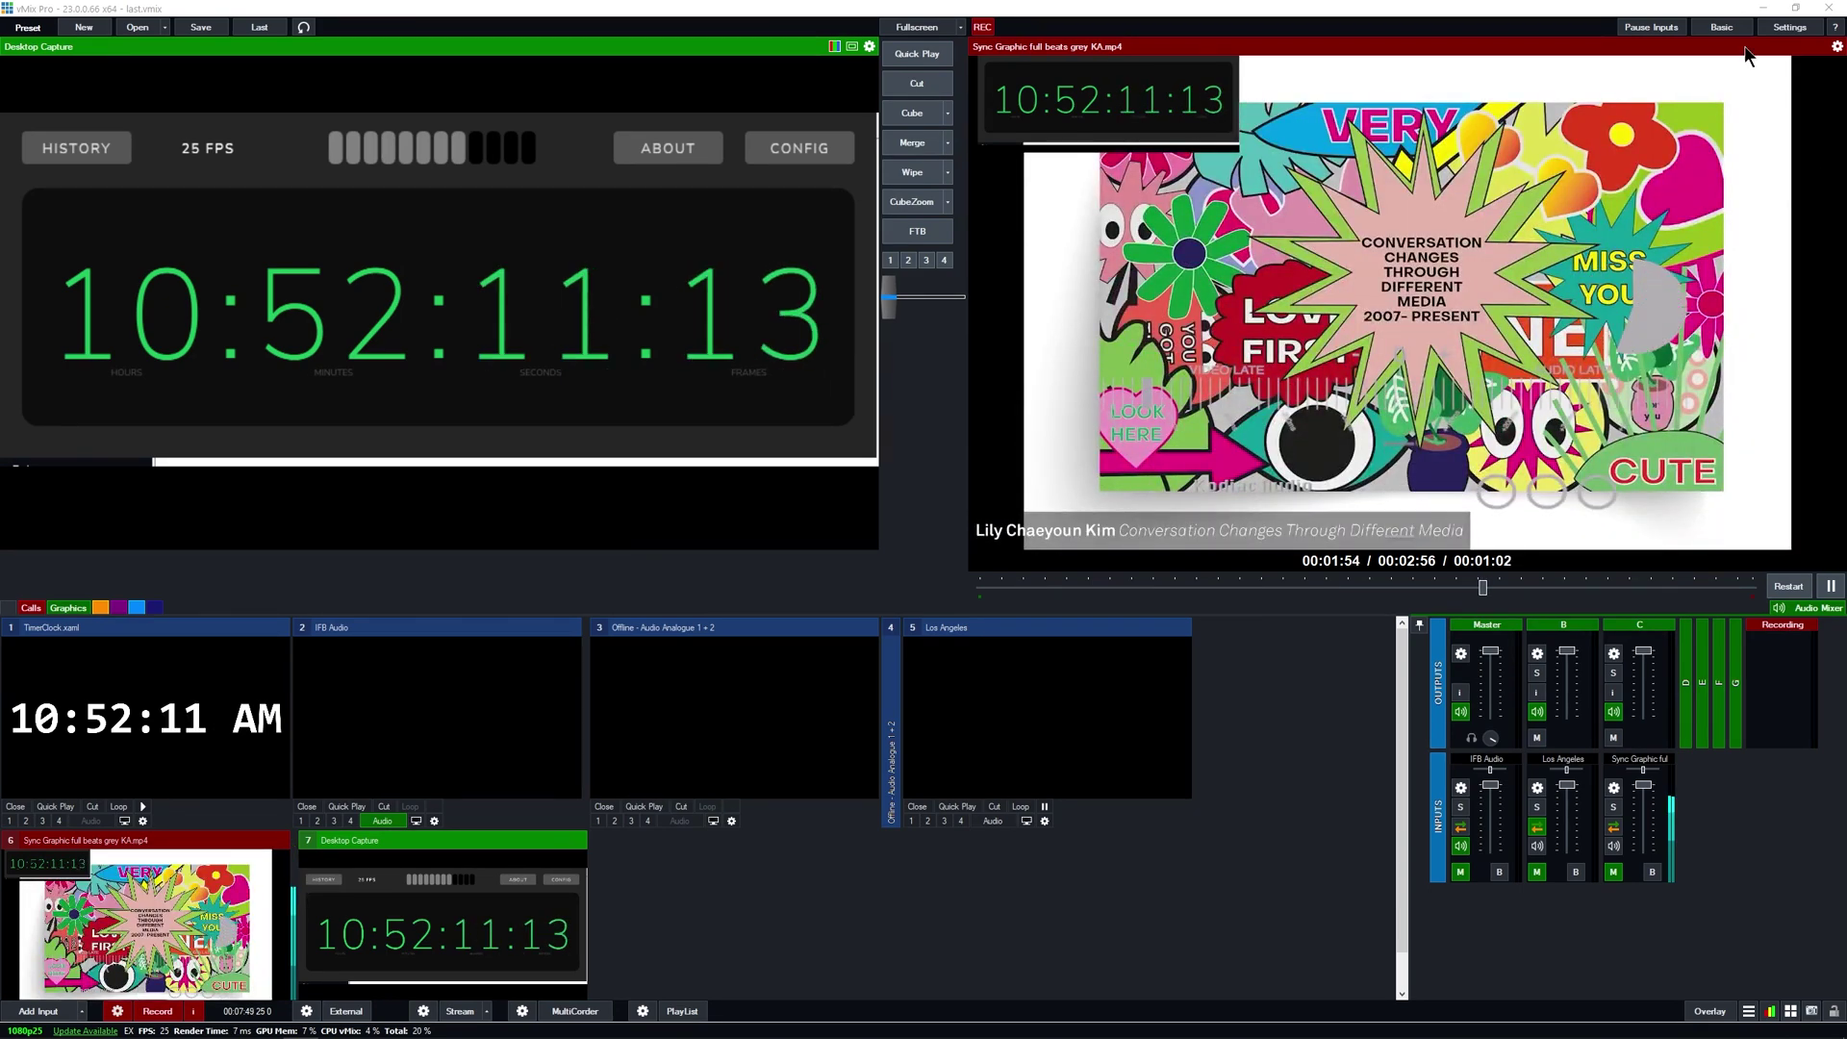
Step: Minimise vMix and Chrome so only the TimeCode Monitor window remains on the desktop
click(1768, 14)
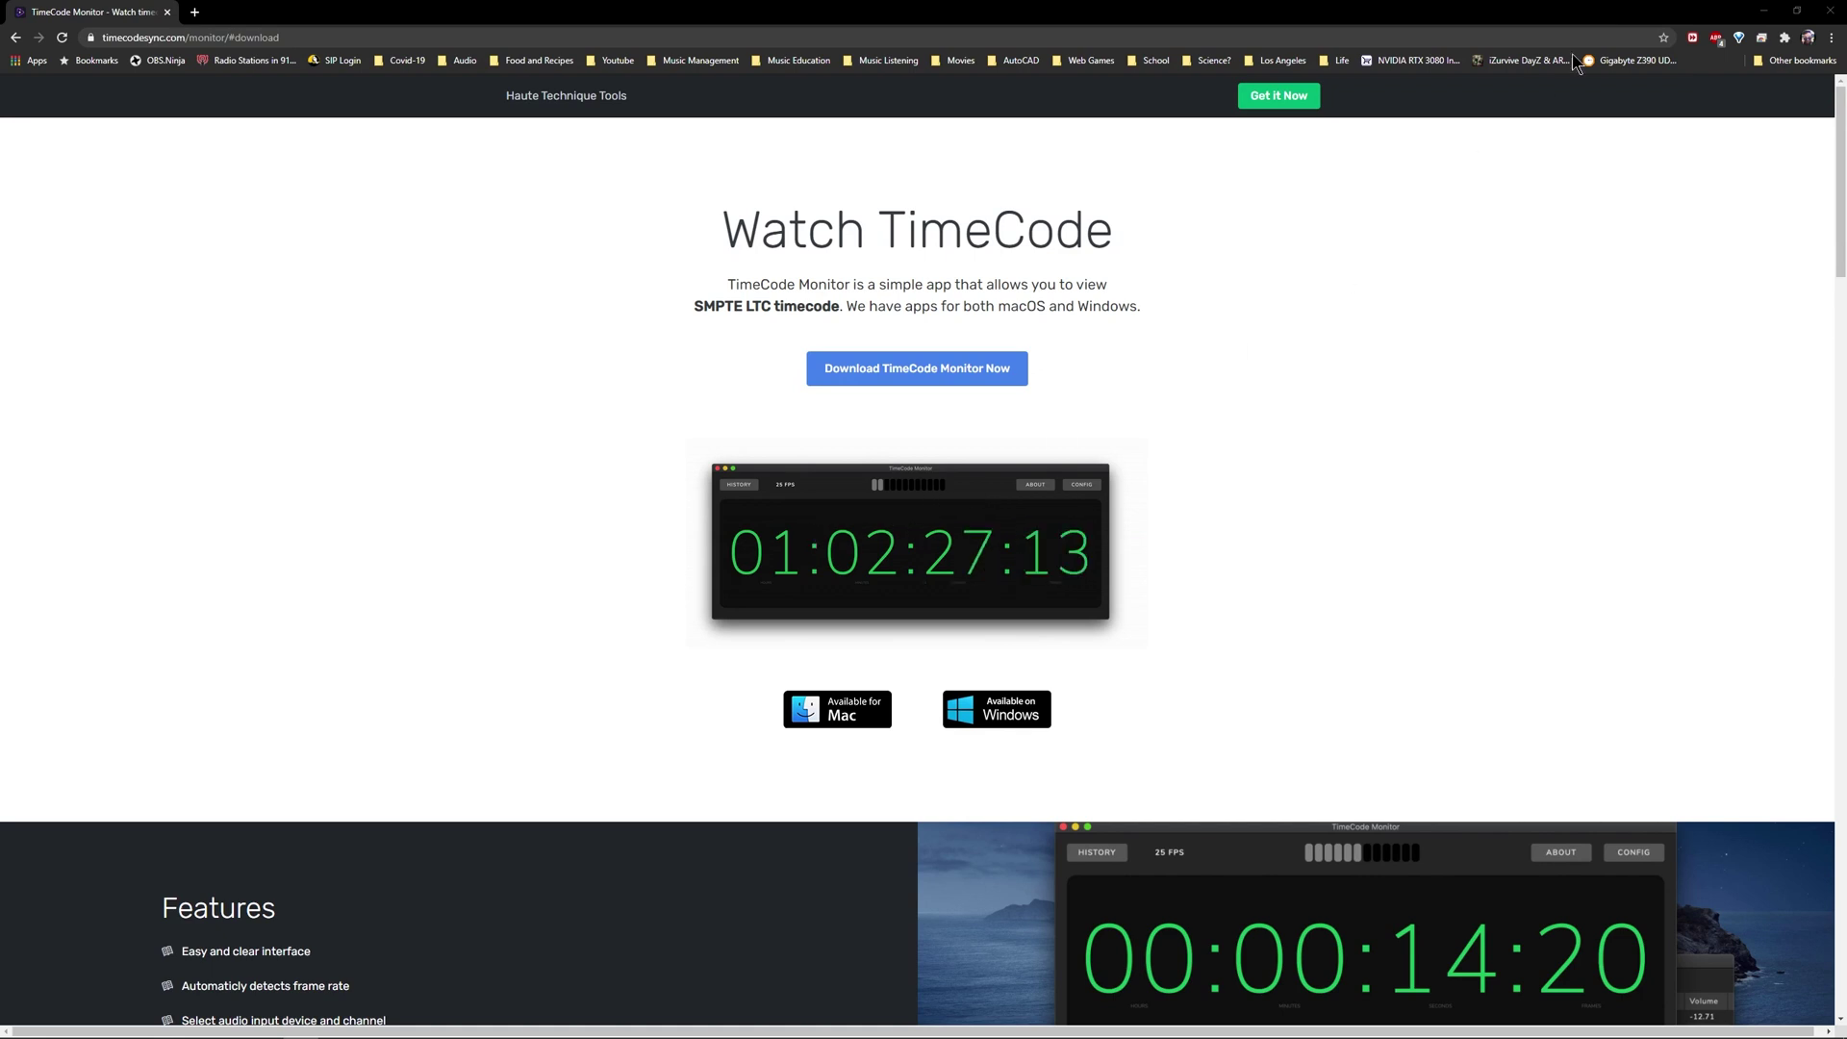
click(1768, 13)
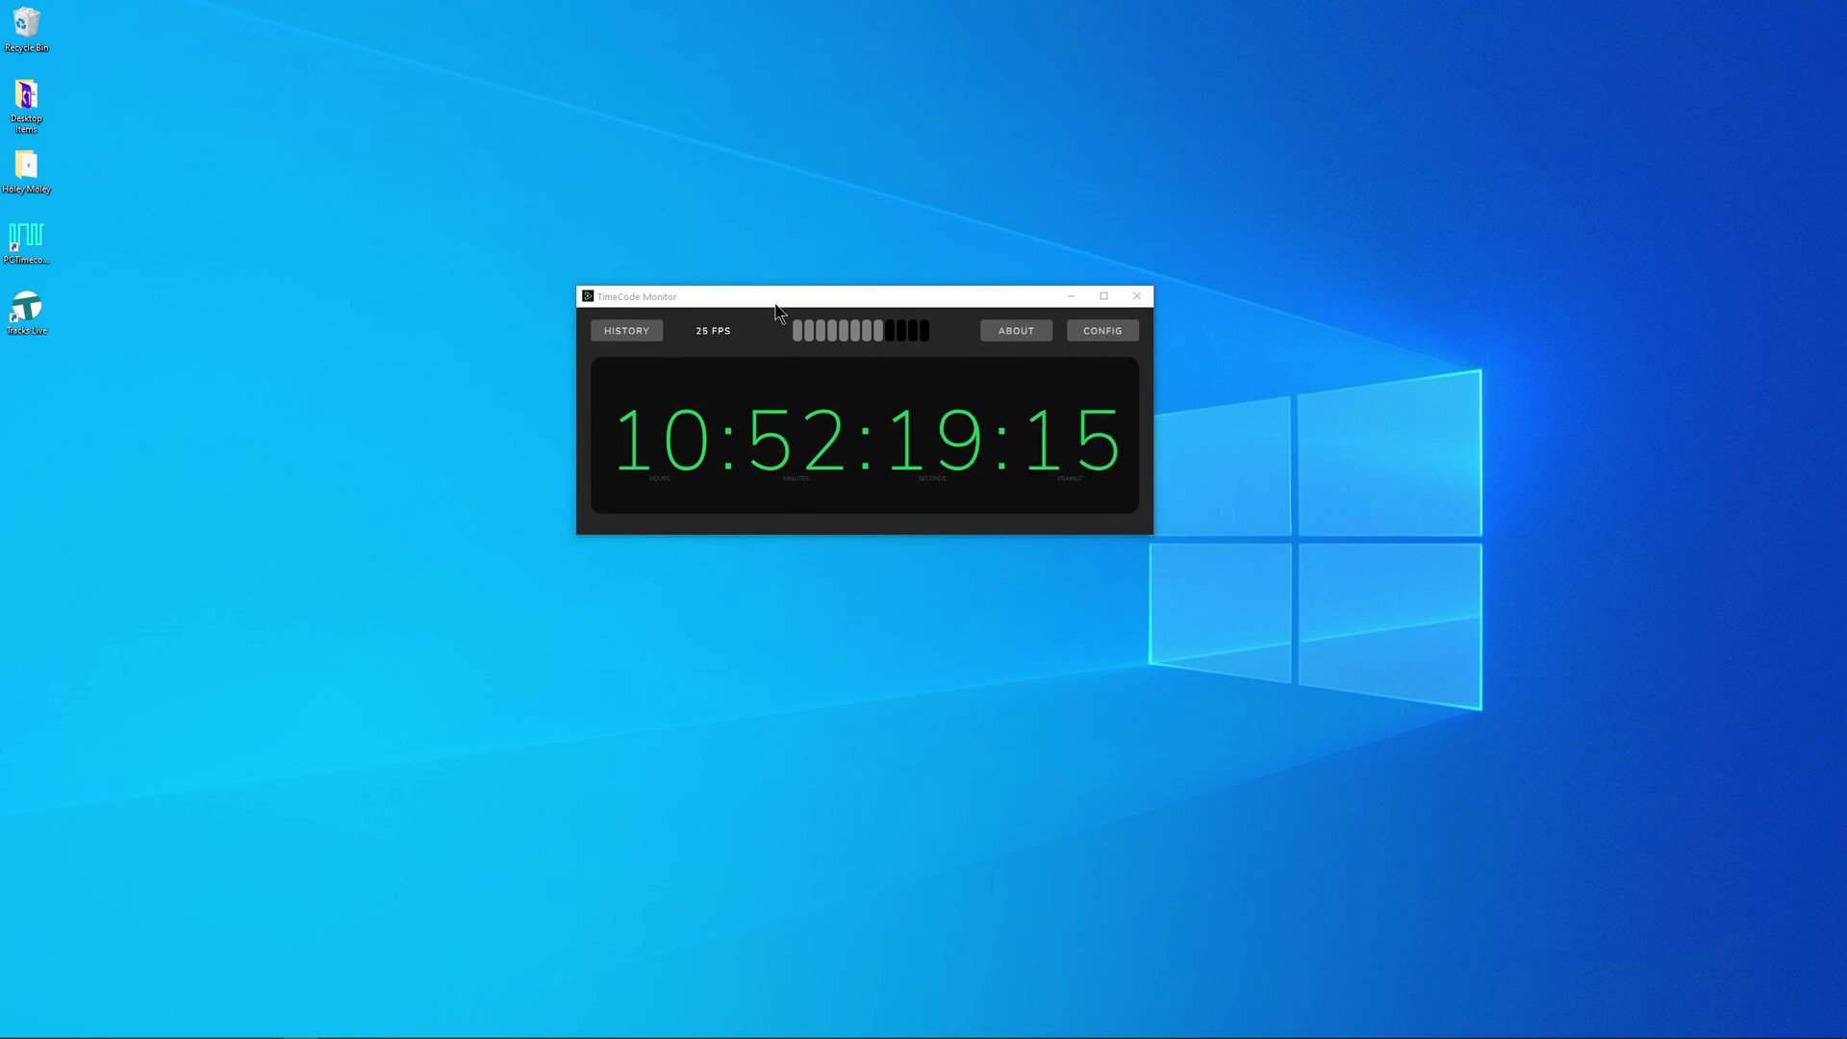
Step: Show TimeCode Monitor's audio config: DirectSound, Focusrite Analogue 1 + 2, 44100 Hz, 768-sample buffer
mouse_move(776, 304)
mouse_down()
mouse_move(763, 259)
mouse_move(744, 297)
mouse_up()
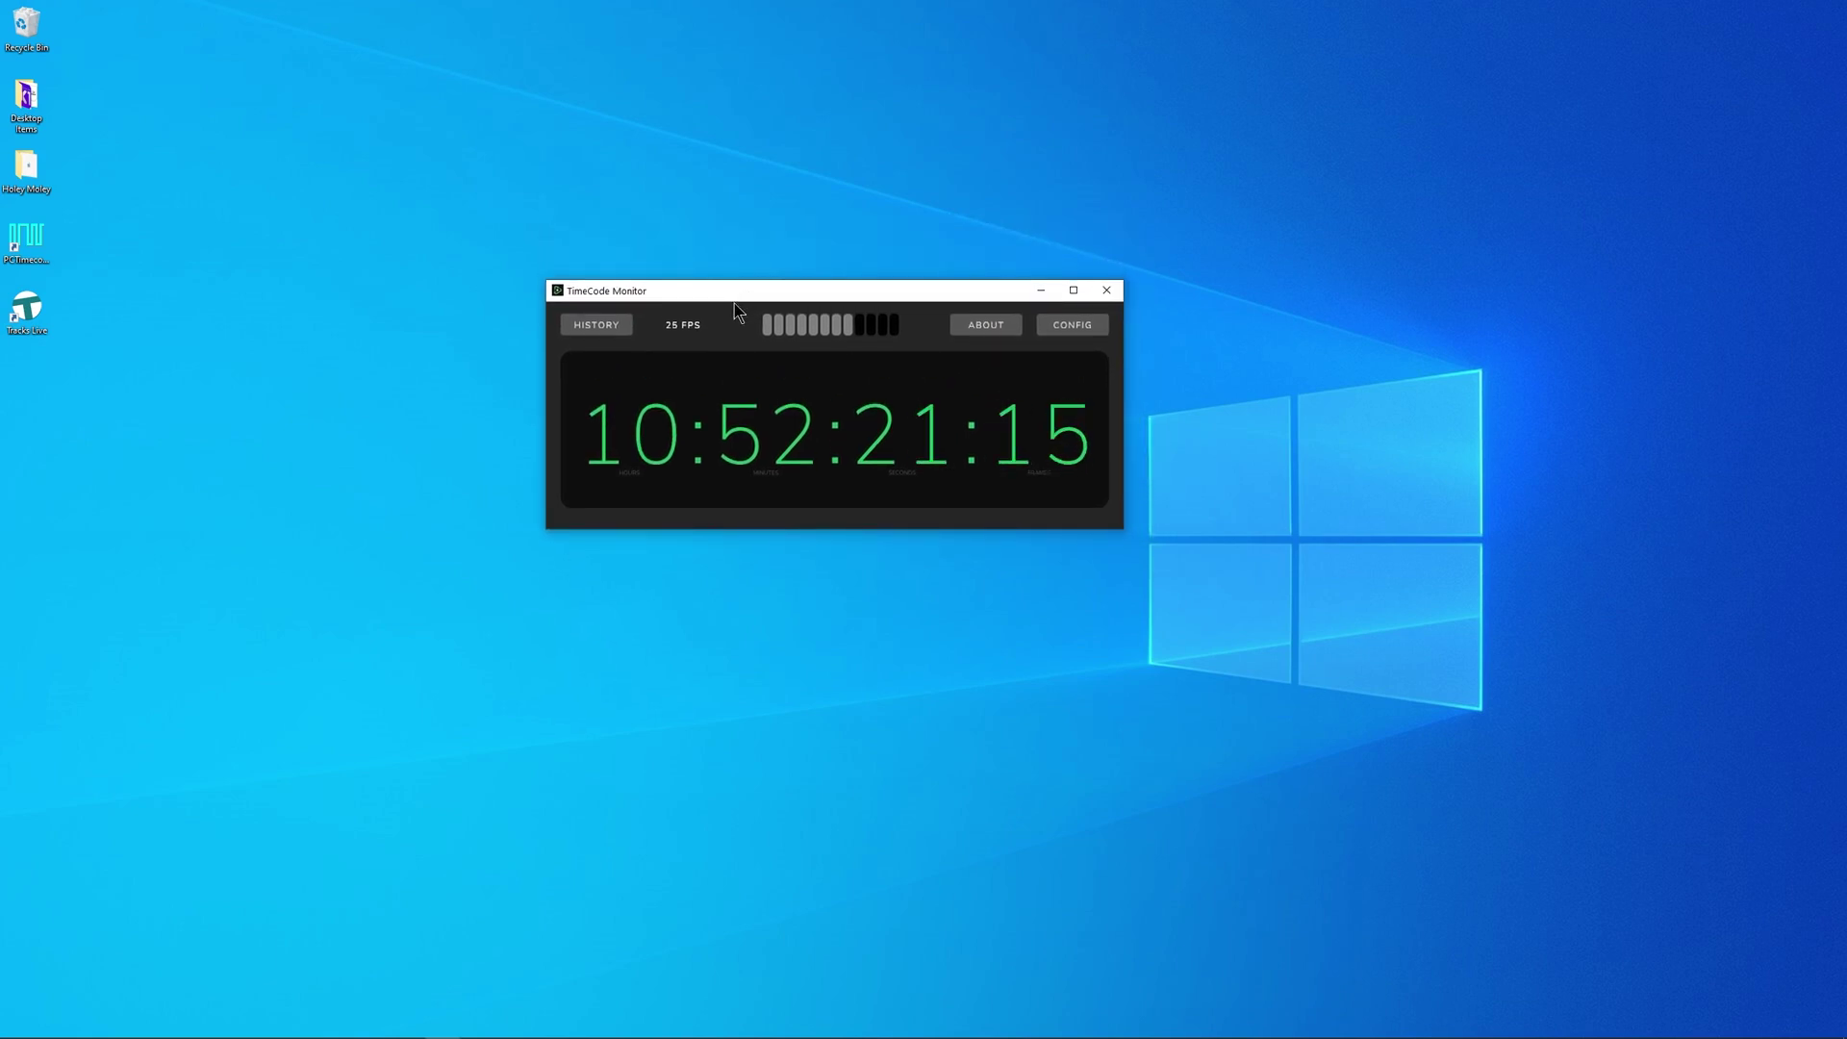
click(1097, 331)
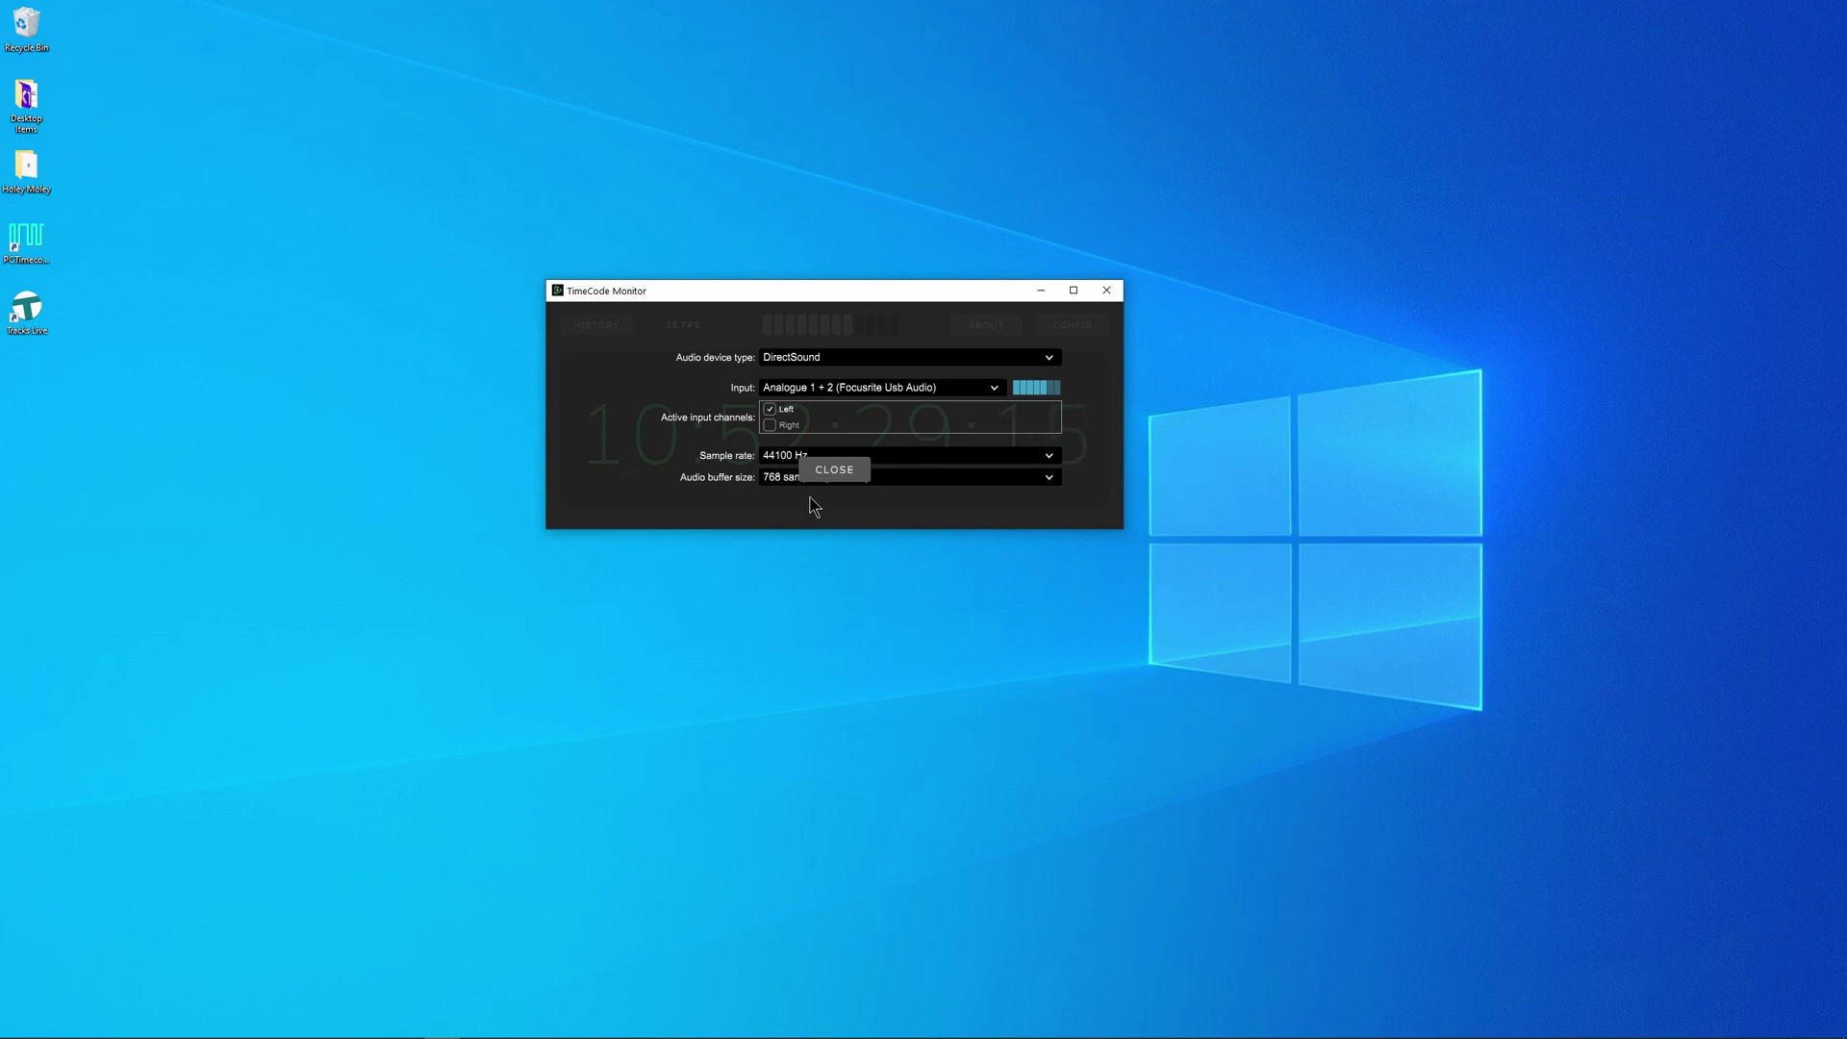
click(1012, 481)
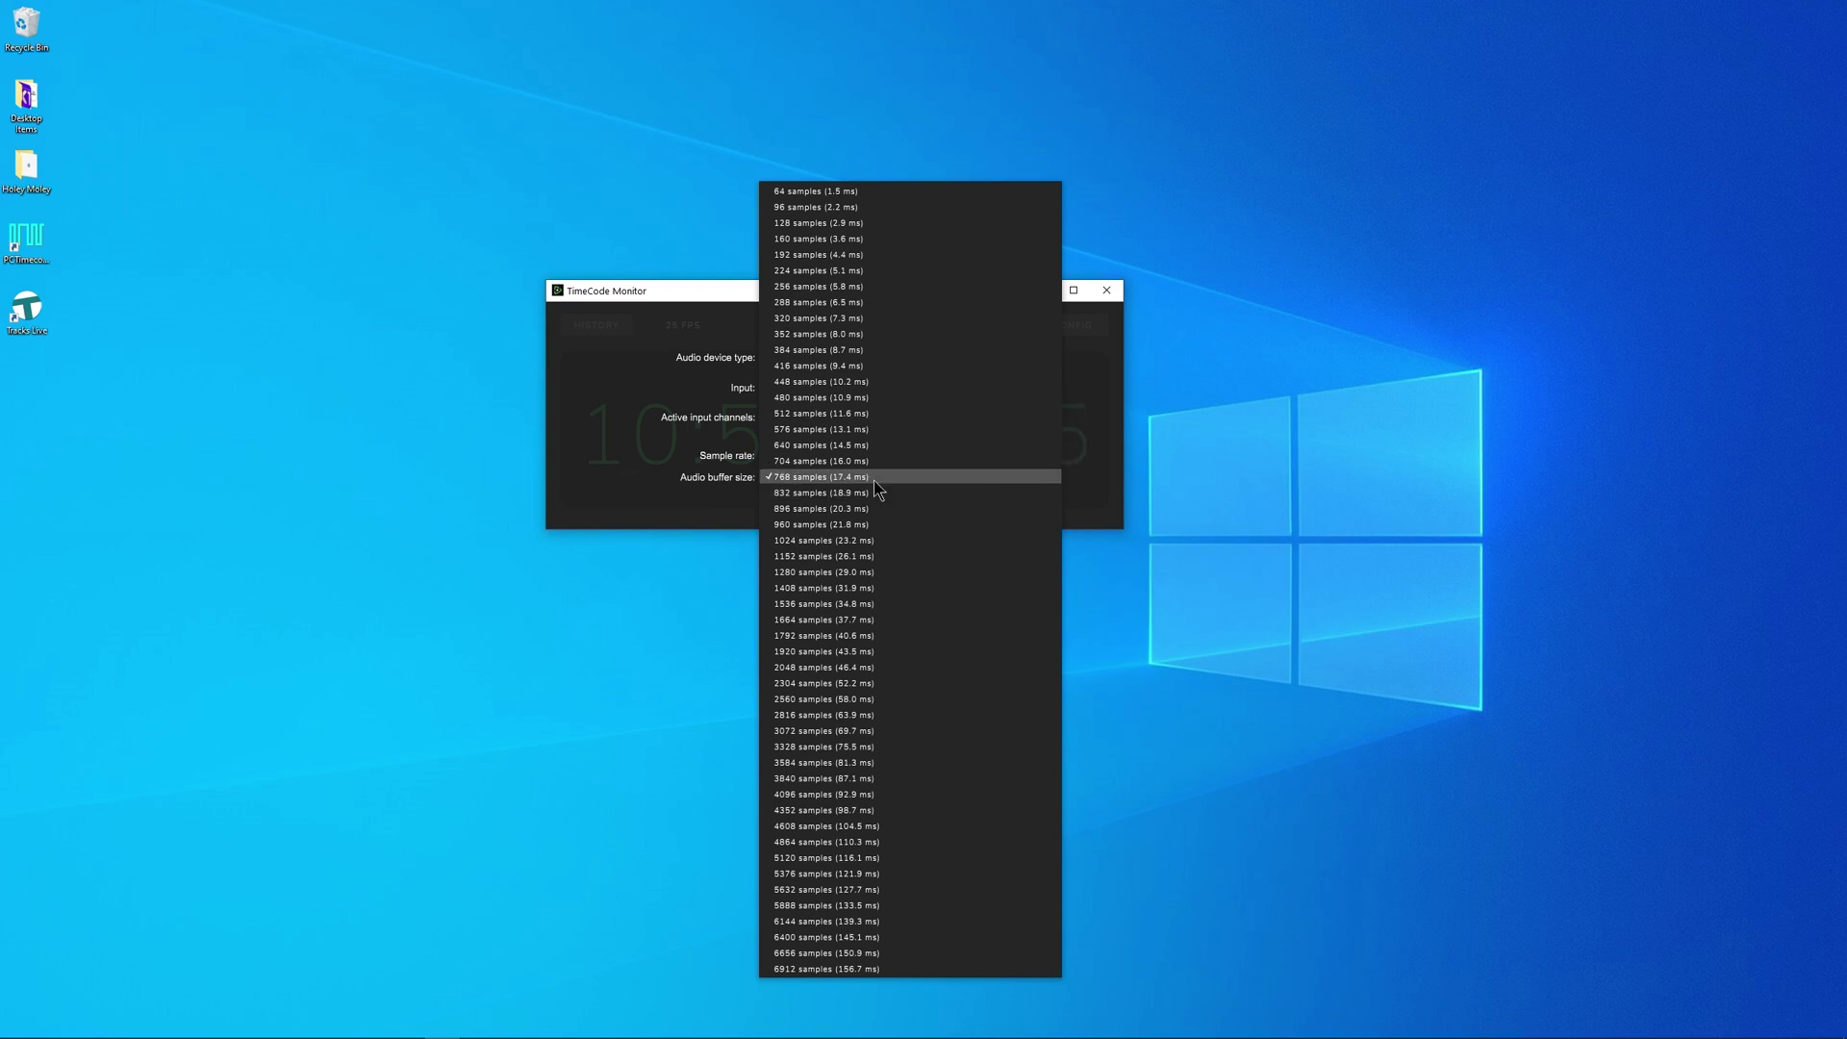
click(1109, 475)
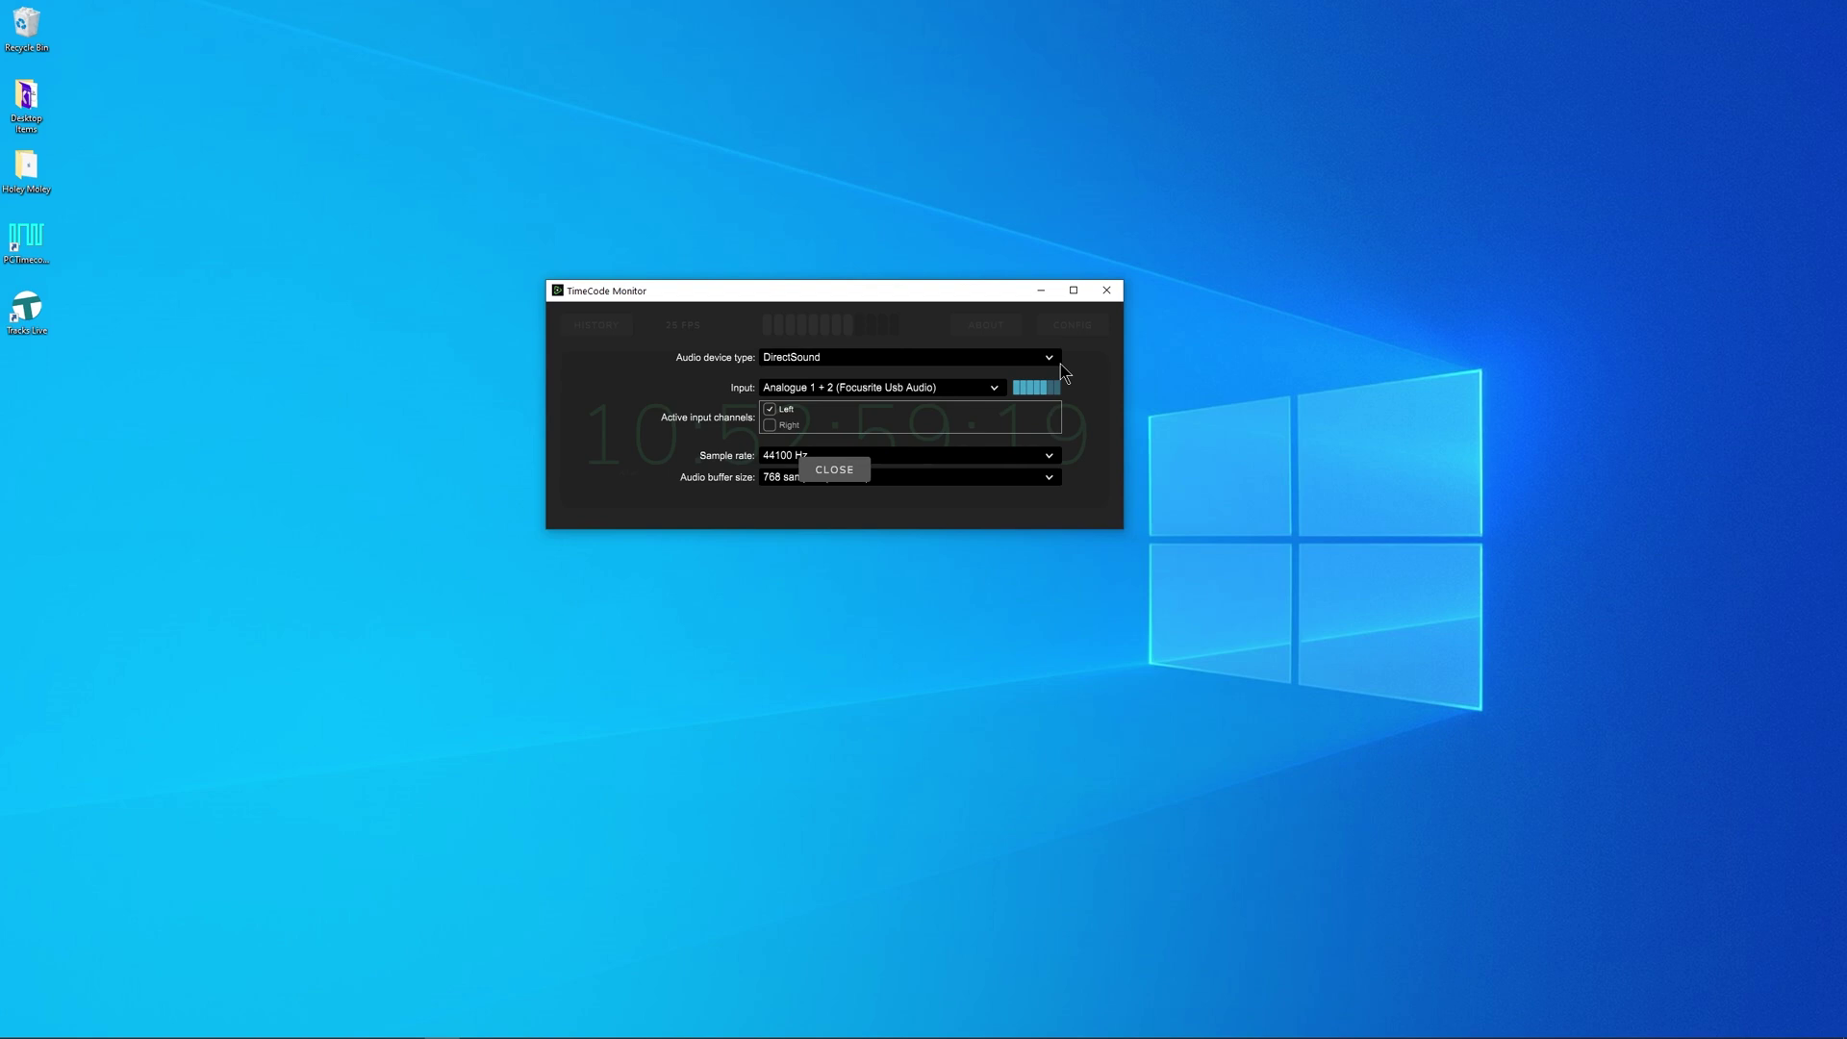
Step: Open the Scarlett 2i2 device settings from the Focusrite system tray icon
mouse_move(1710, 1034)
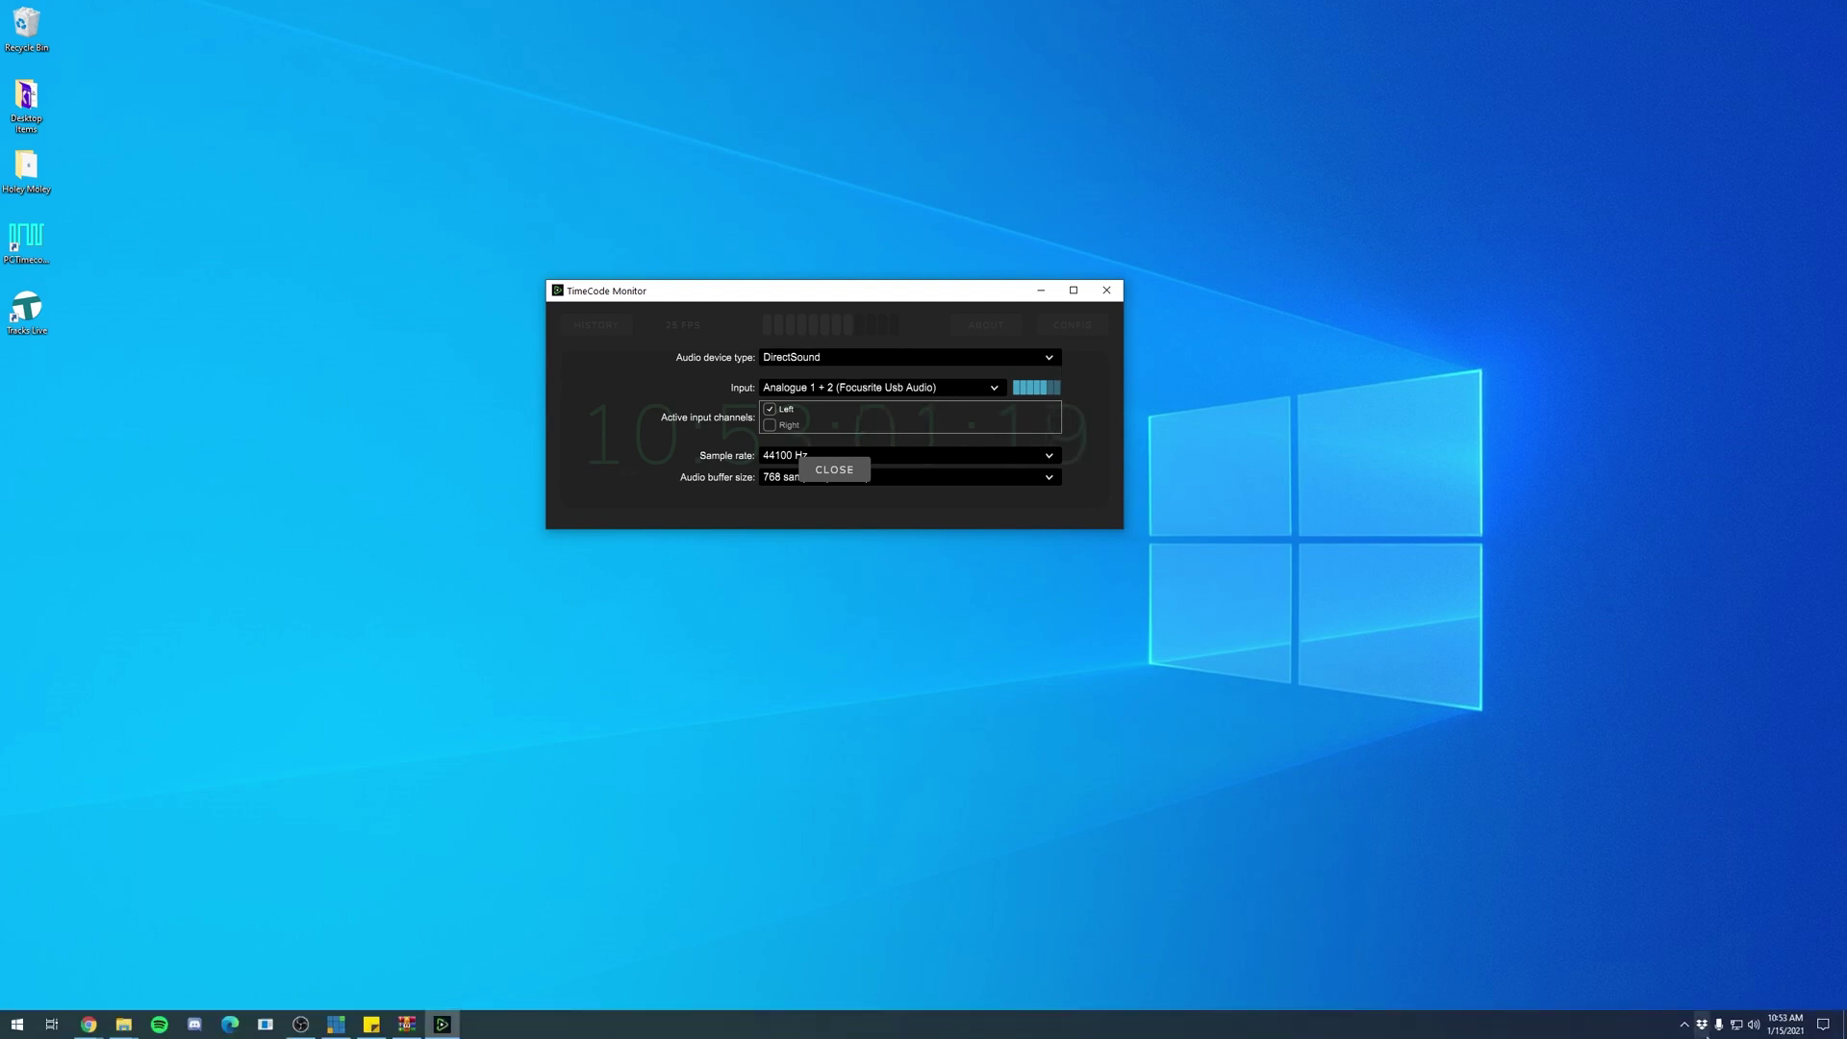
click(1684, 1024)
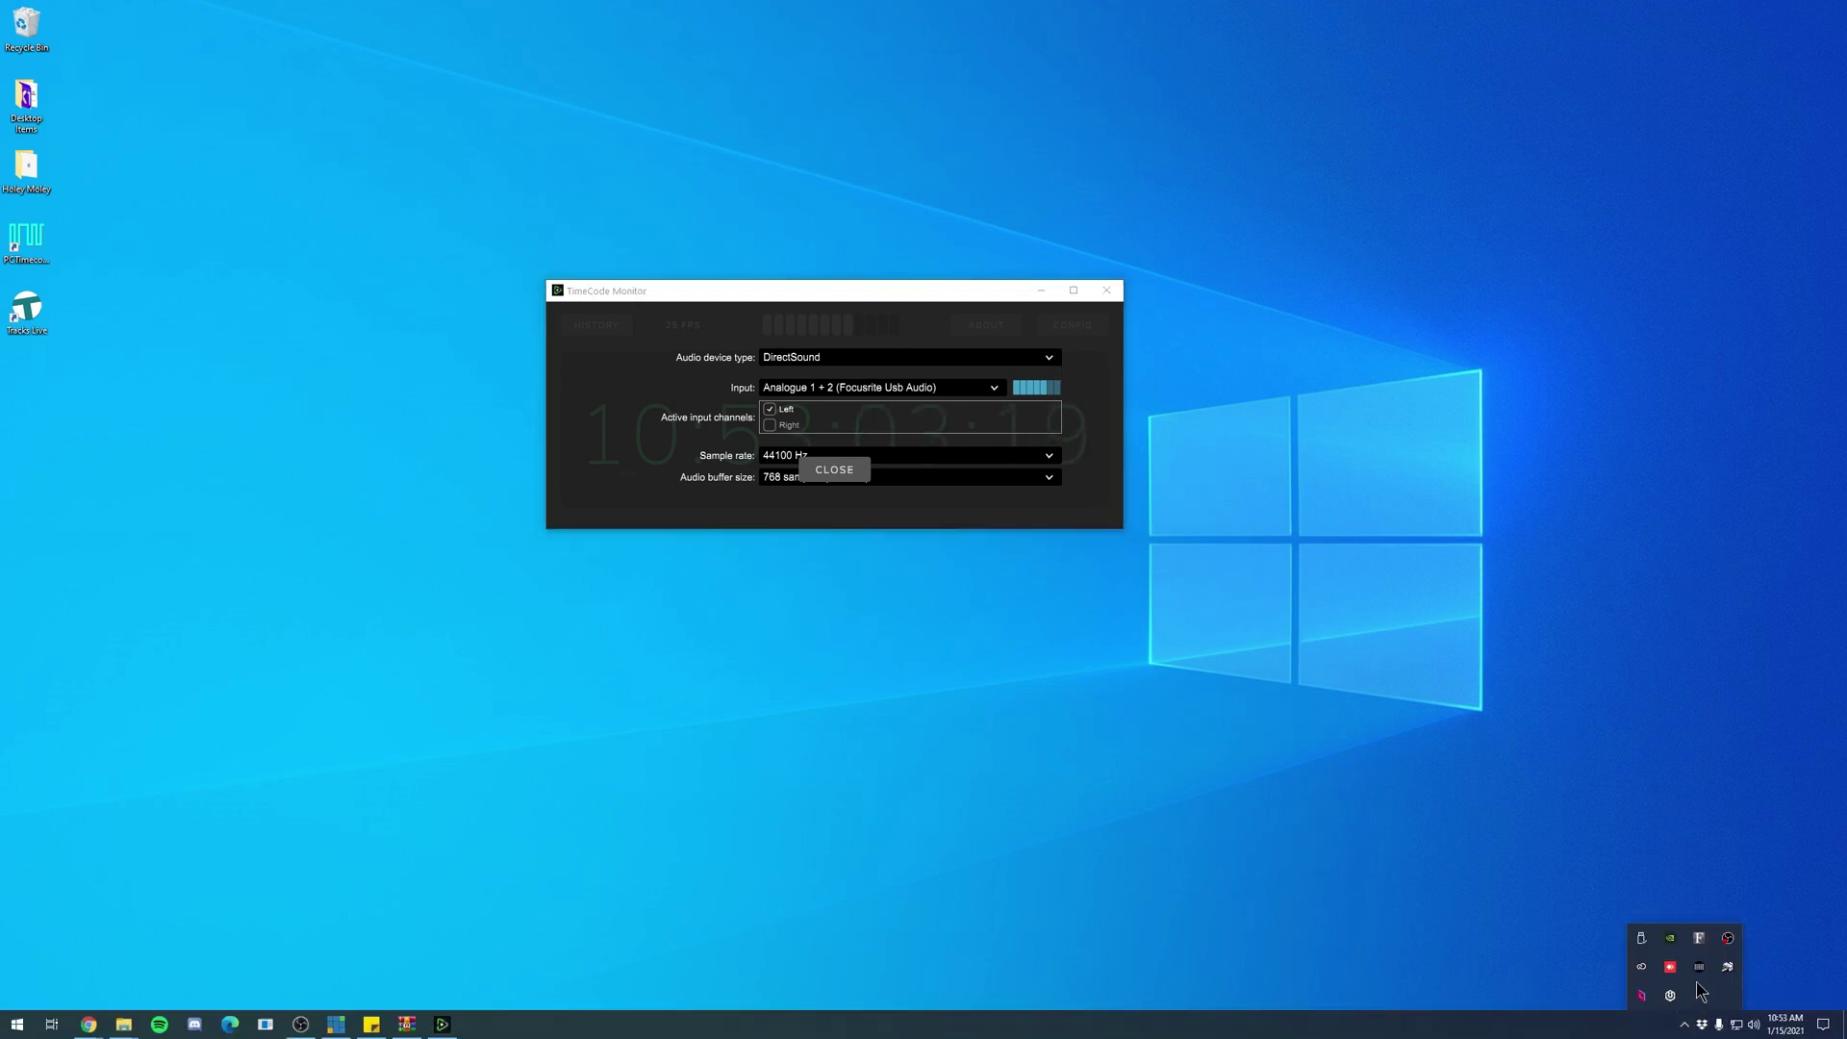
mouse_move(1704, 945)
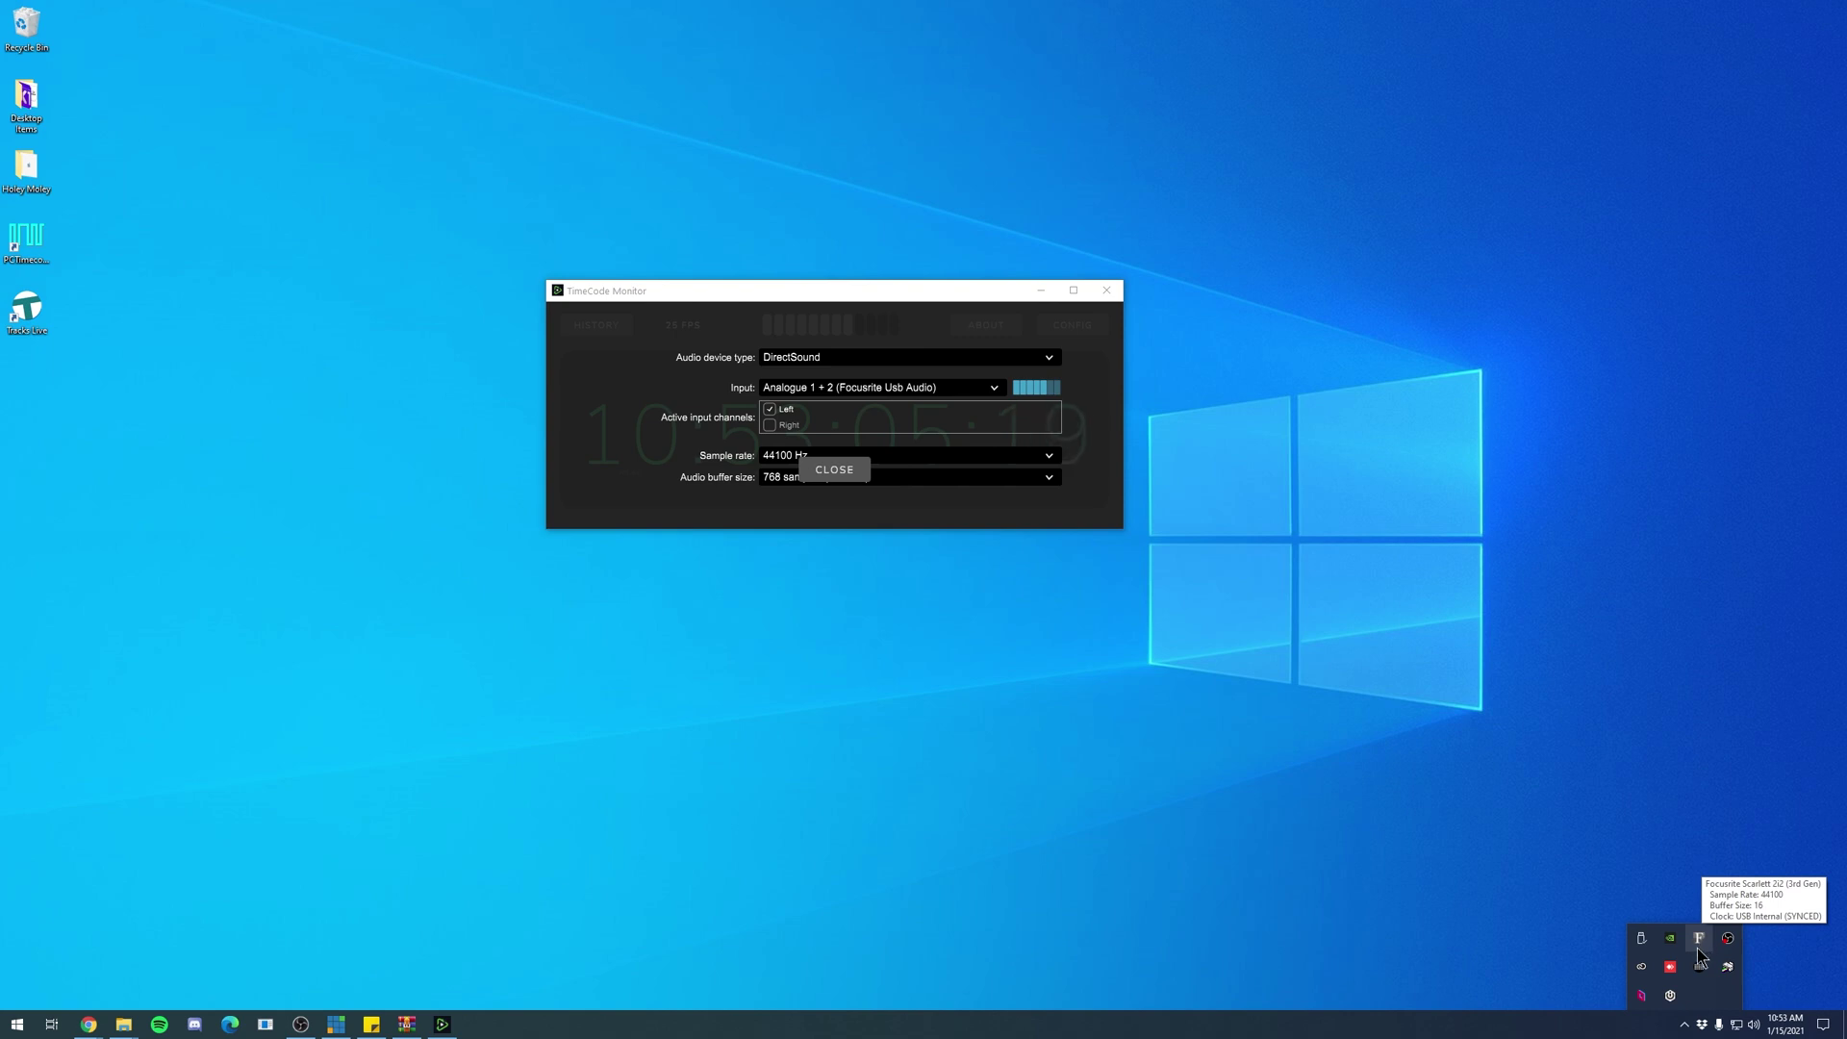
right_click(1697, 946)
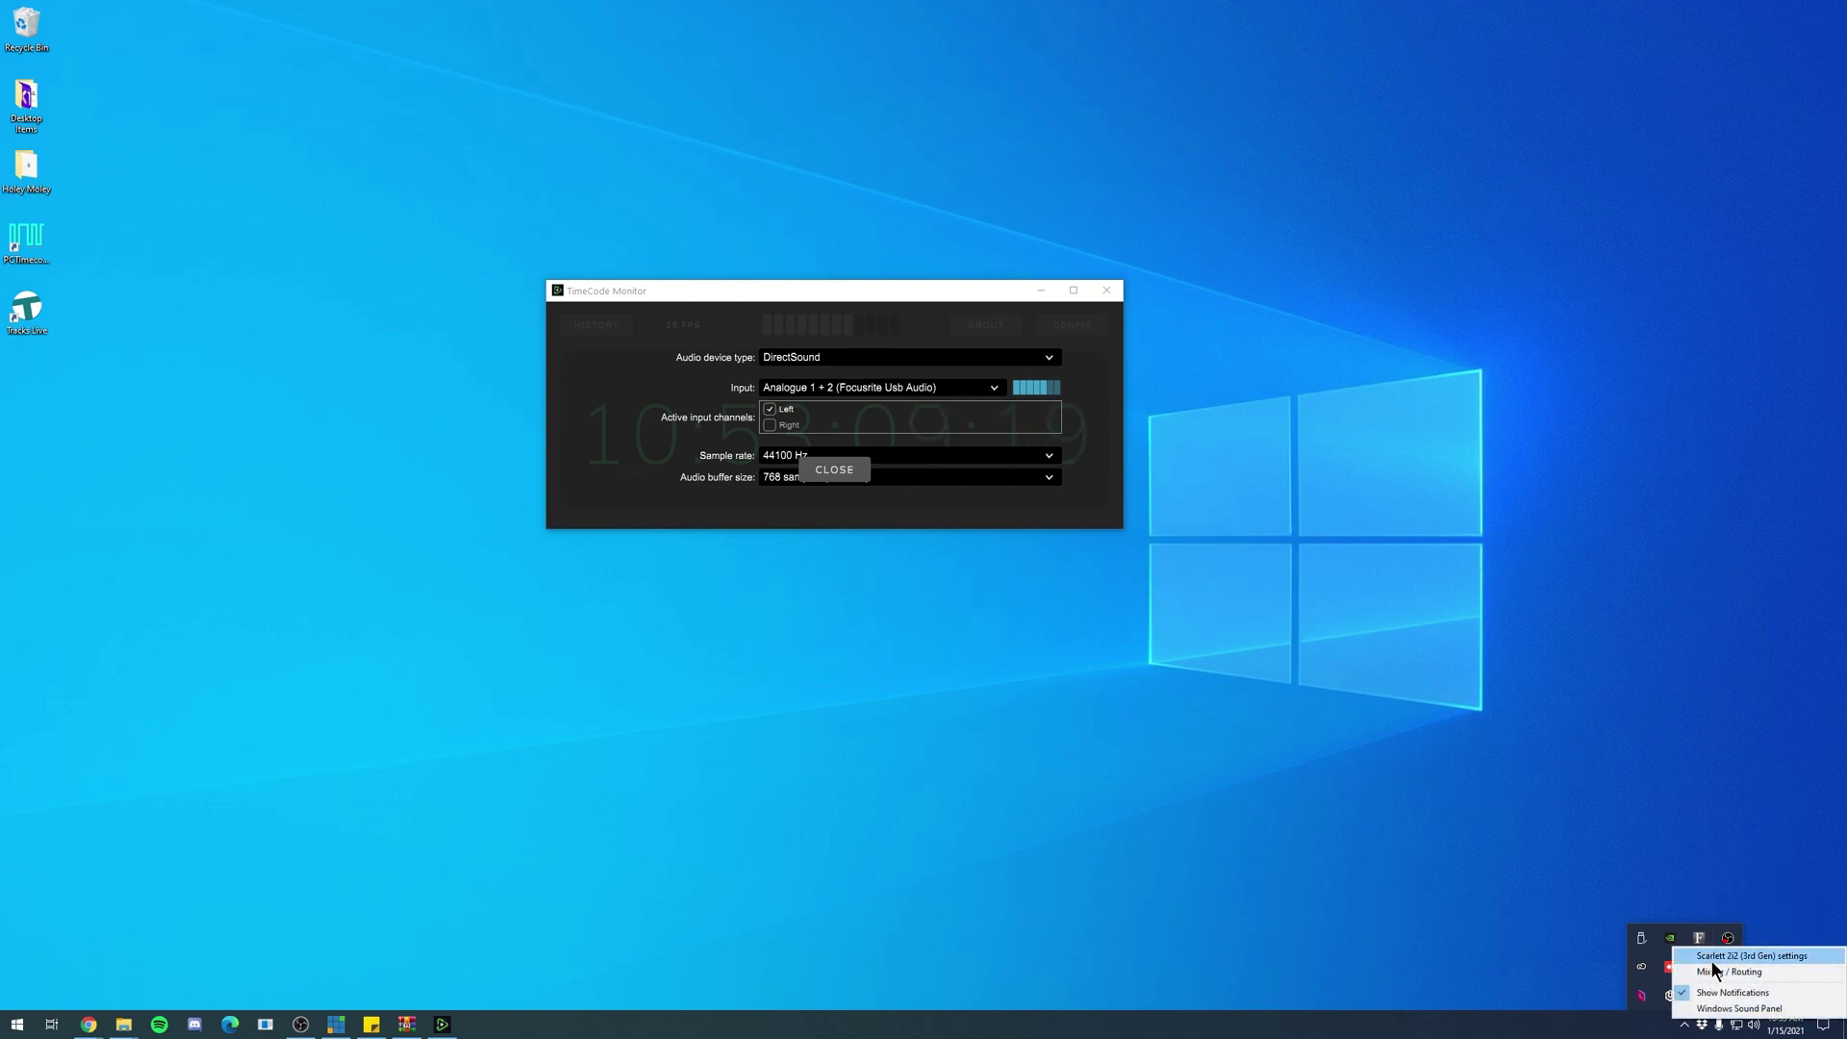
click(1708, 956)
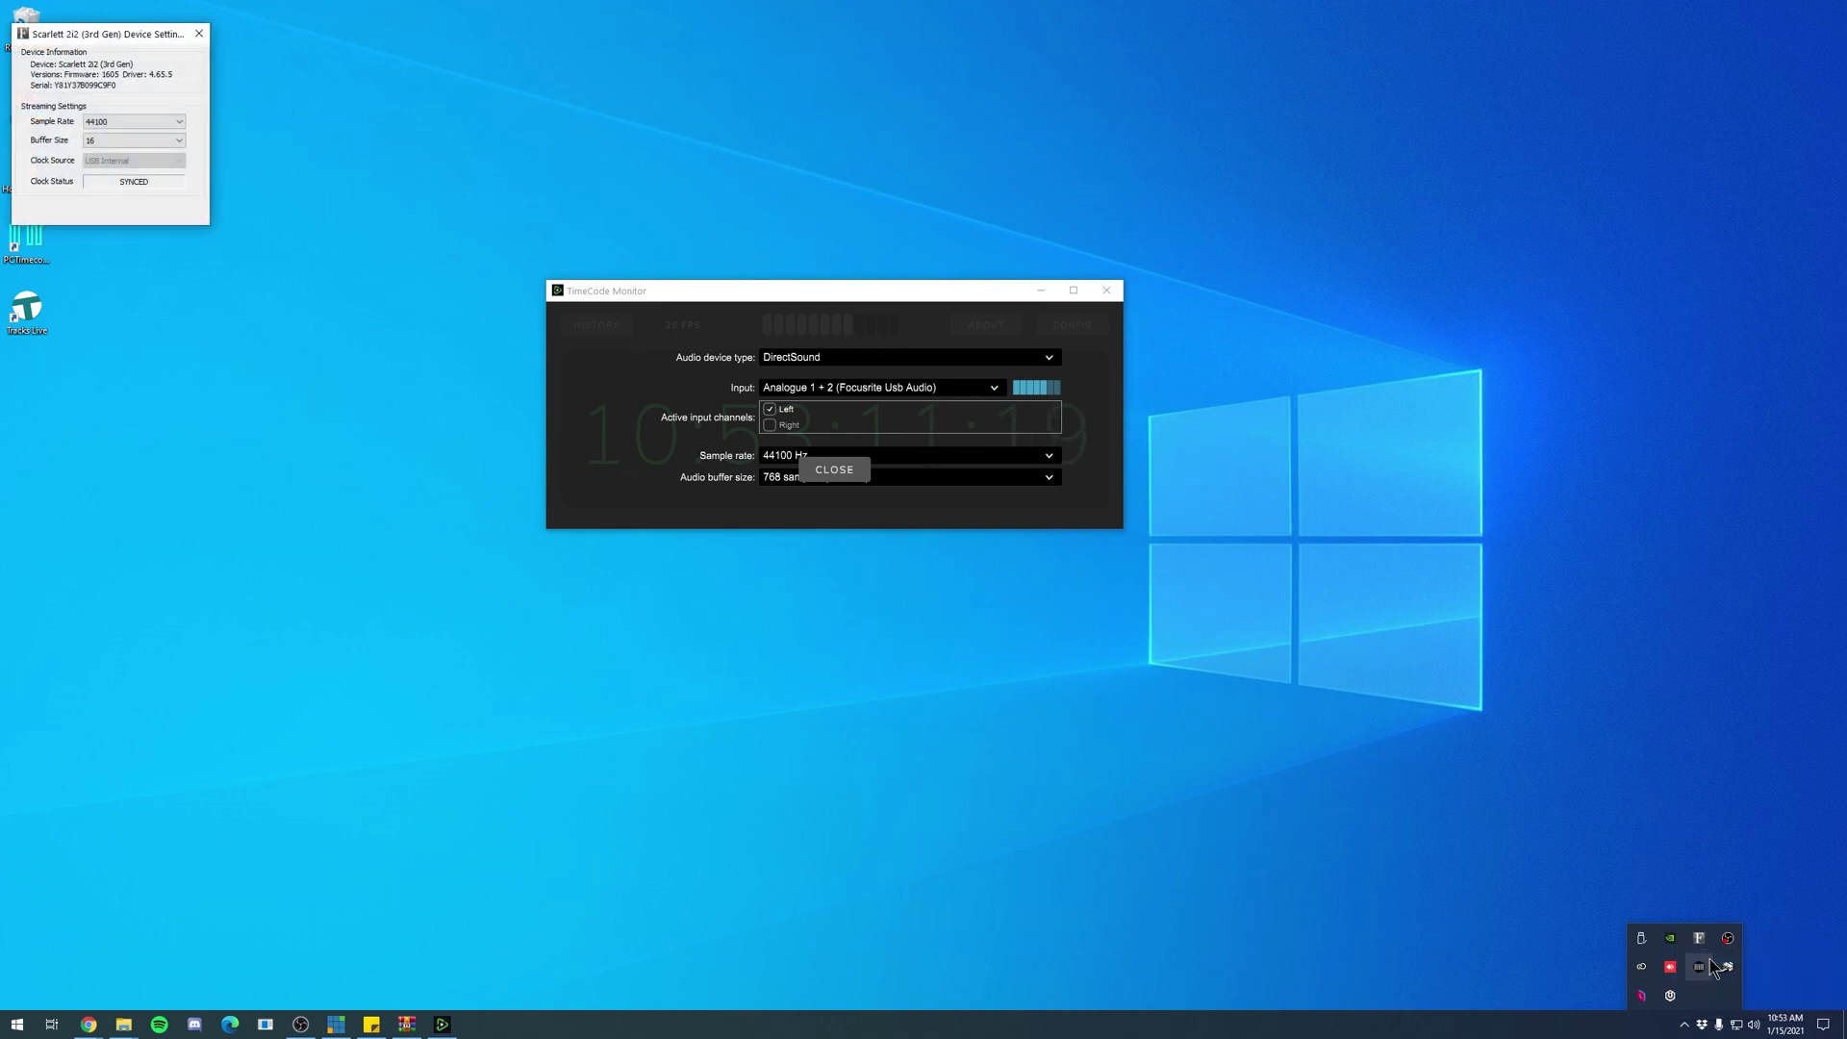
Step: Place the Scarlett settings beside TimeCode Monitor and check its buffer size of 16
drag(121, 48, 1136, 456)
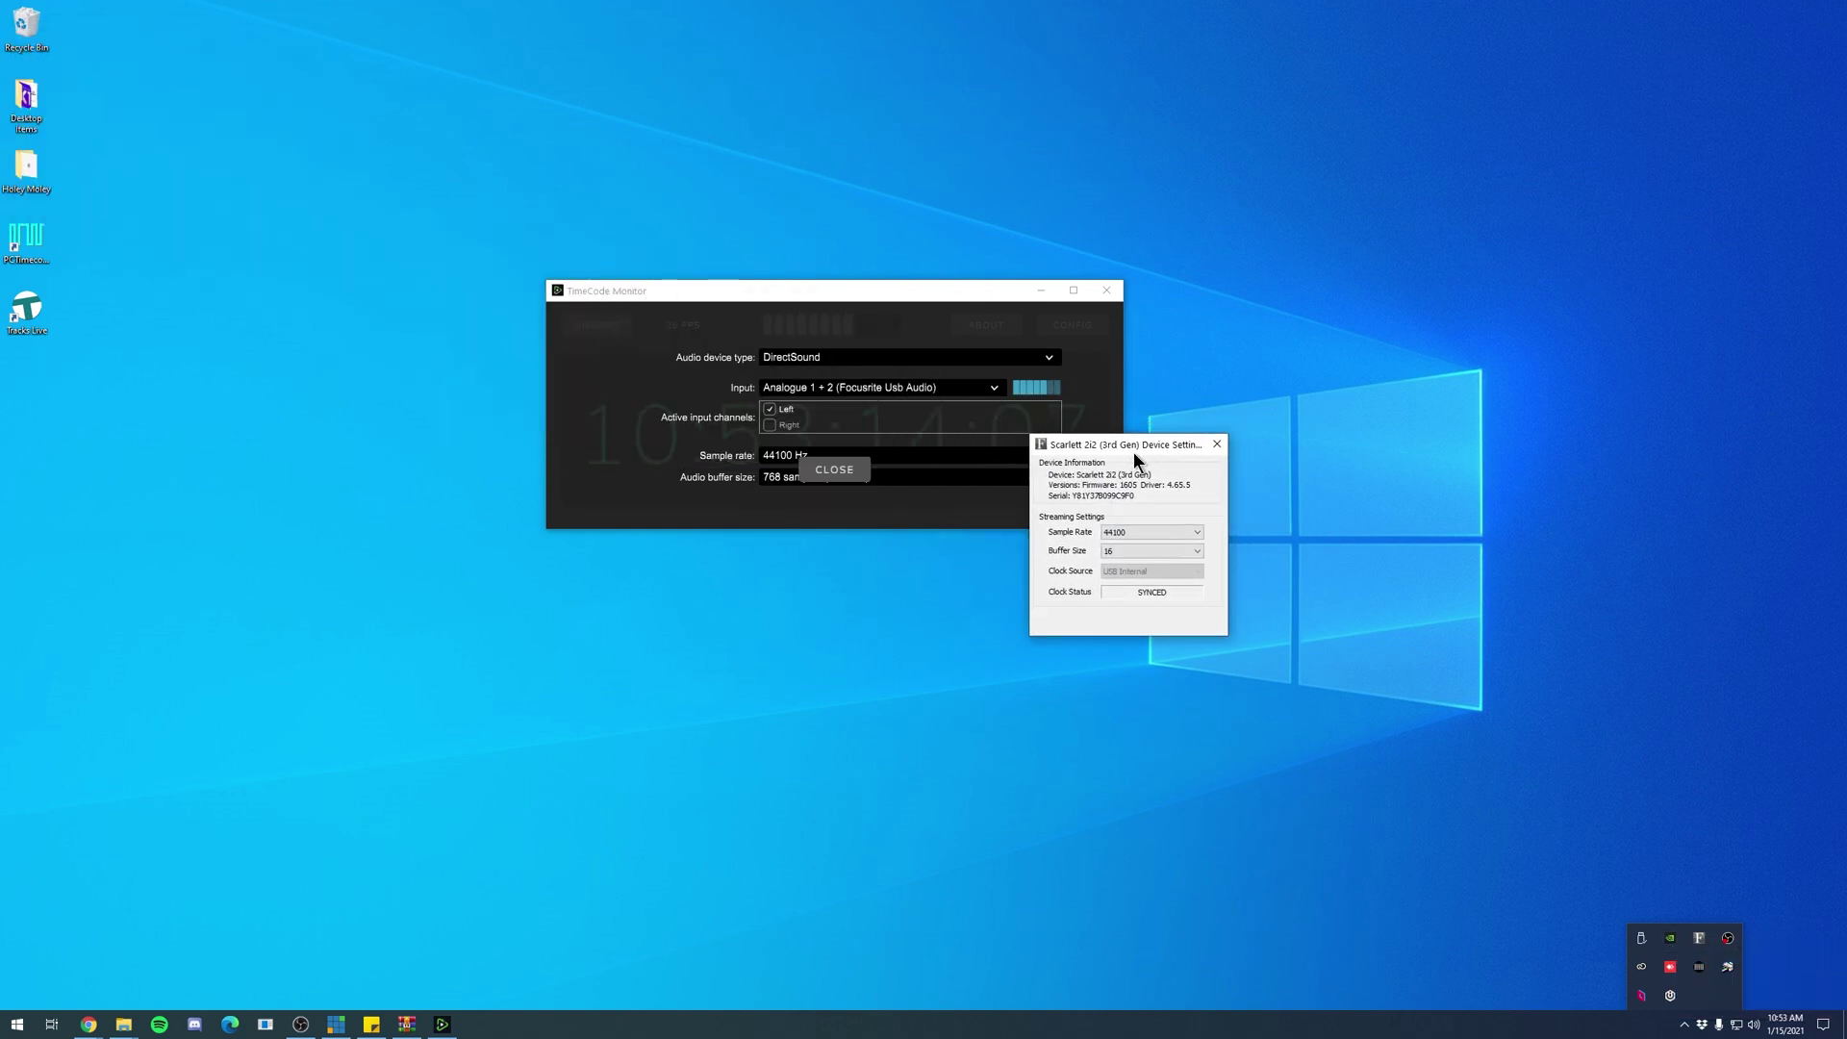
click(1133, 550)
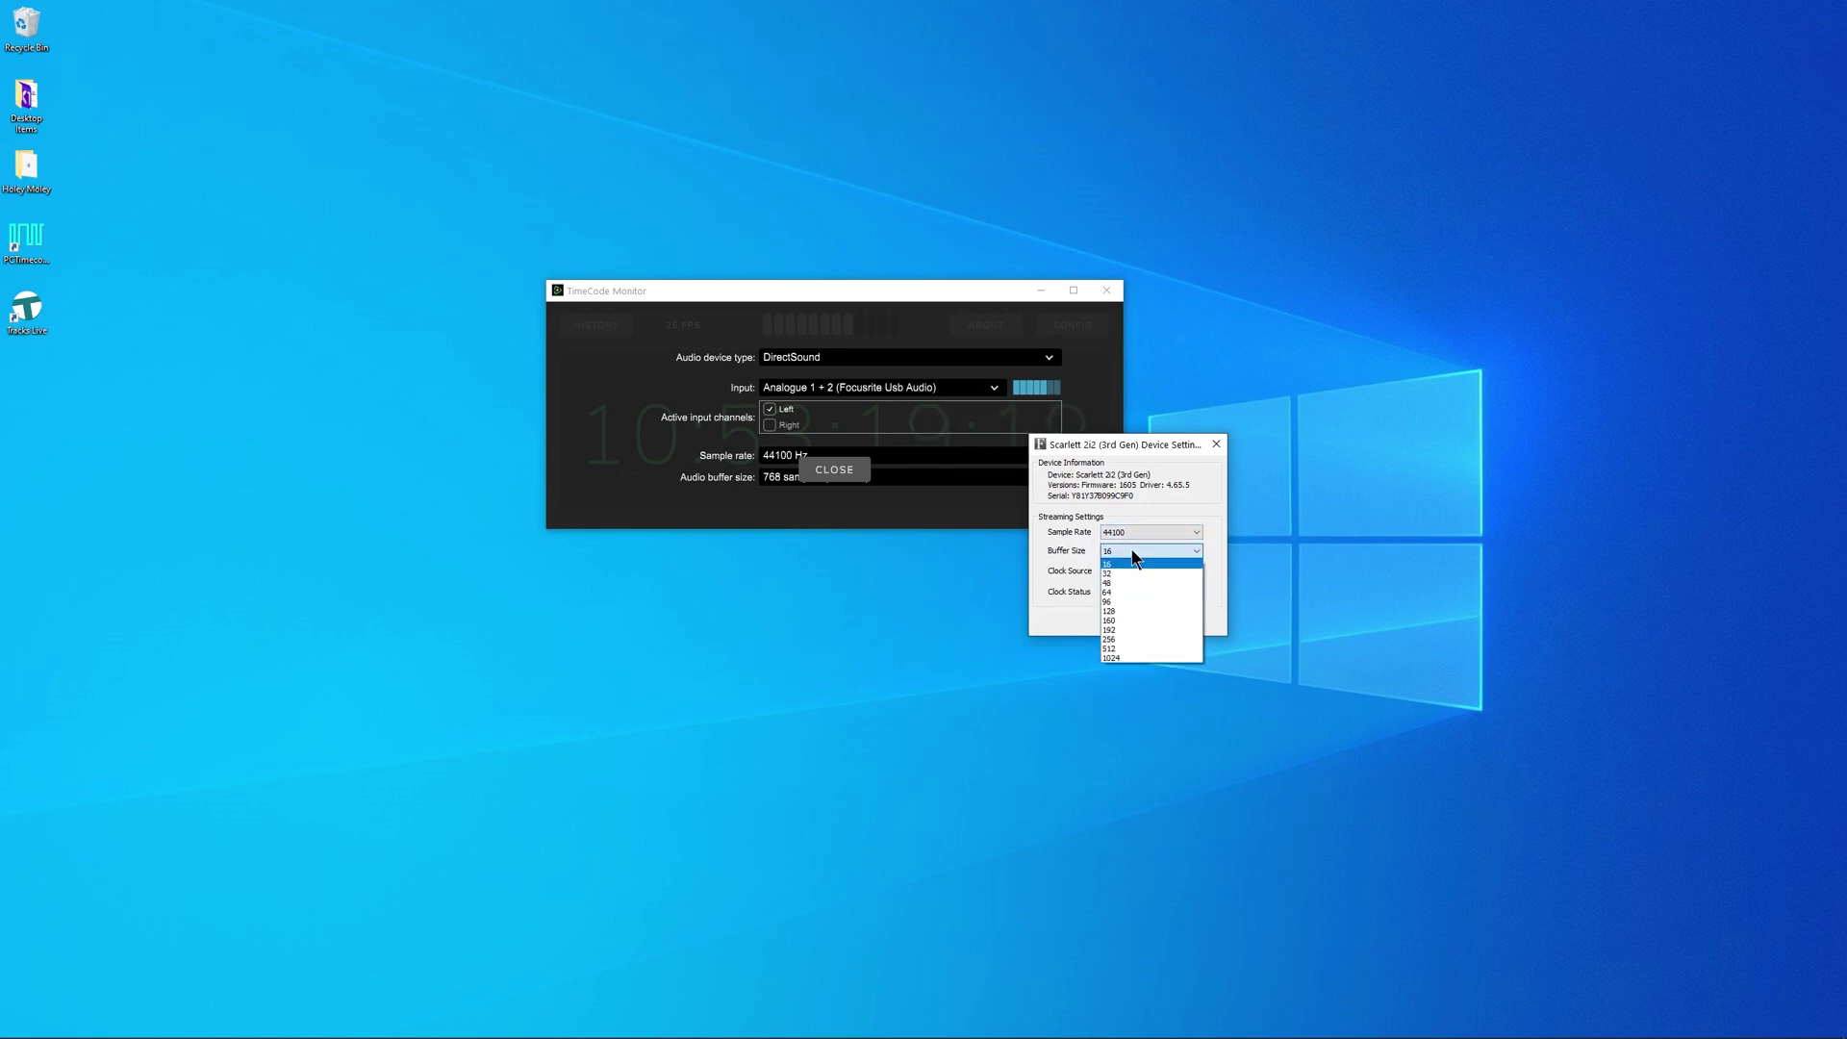
click(1133, 551)
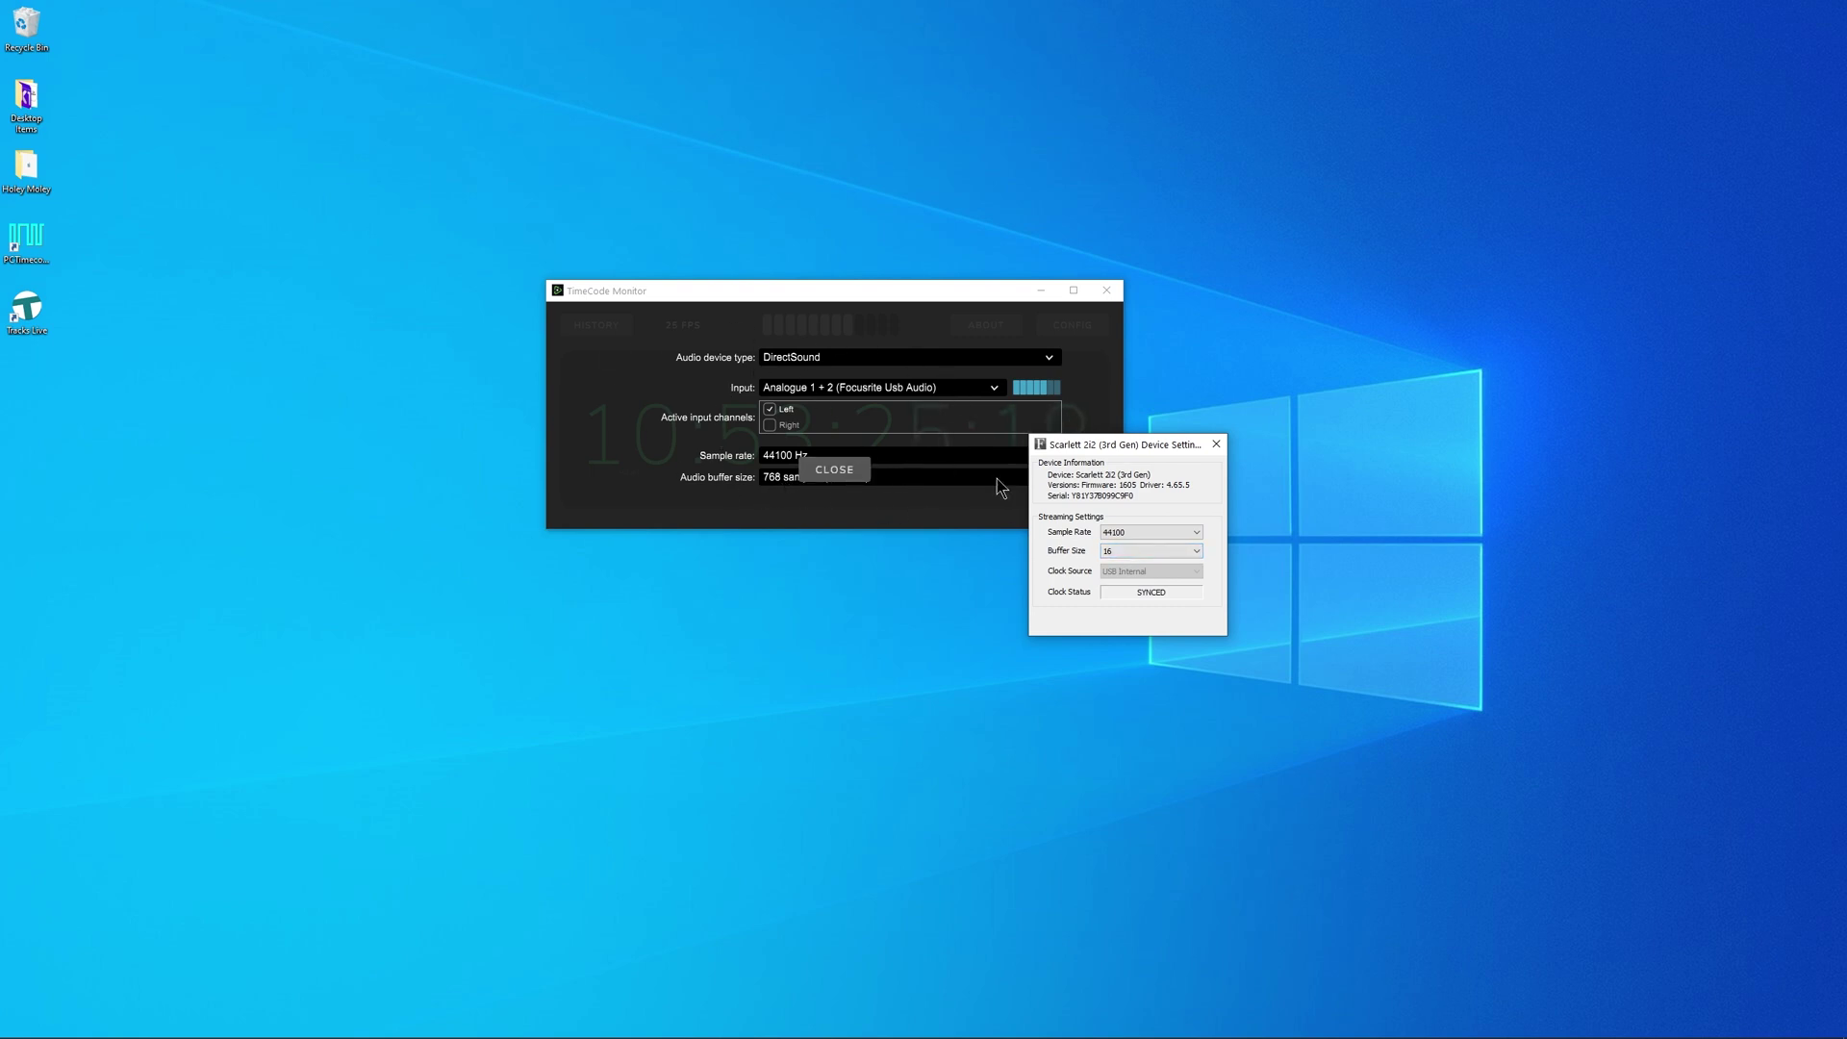
Step: Leave the Scarlett buffer size at 16 and close its device settings
click(1156, 544)
click(1141, 563)
click(1214, 447)
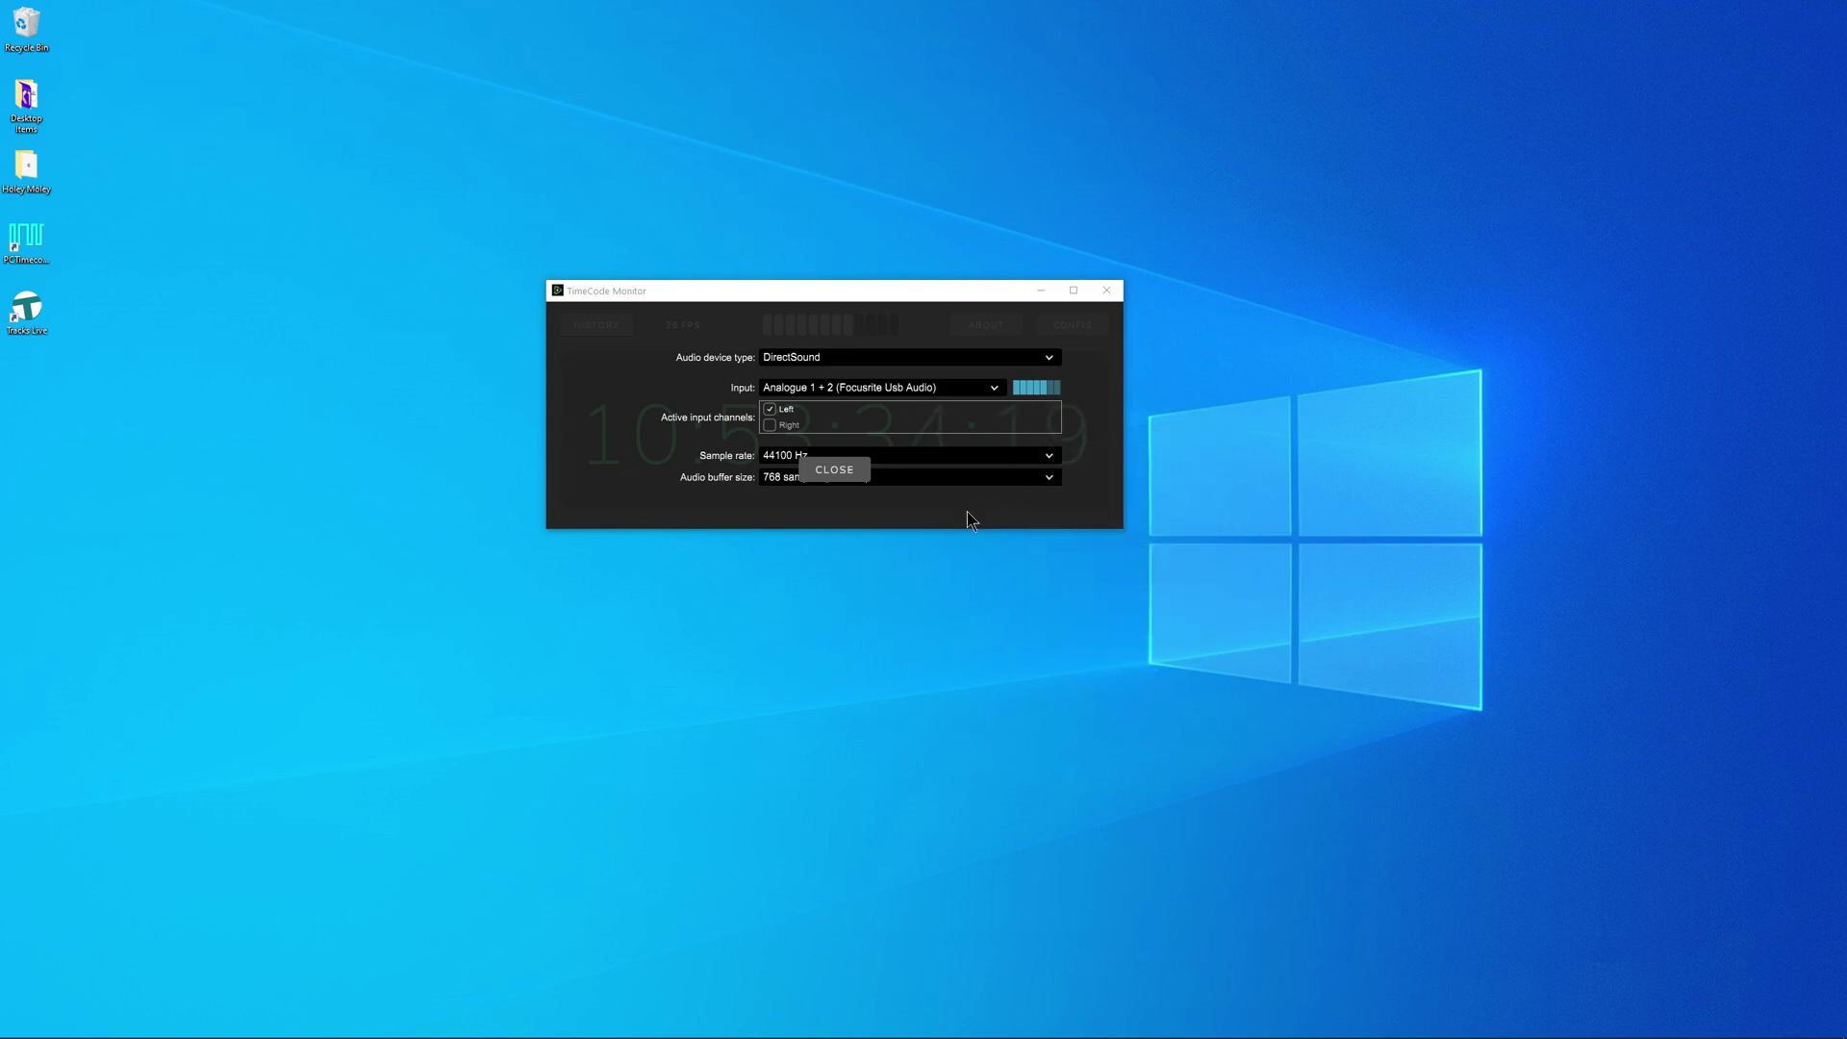
Step: Keep the TimeCode Monitor buffer at 768 samples and close the config panel
click(1050, 482)
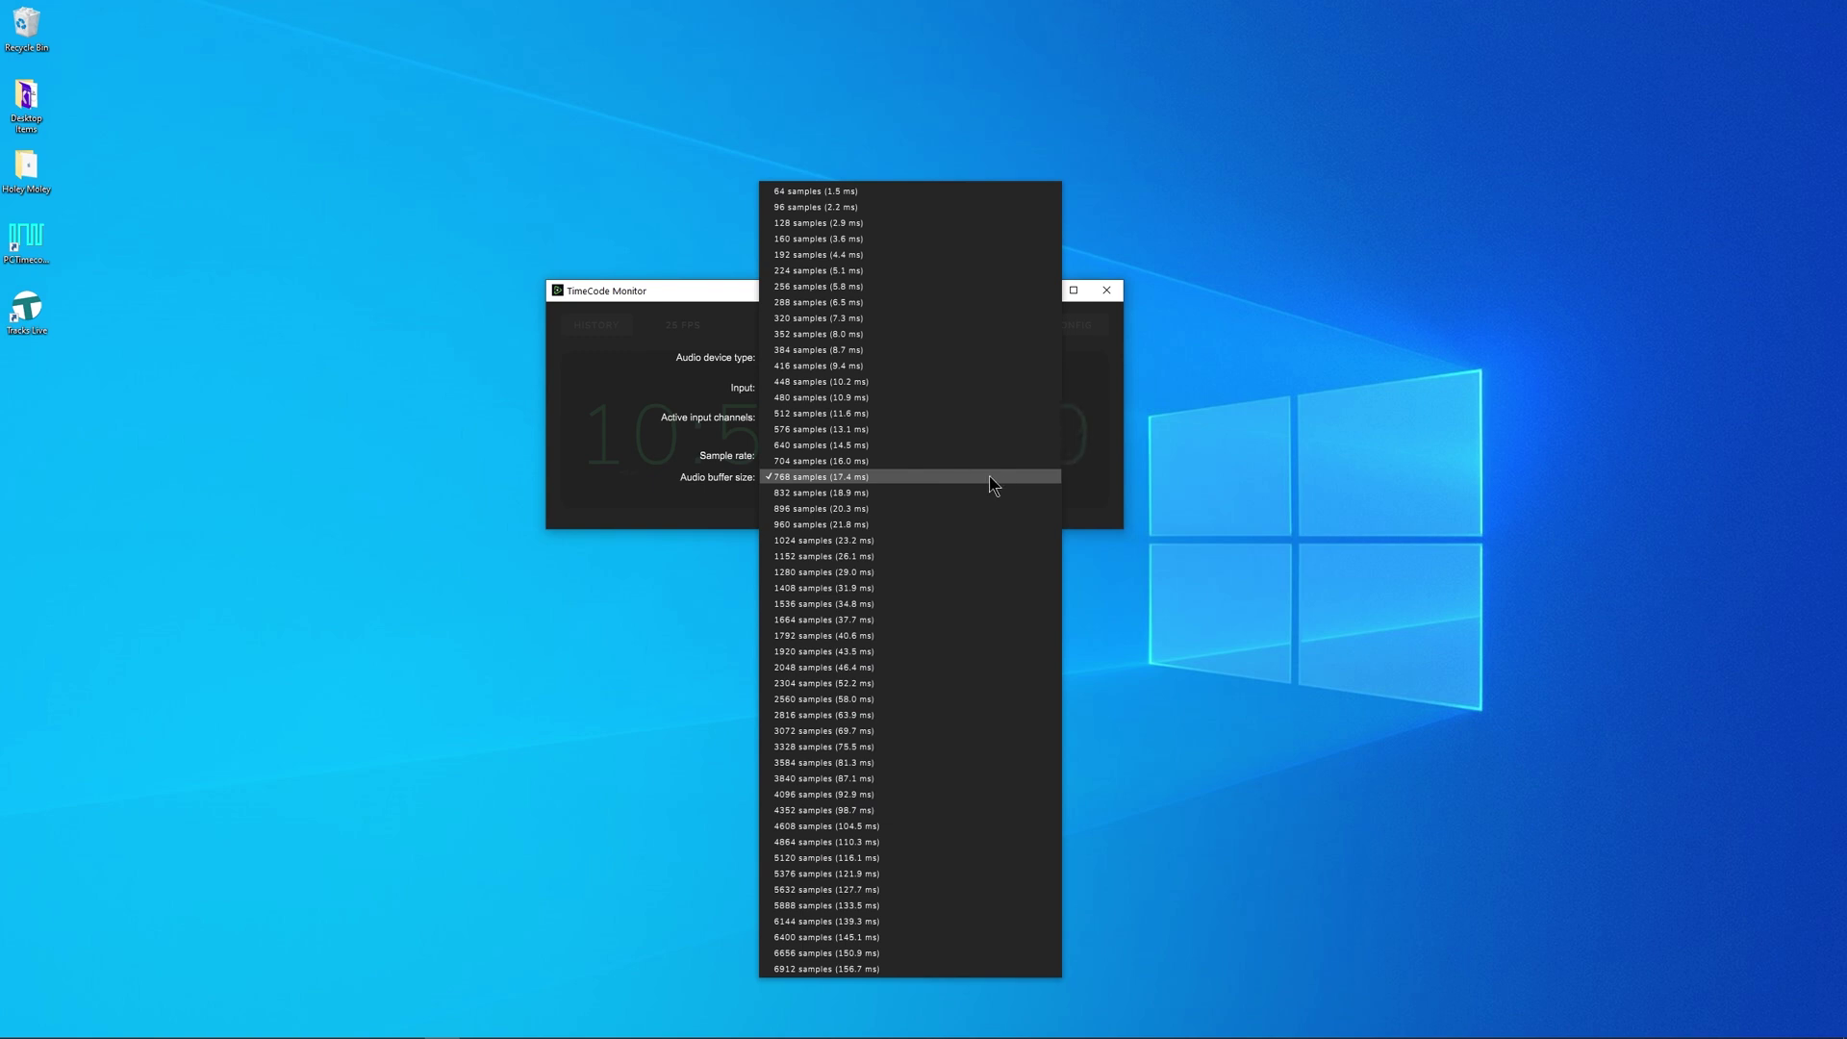
click(1106, 473)
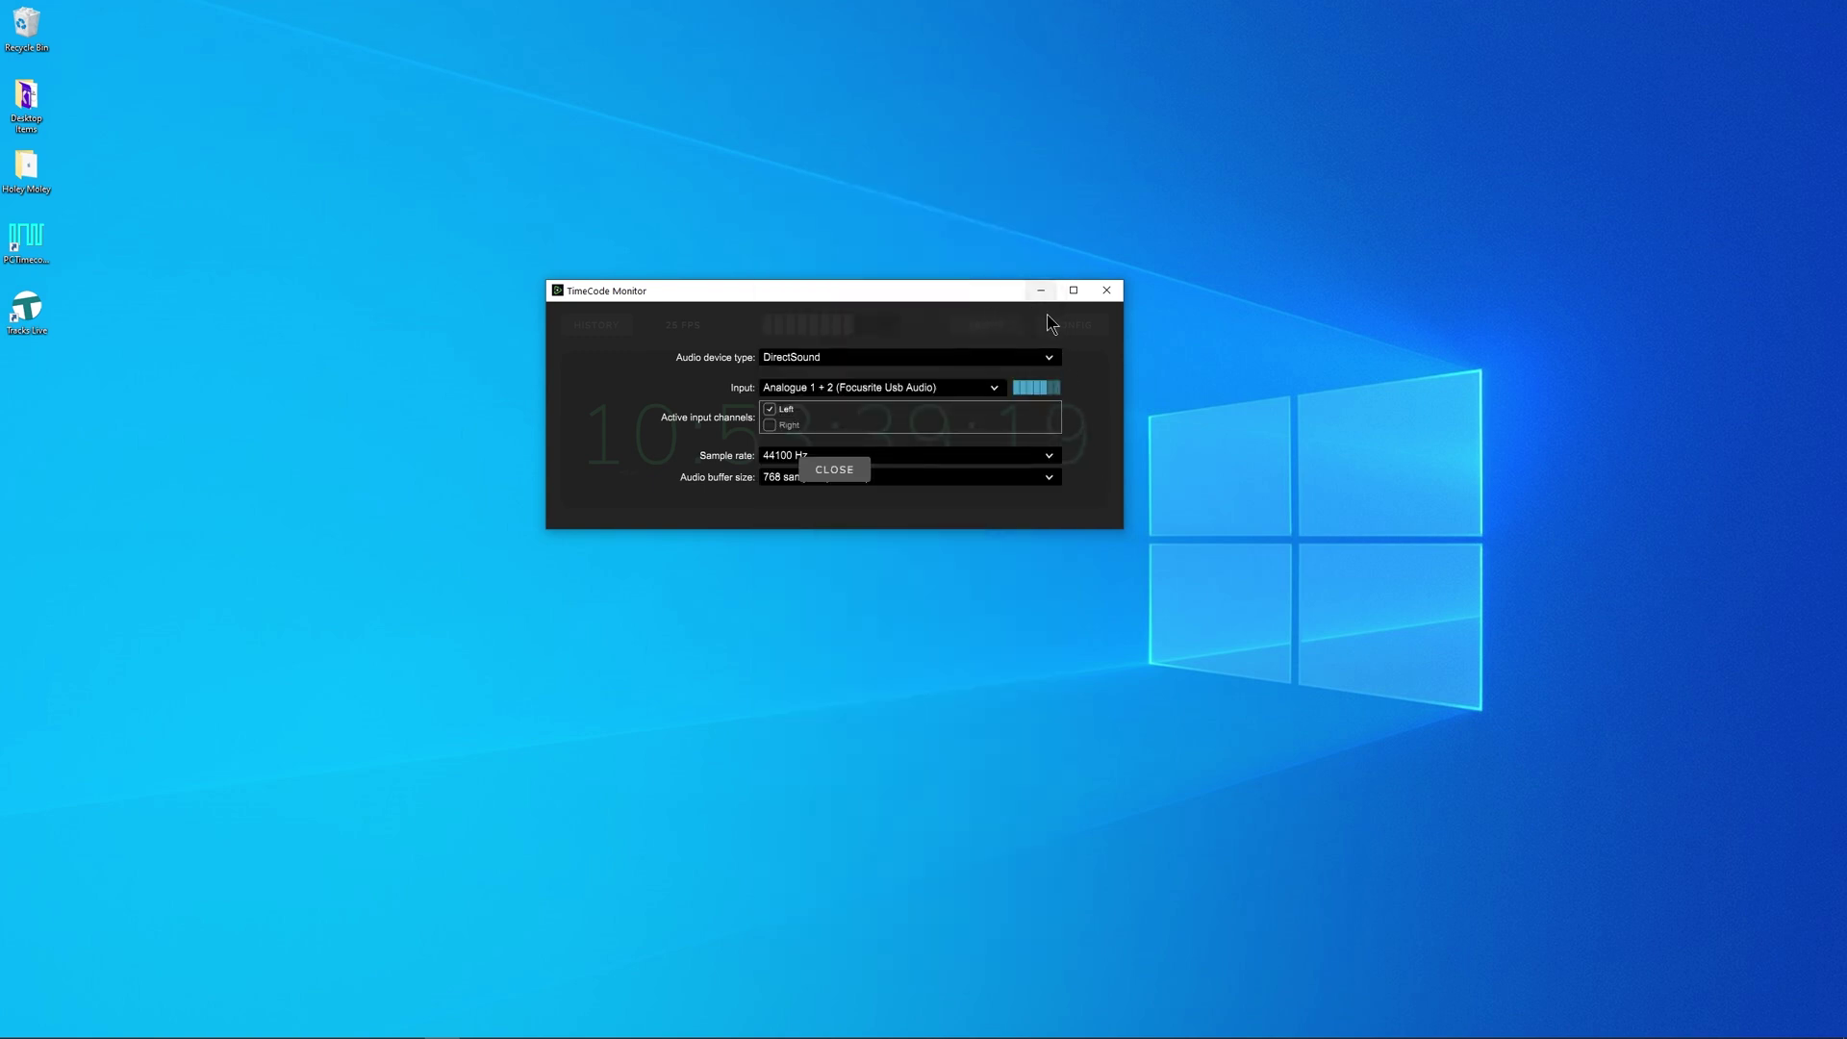
click(833, 470)
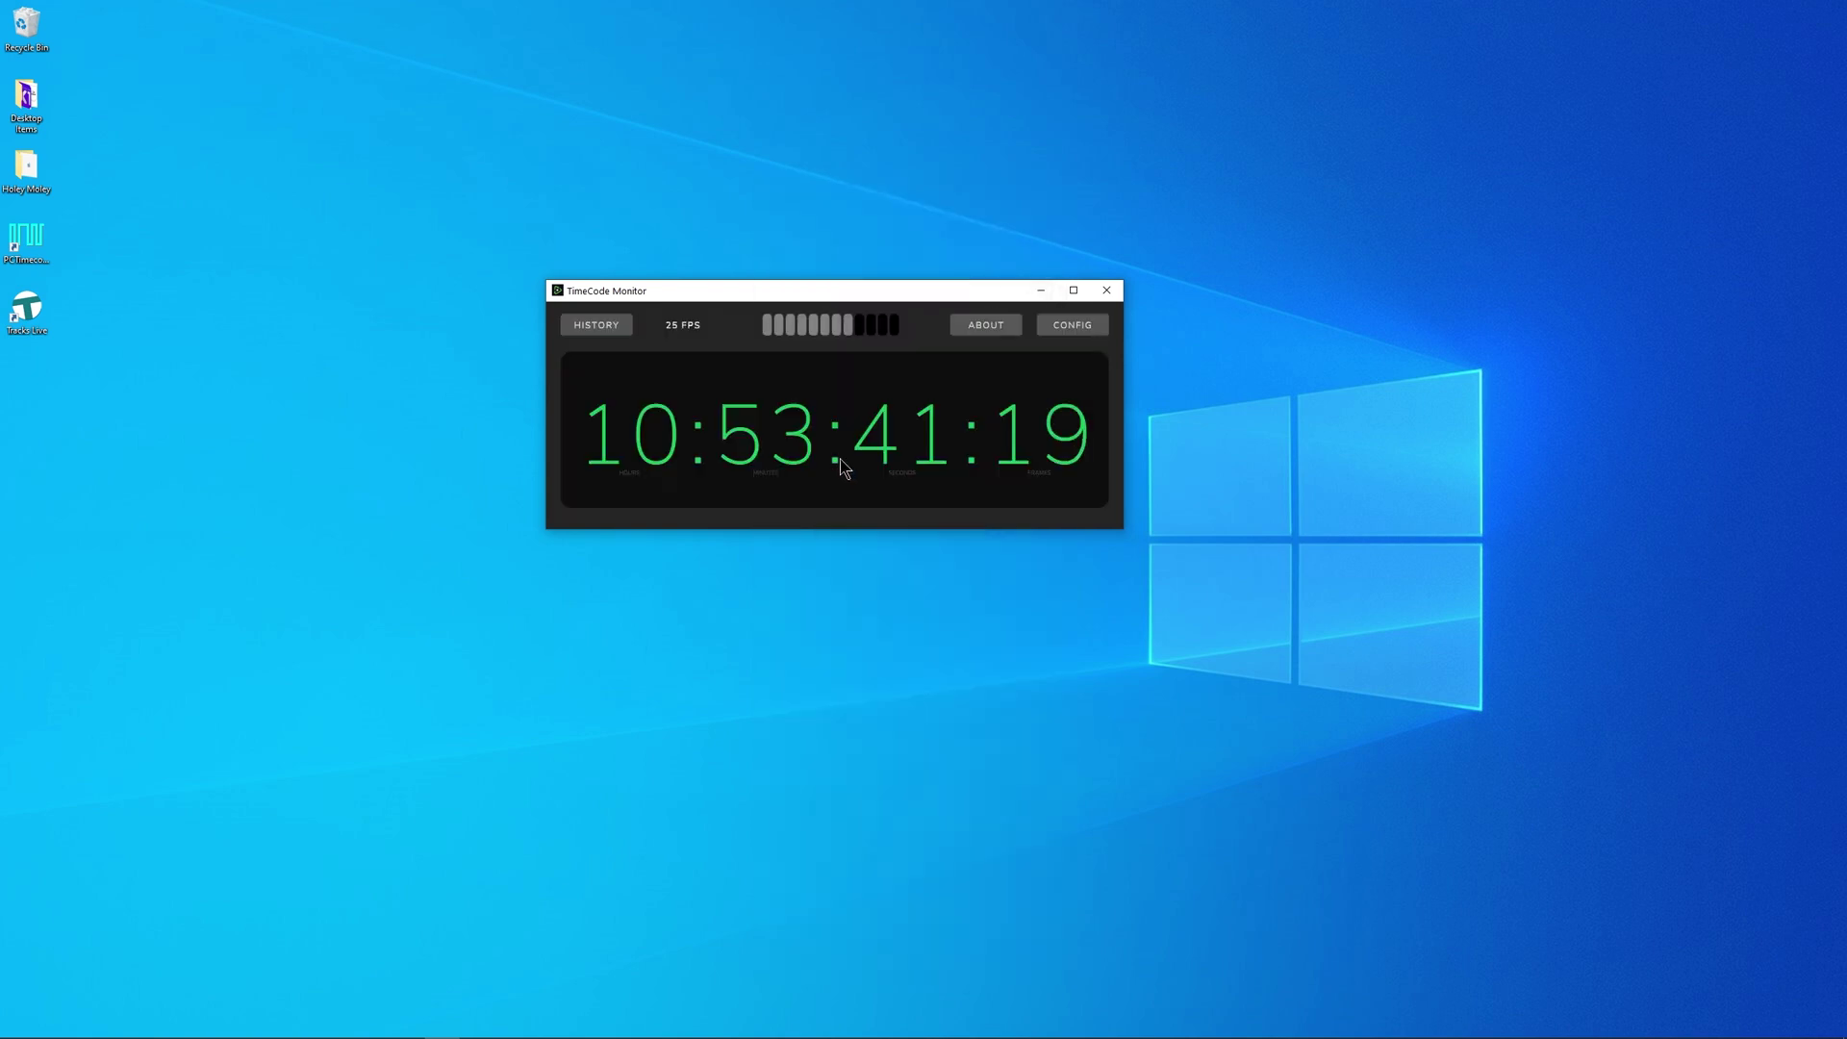
Step: Restore vMix and browse Add Input's NDI / Desktop Capture > Local Desktop Capture sources
mouse_move(570, 1030)
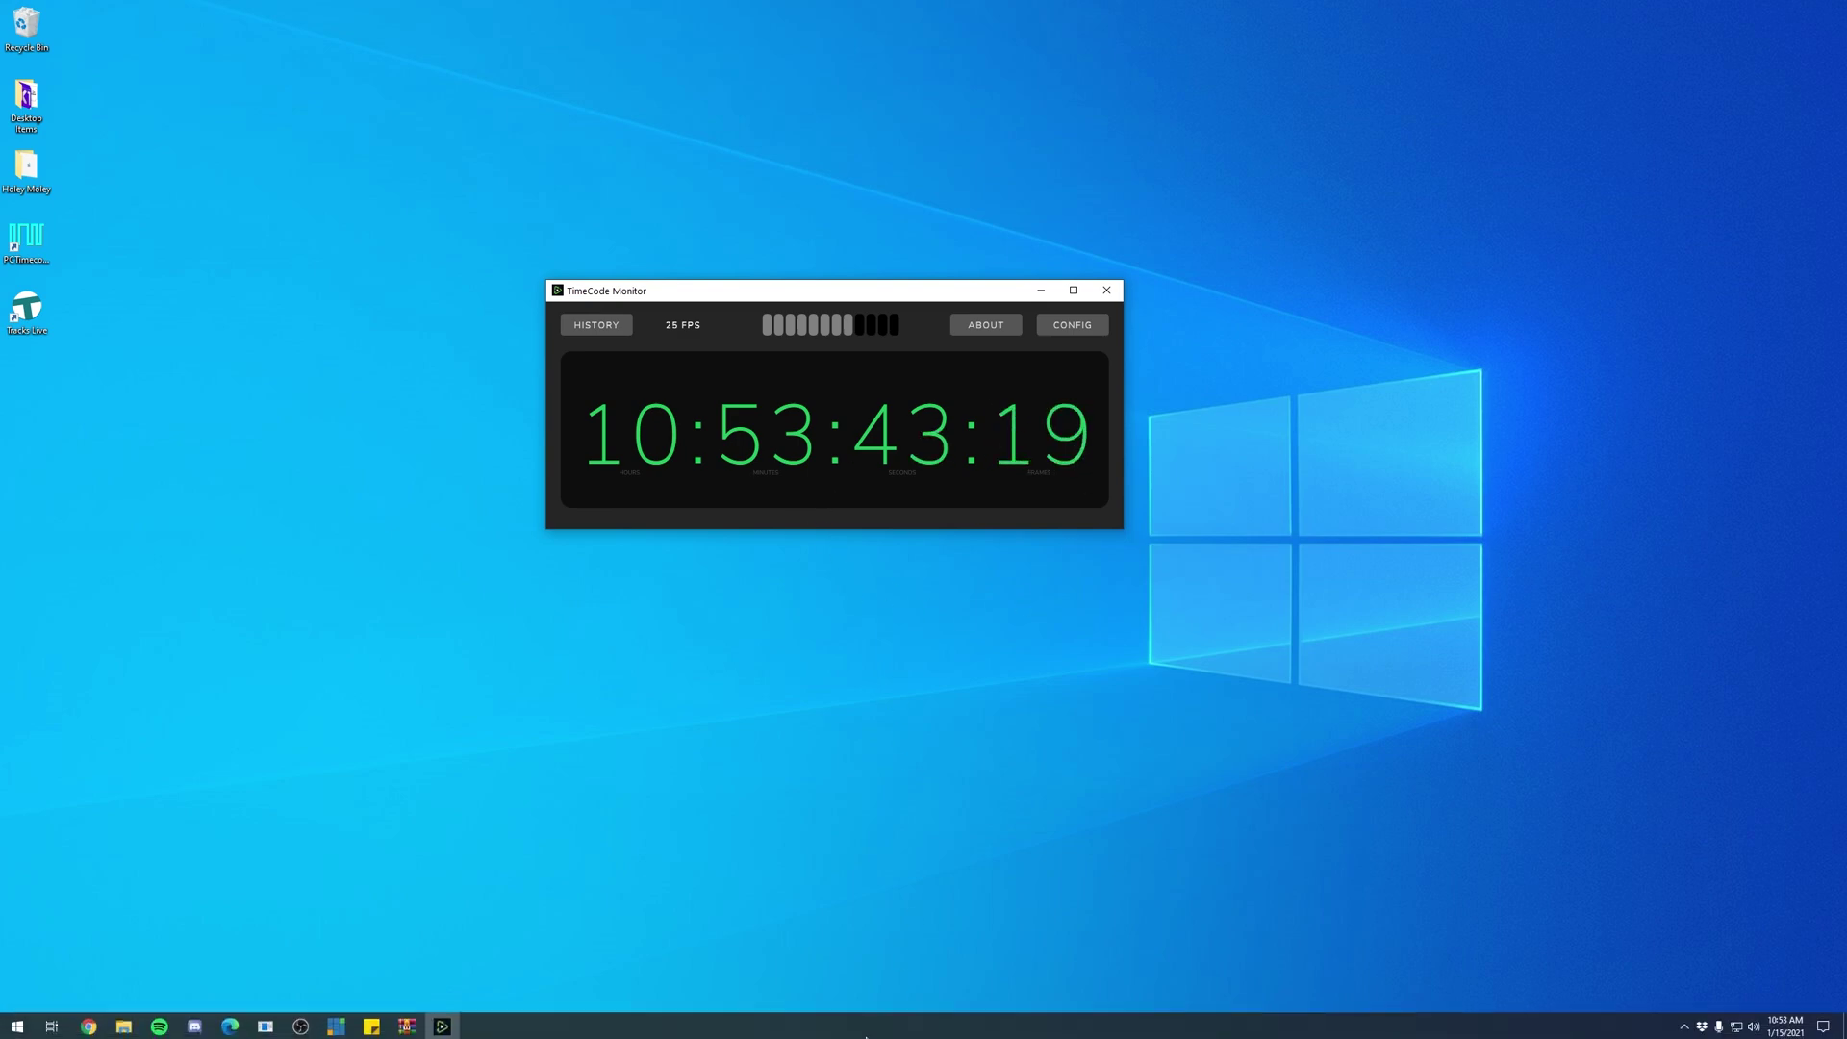
click(335, 1028)
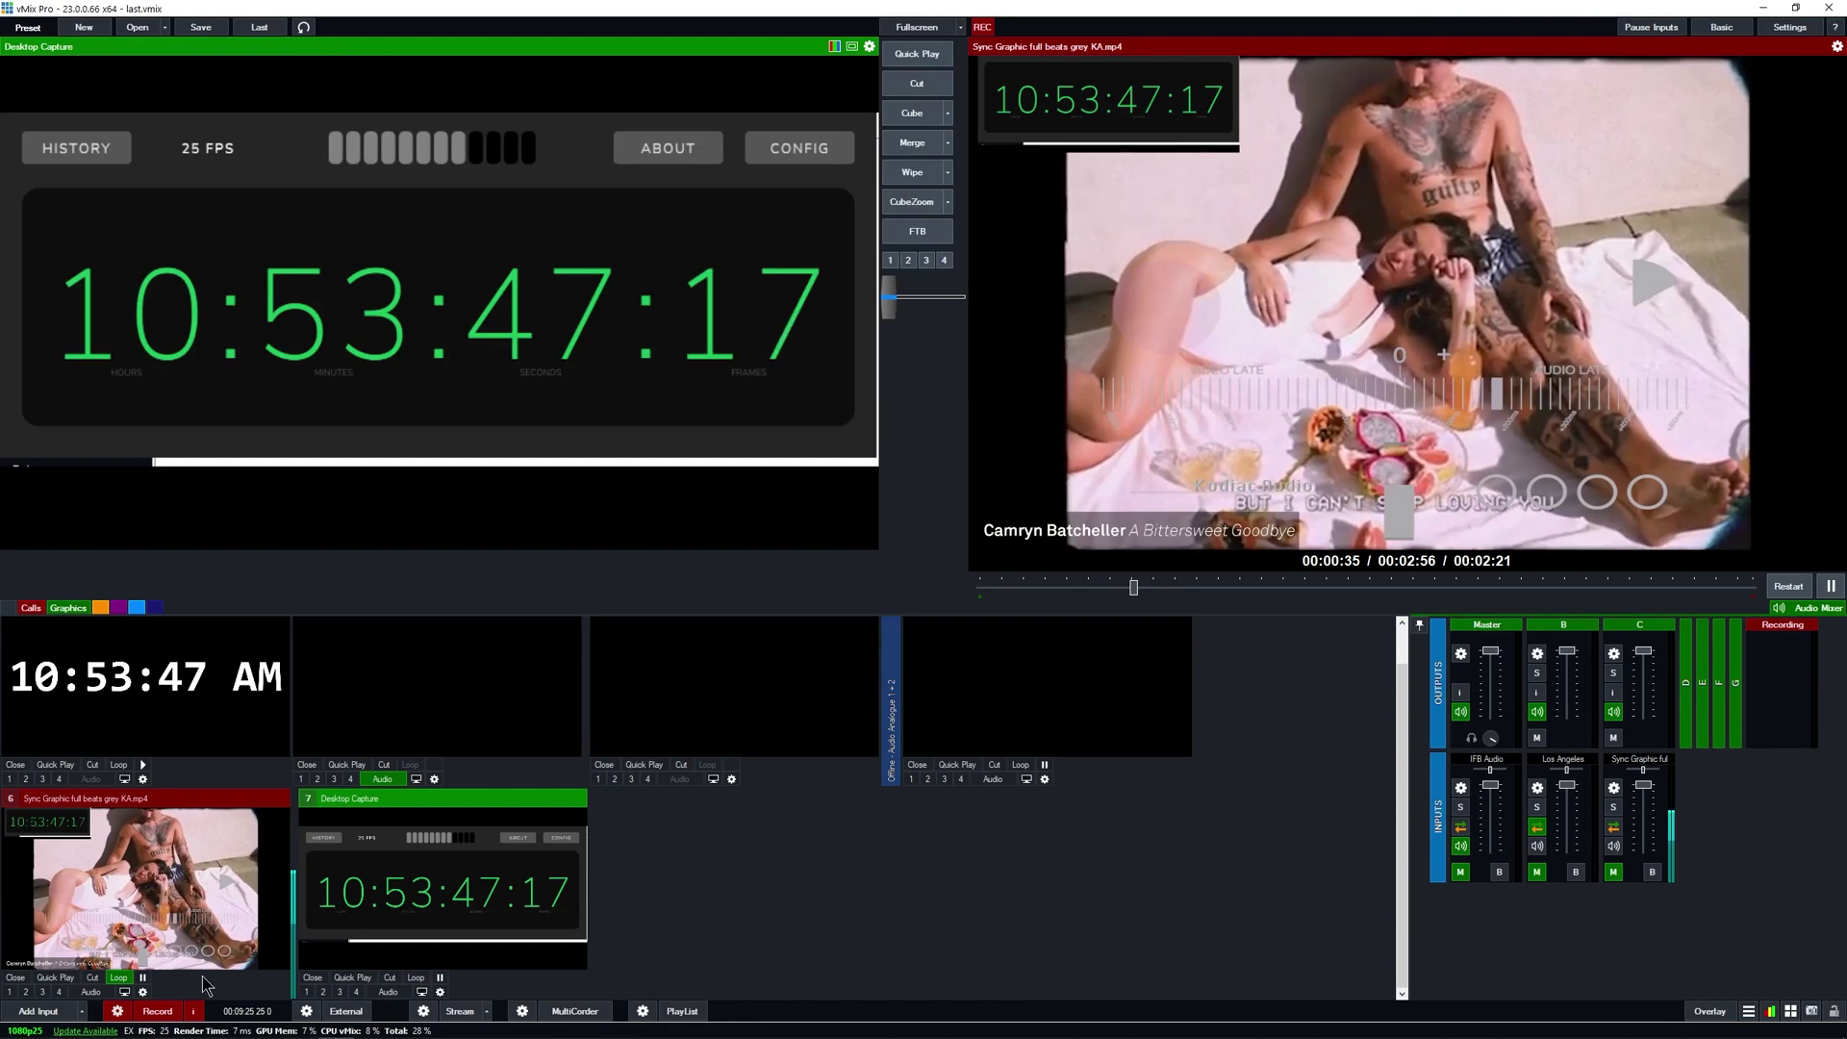
click(39, 1011)
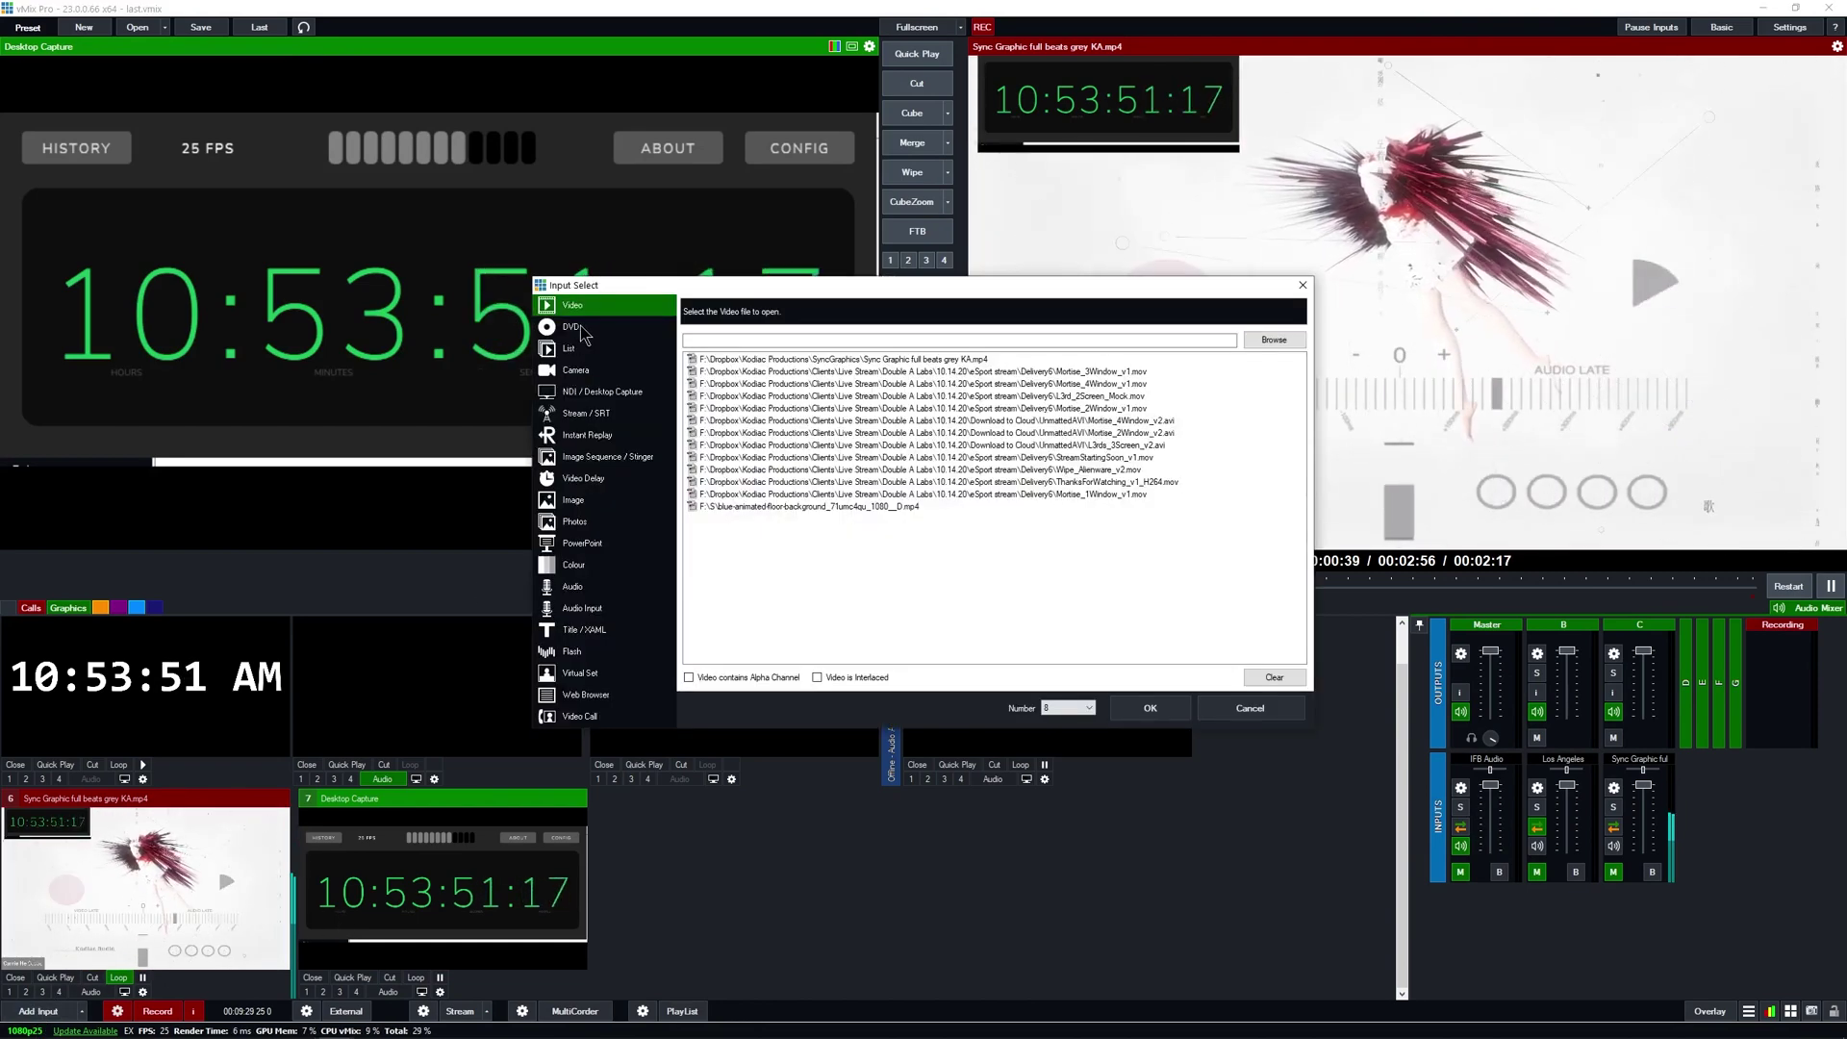
click(600, 391)
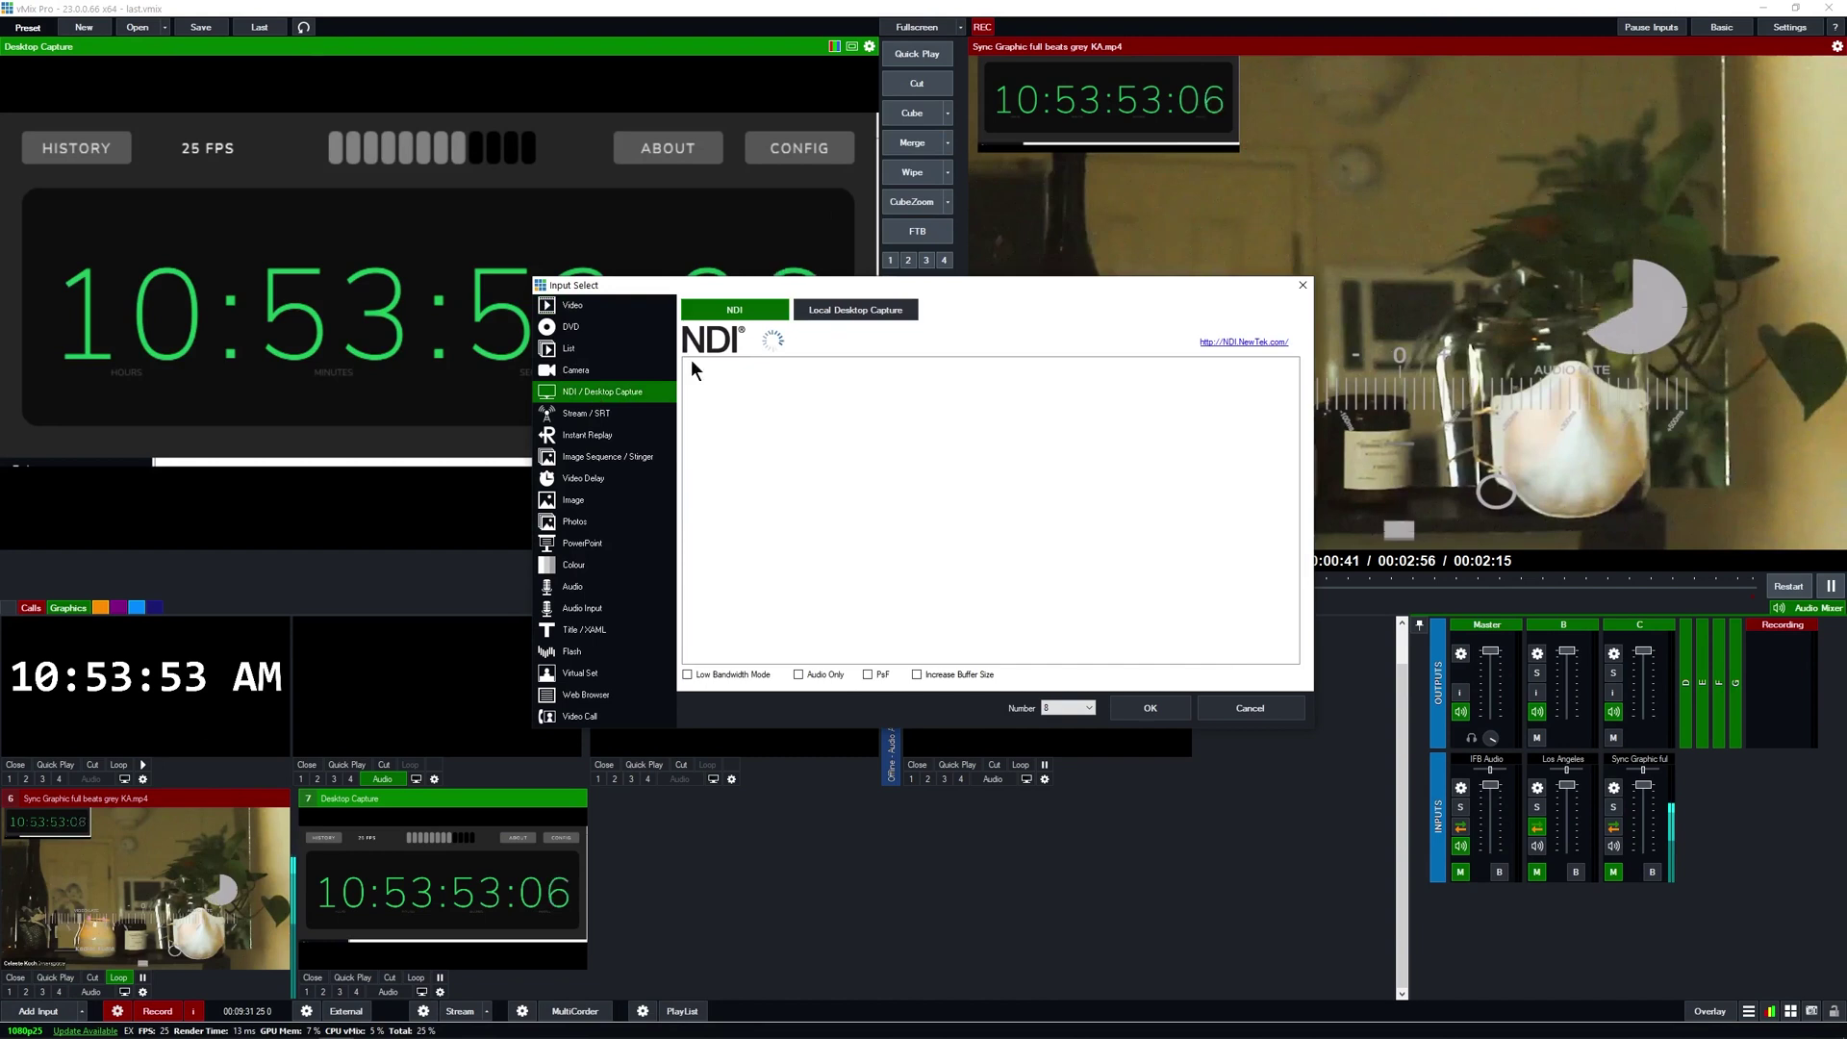
click(854, 310)
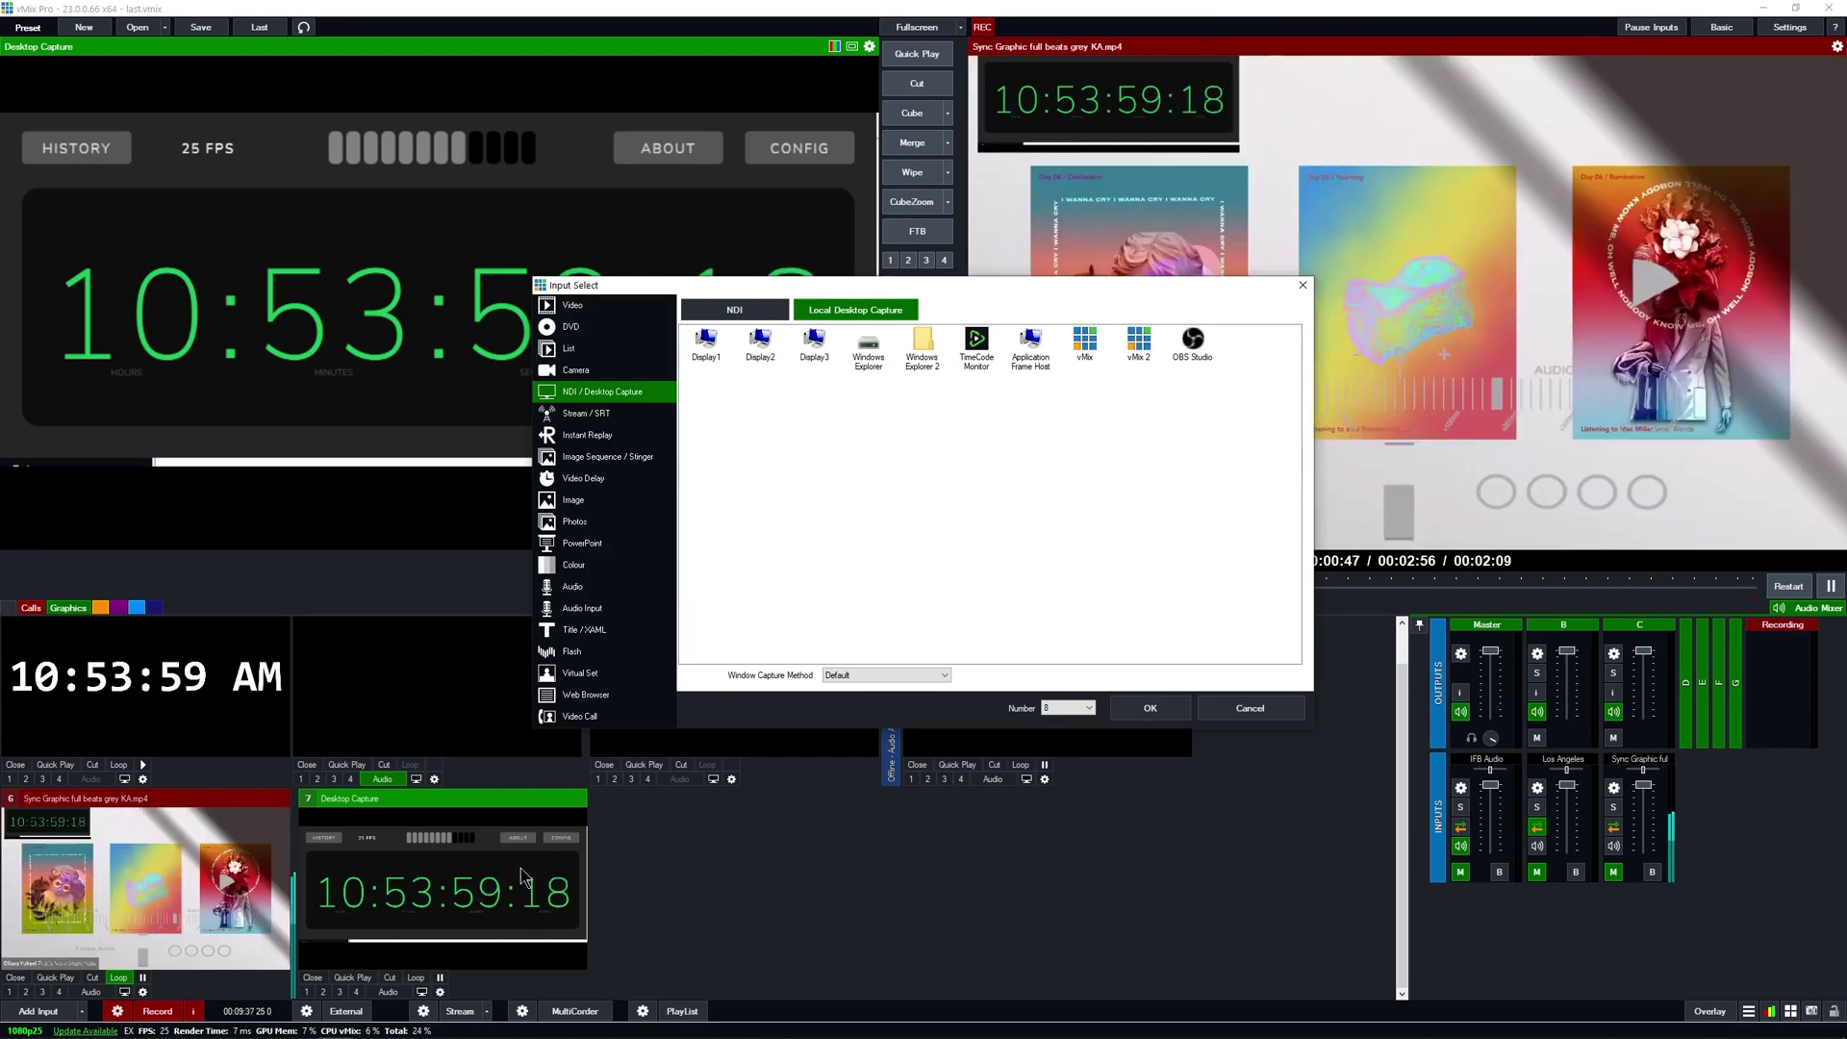
Step: Cancel Input Select and crop Desktop Capture input 7 to X1 134, Y1 387, X2 1822, Y2 728
click(1298, 287)
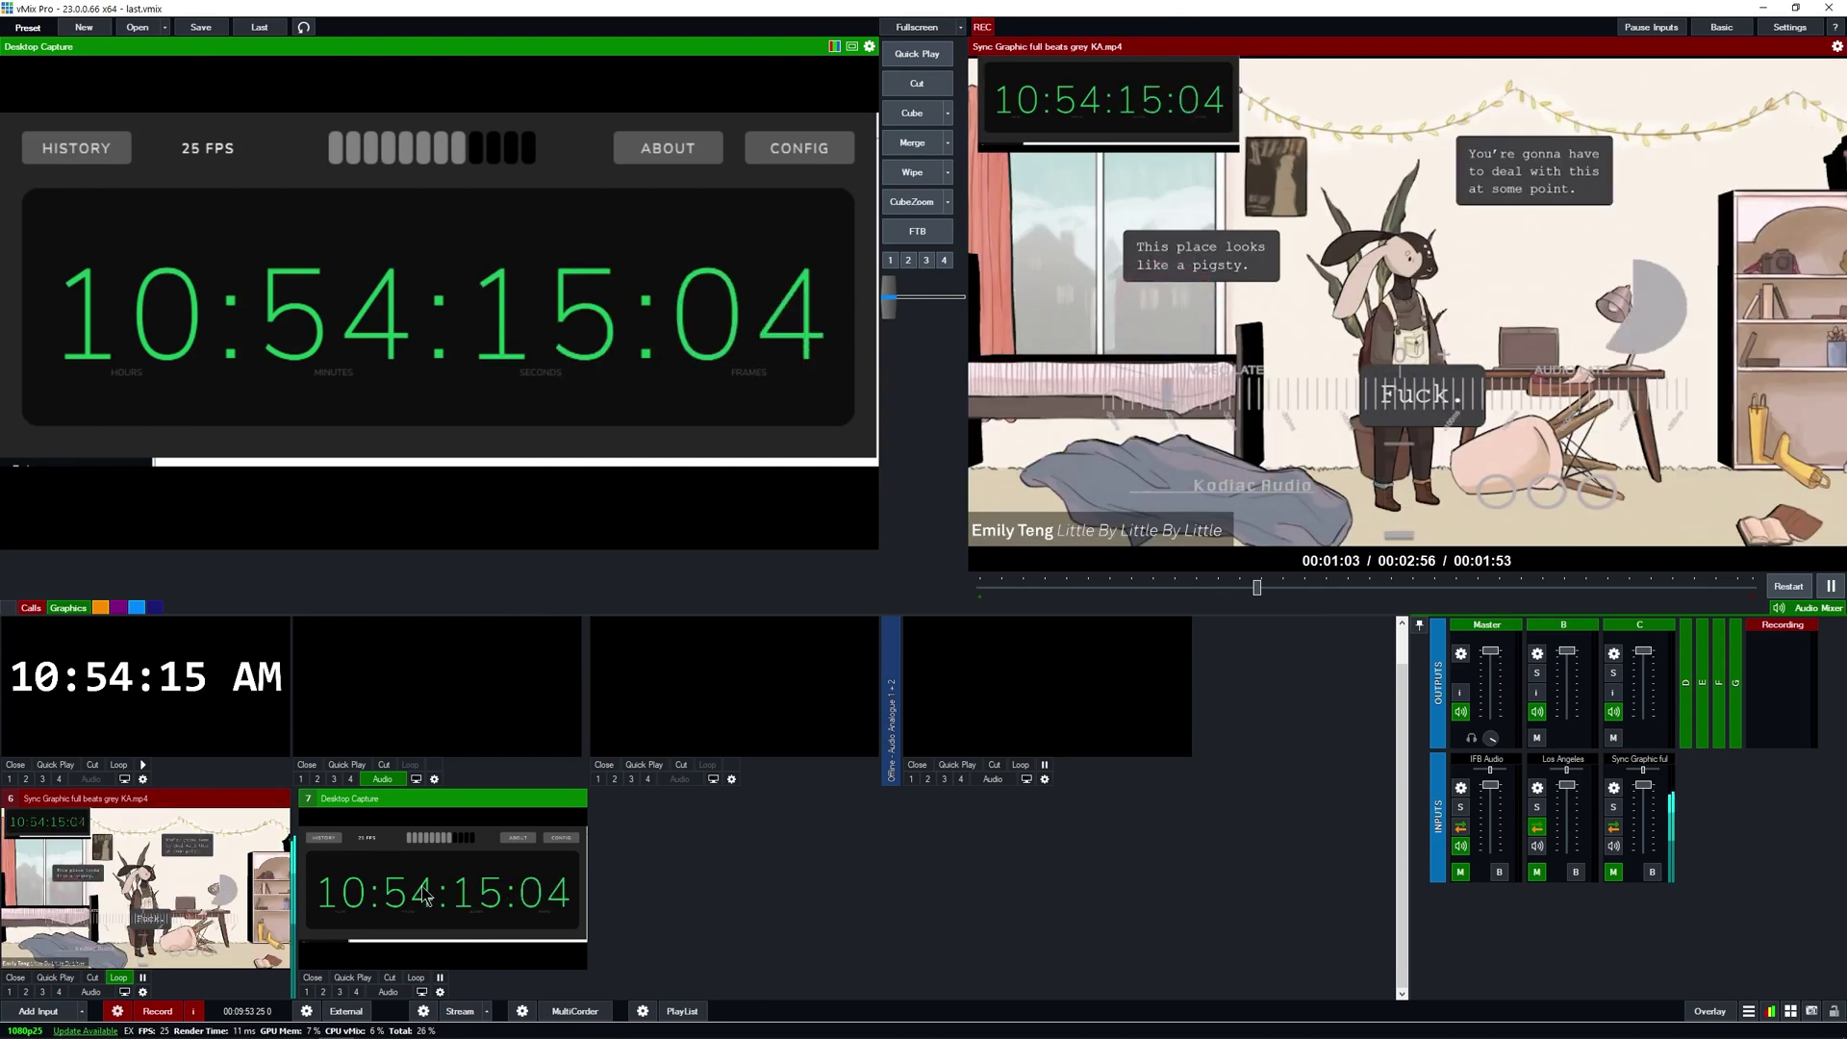
click(440, 992)
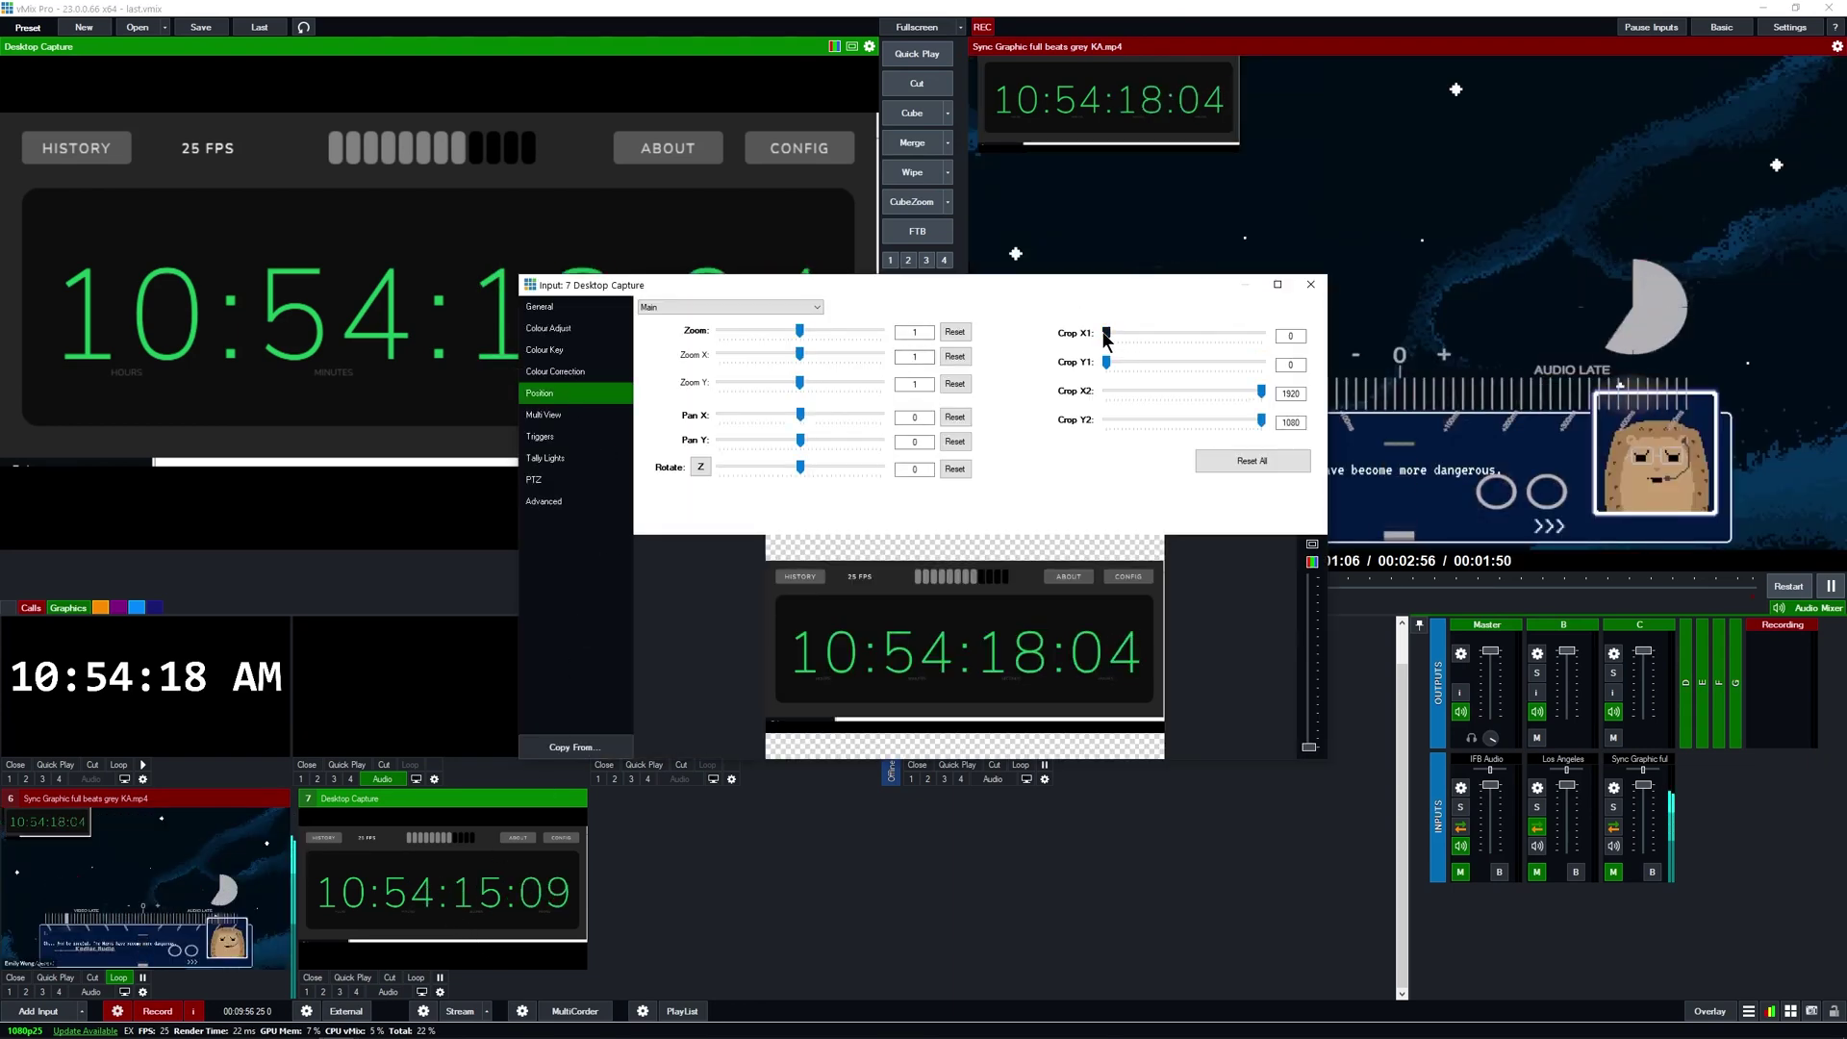
drag(1106, 334, 1161, 361)
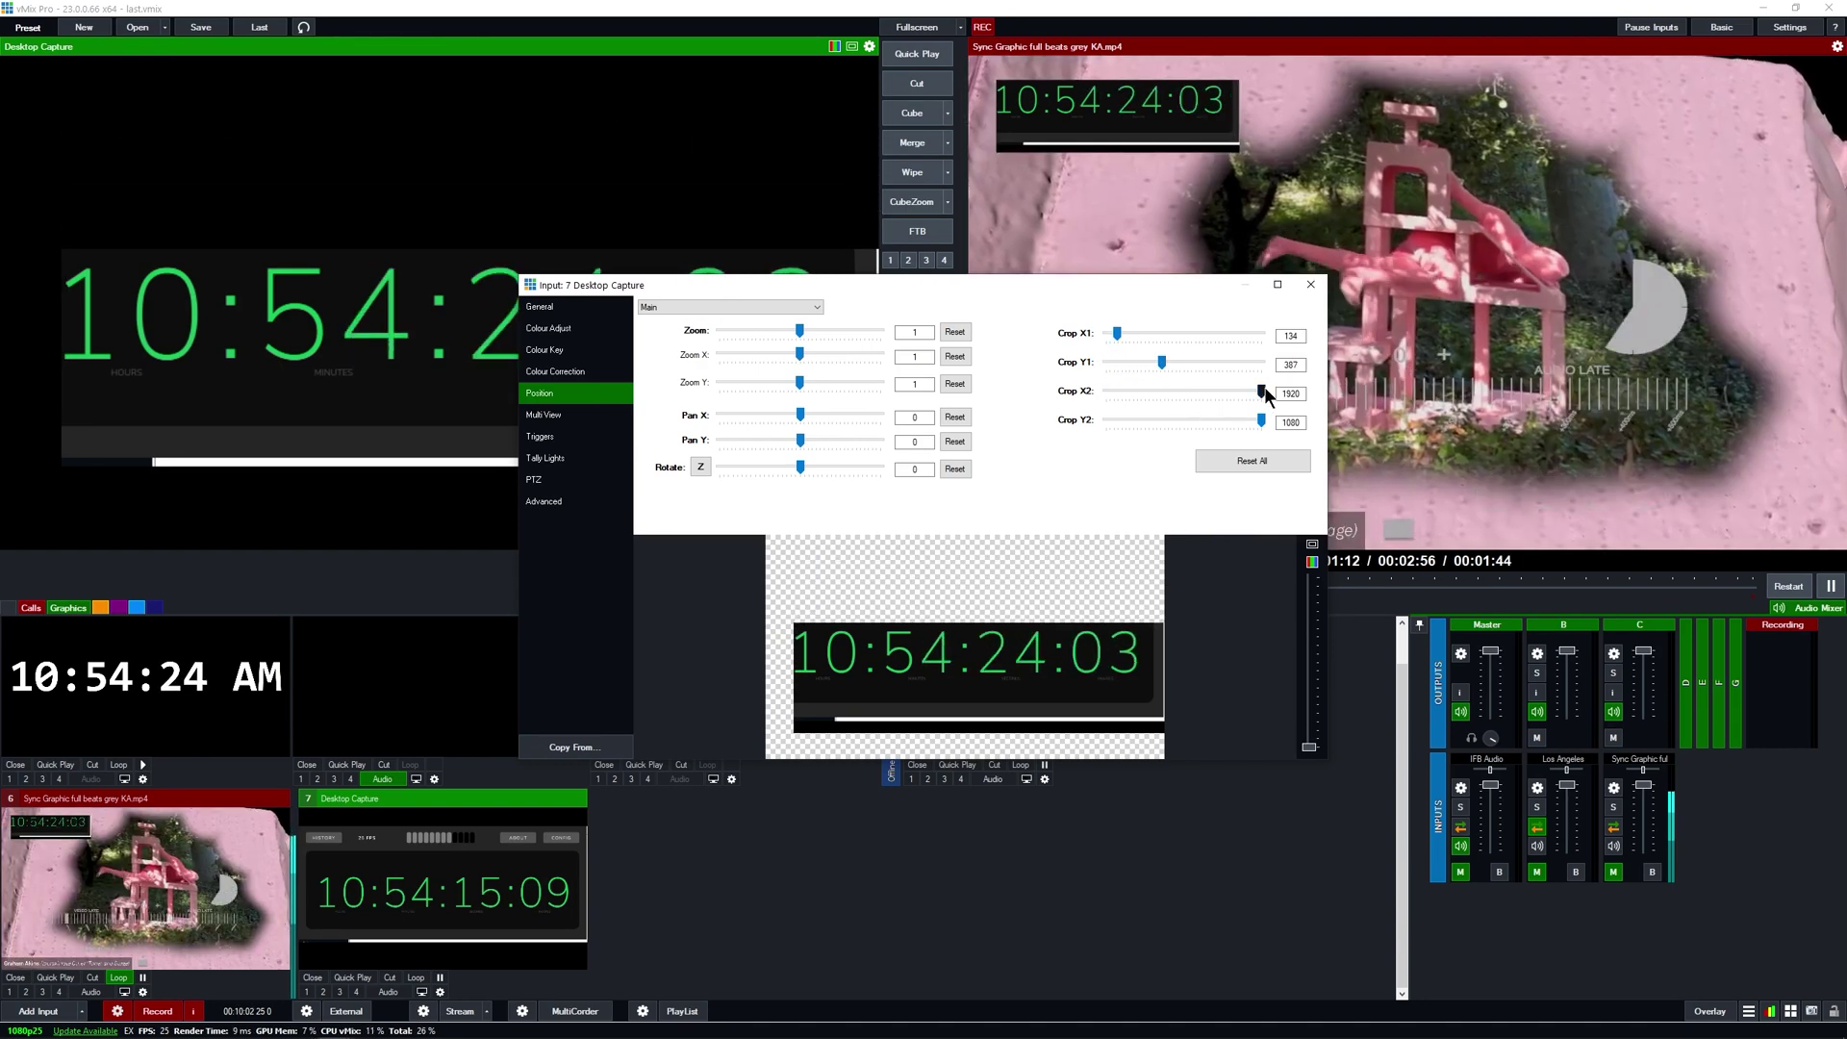
drag(1261, 391, 1210, 419)
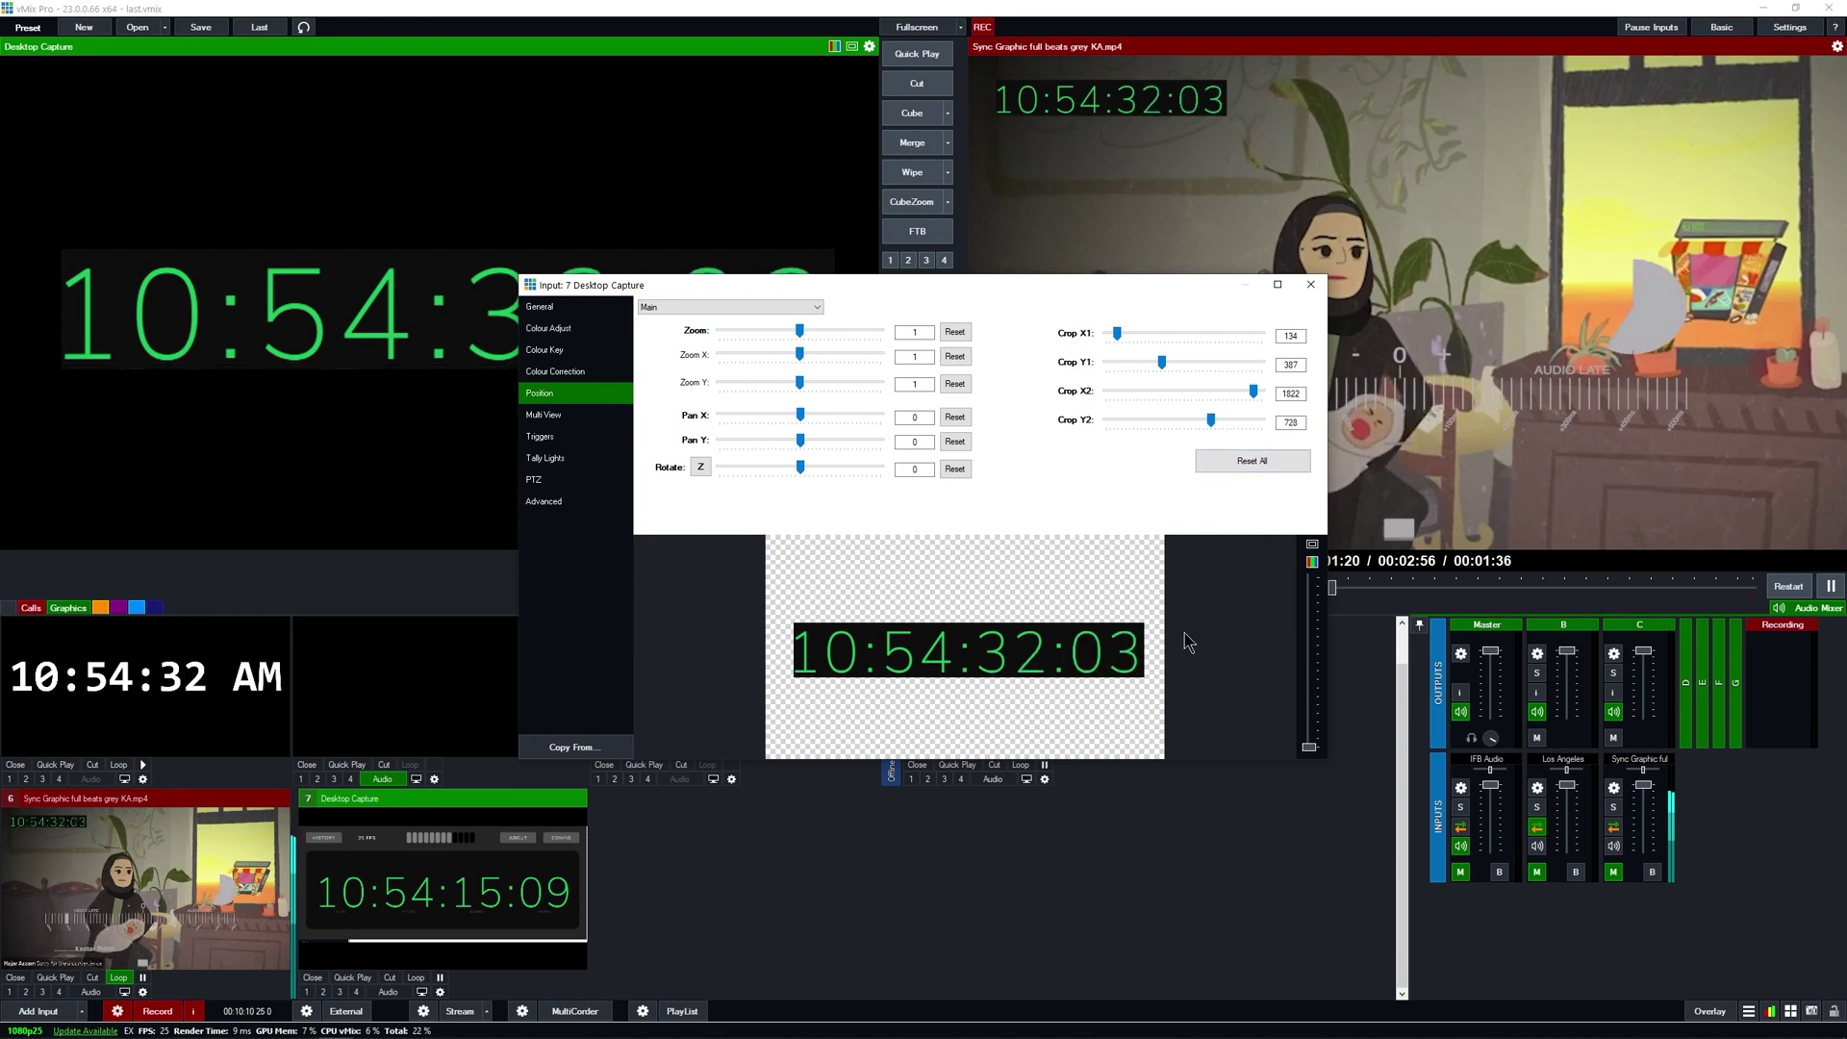
Step: Enable Colour Key on black for input 7, then reopen its Position settings
click(562, 350)
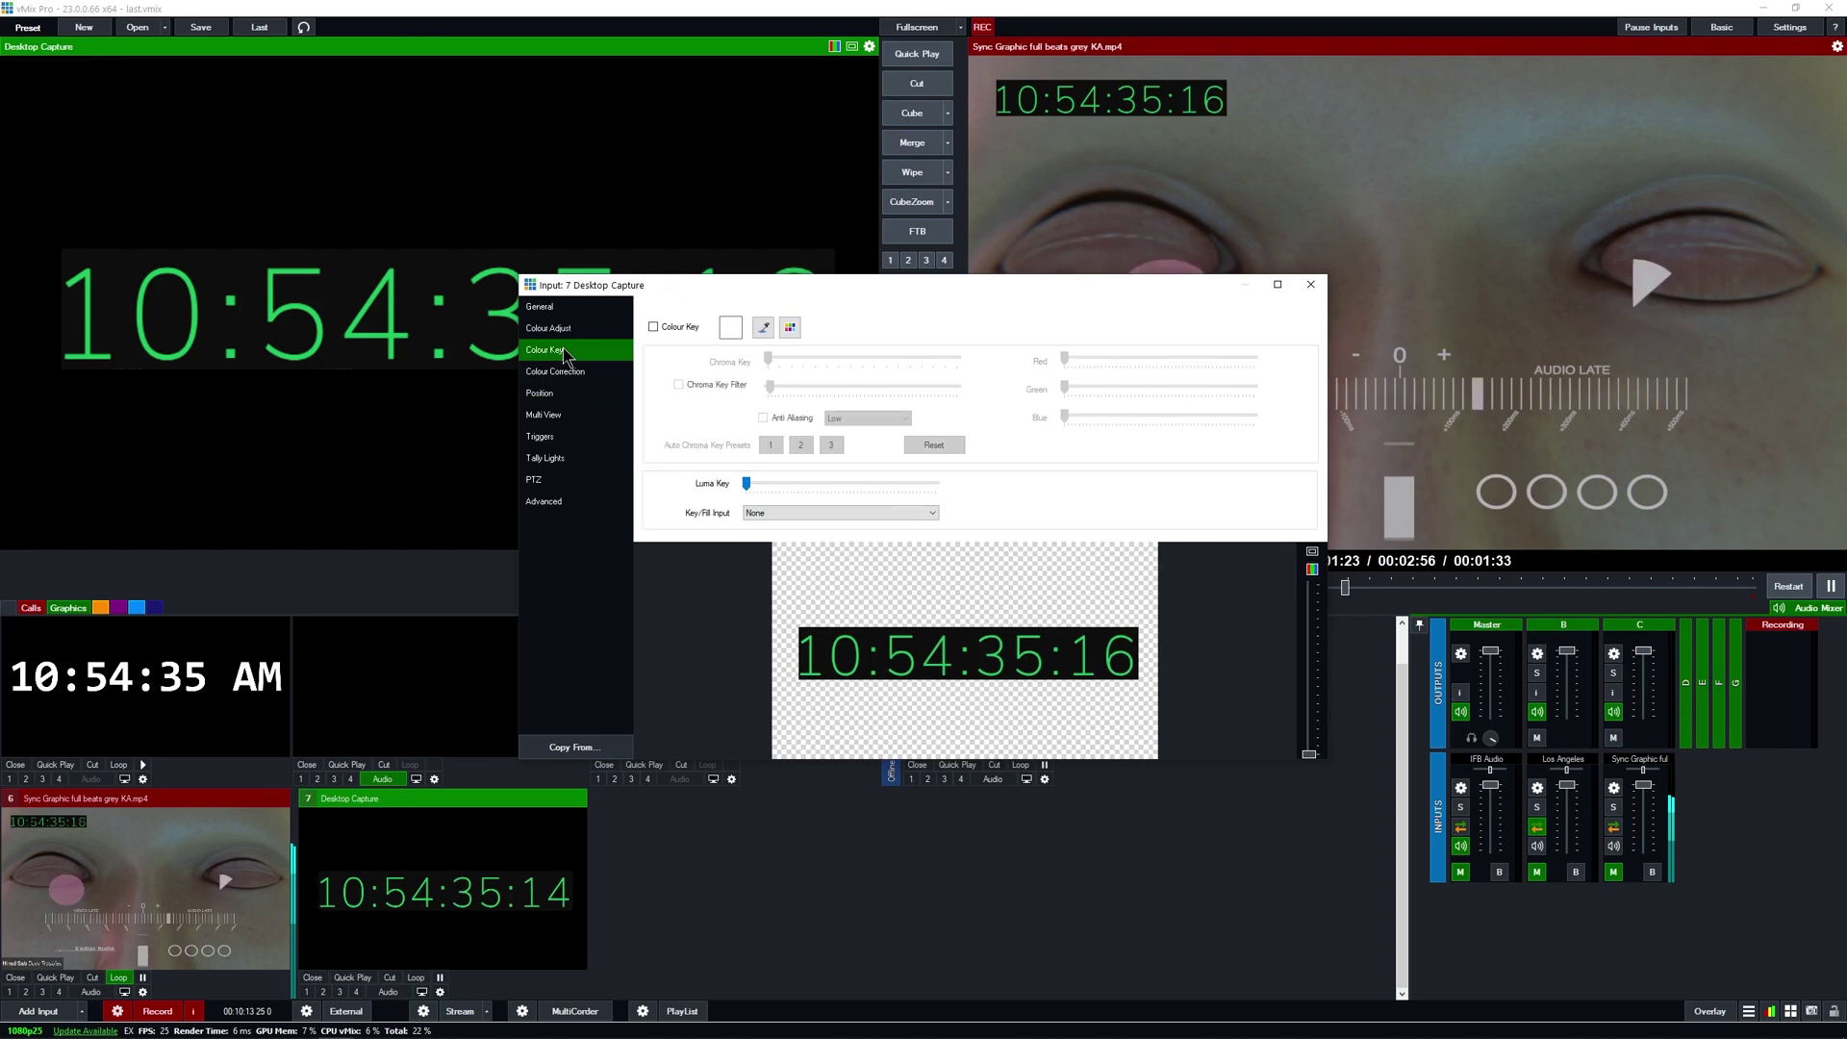
click(764, 328)
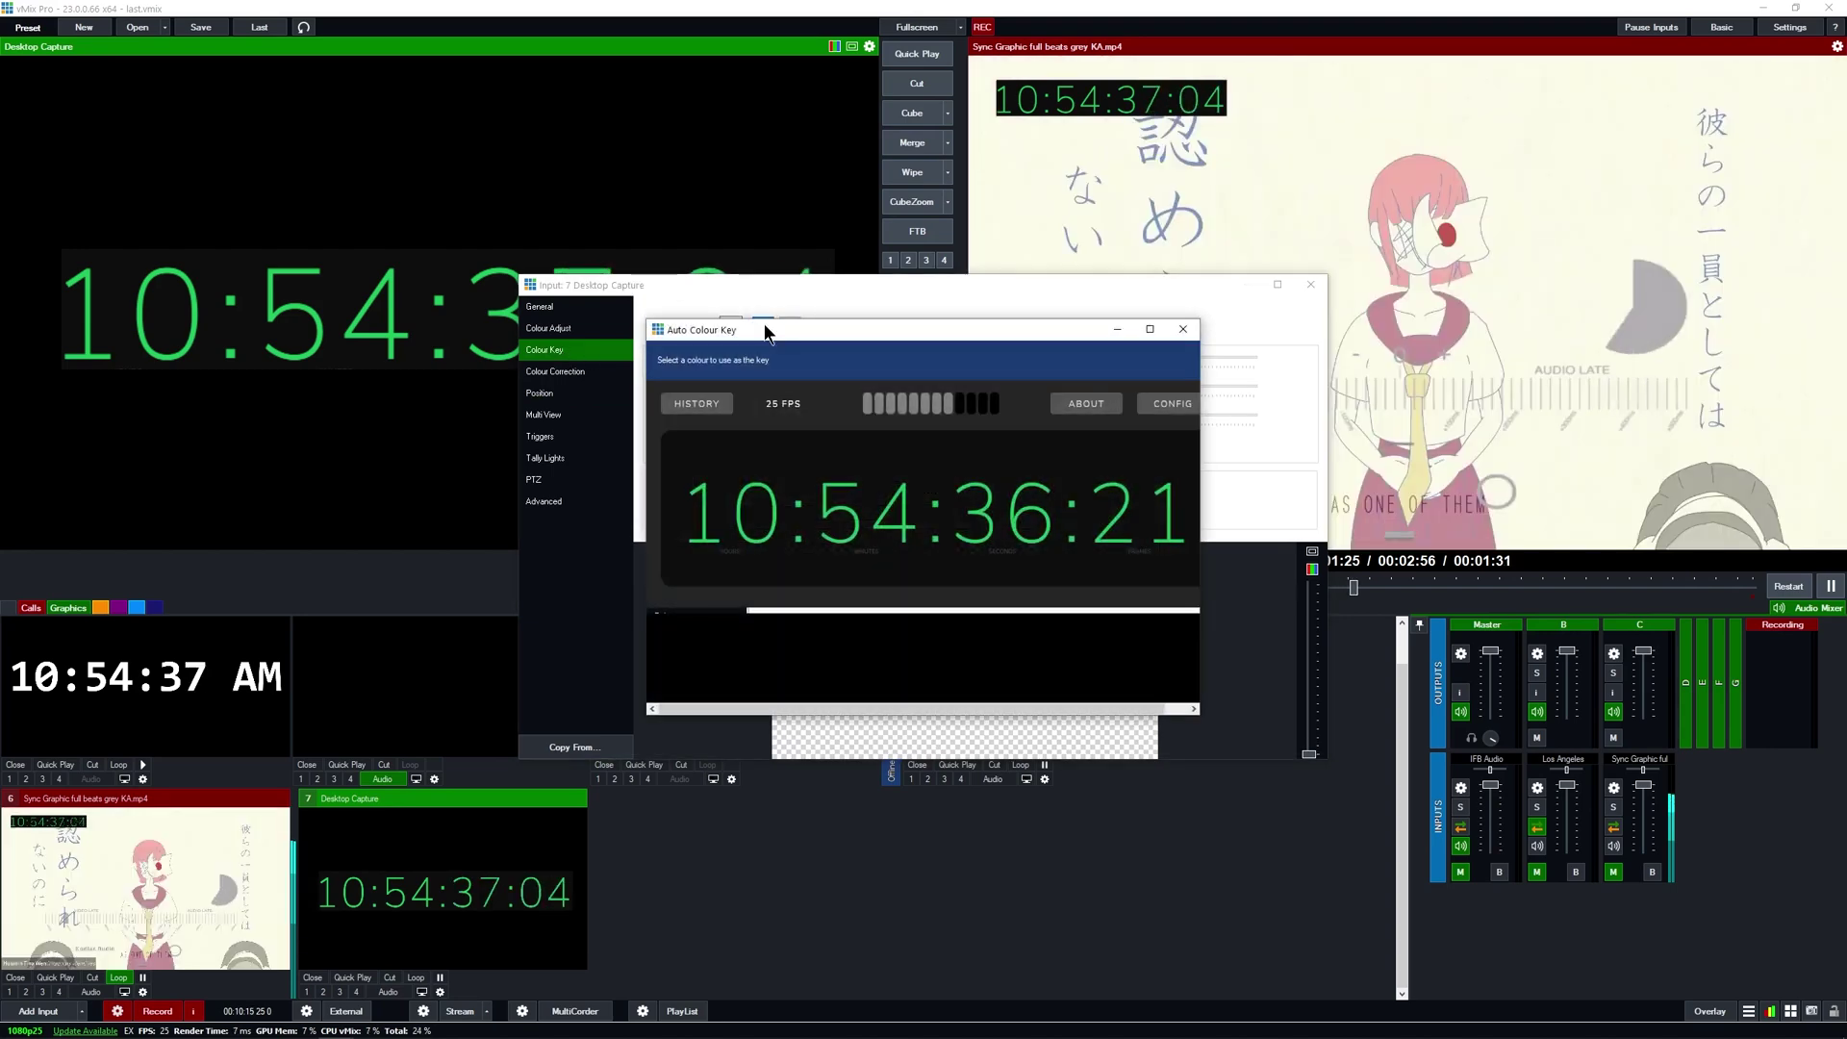
click(874, 494)
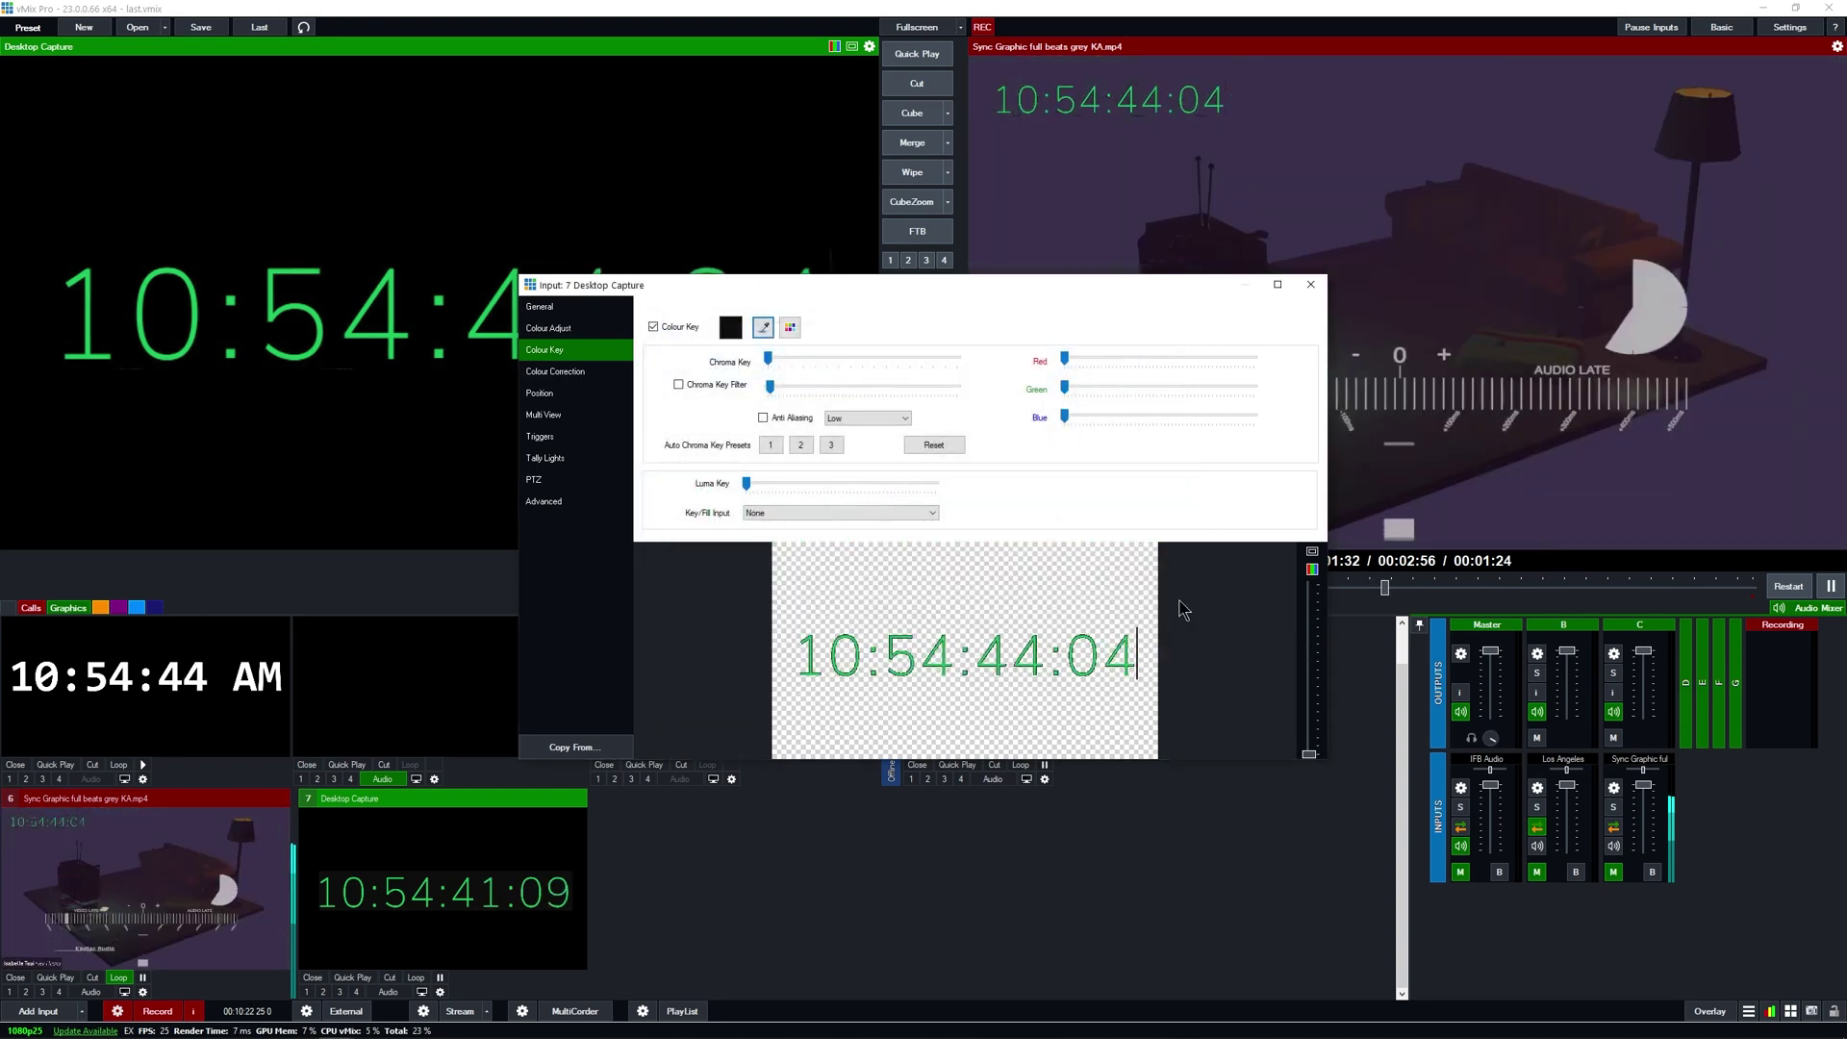
click(1311, 285)
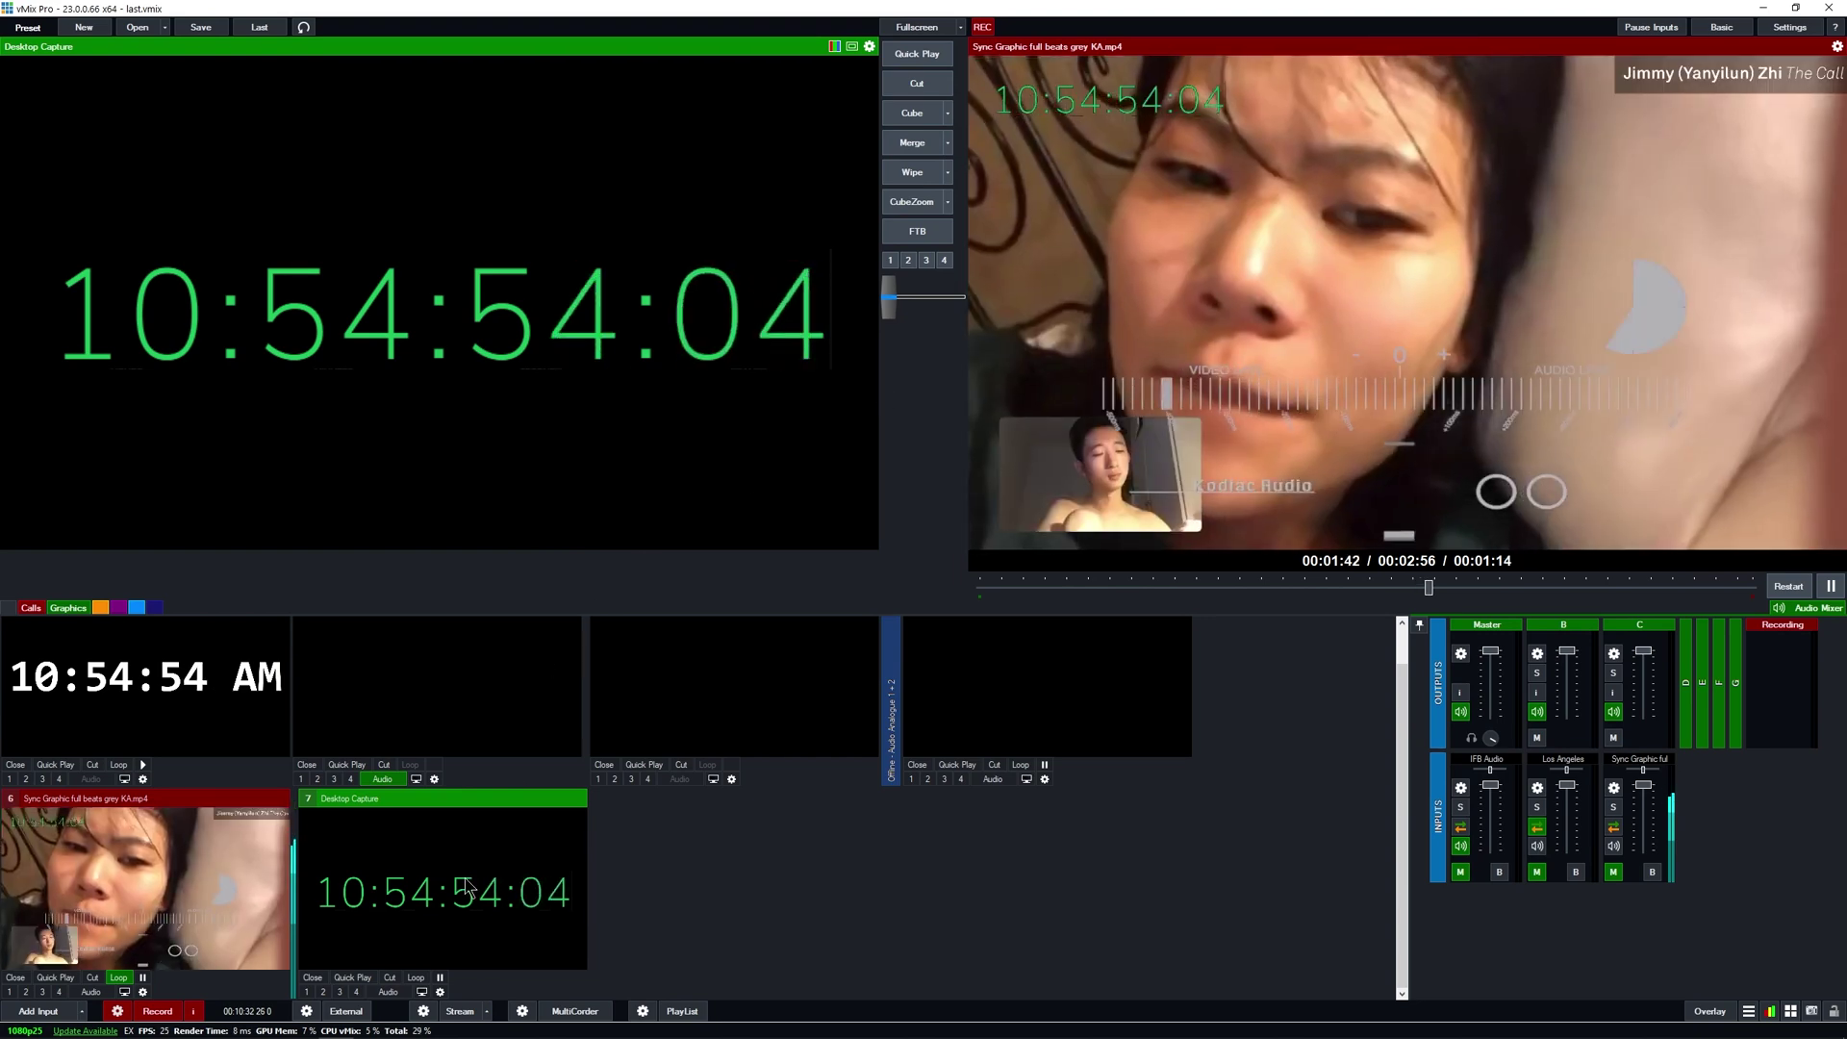
click(870, 46)
click(540, 393)
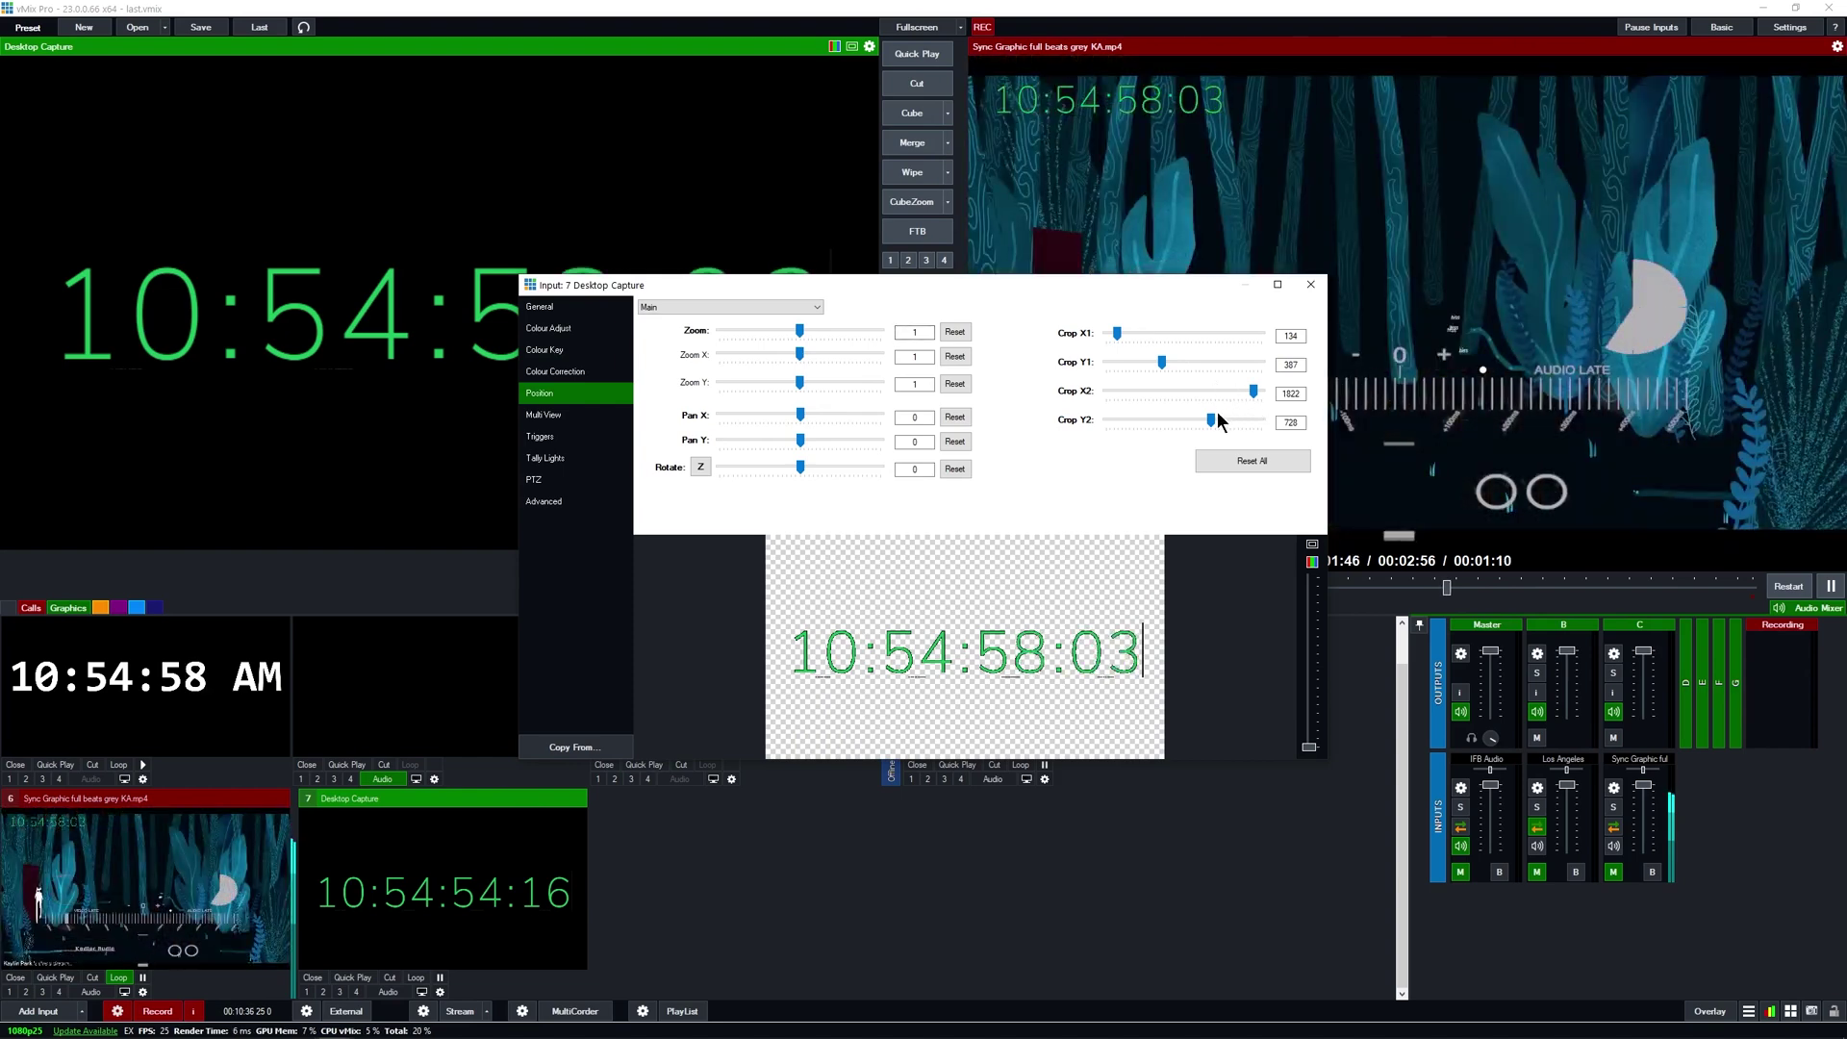
Step: Fine-tune input 7's crop to X2 1809 and Y2 727, then close its settings
click(1256, 393)
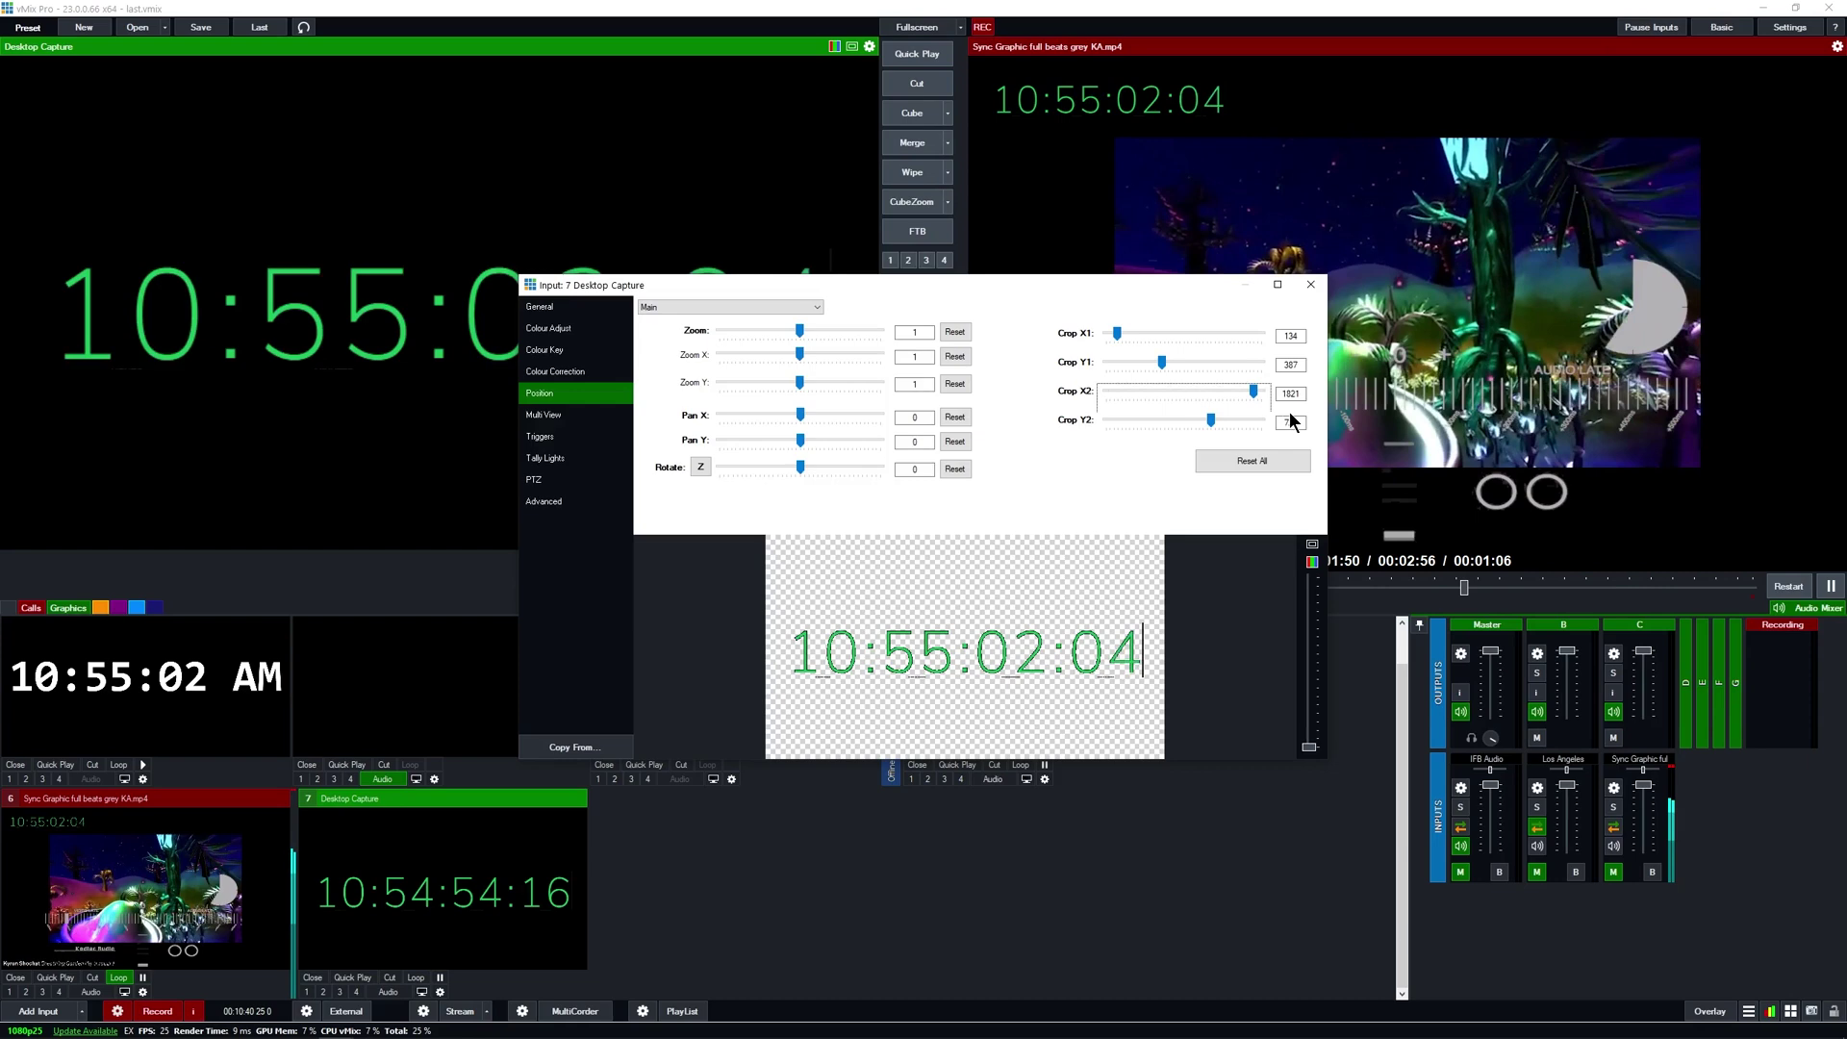
key(Left)
key(Left)
key(Left)
key(Left)
key(Left)
key(Left)
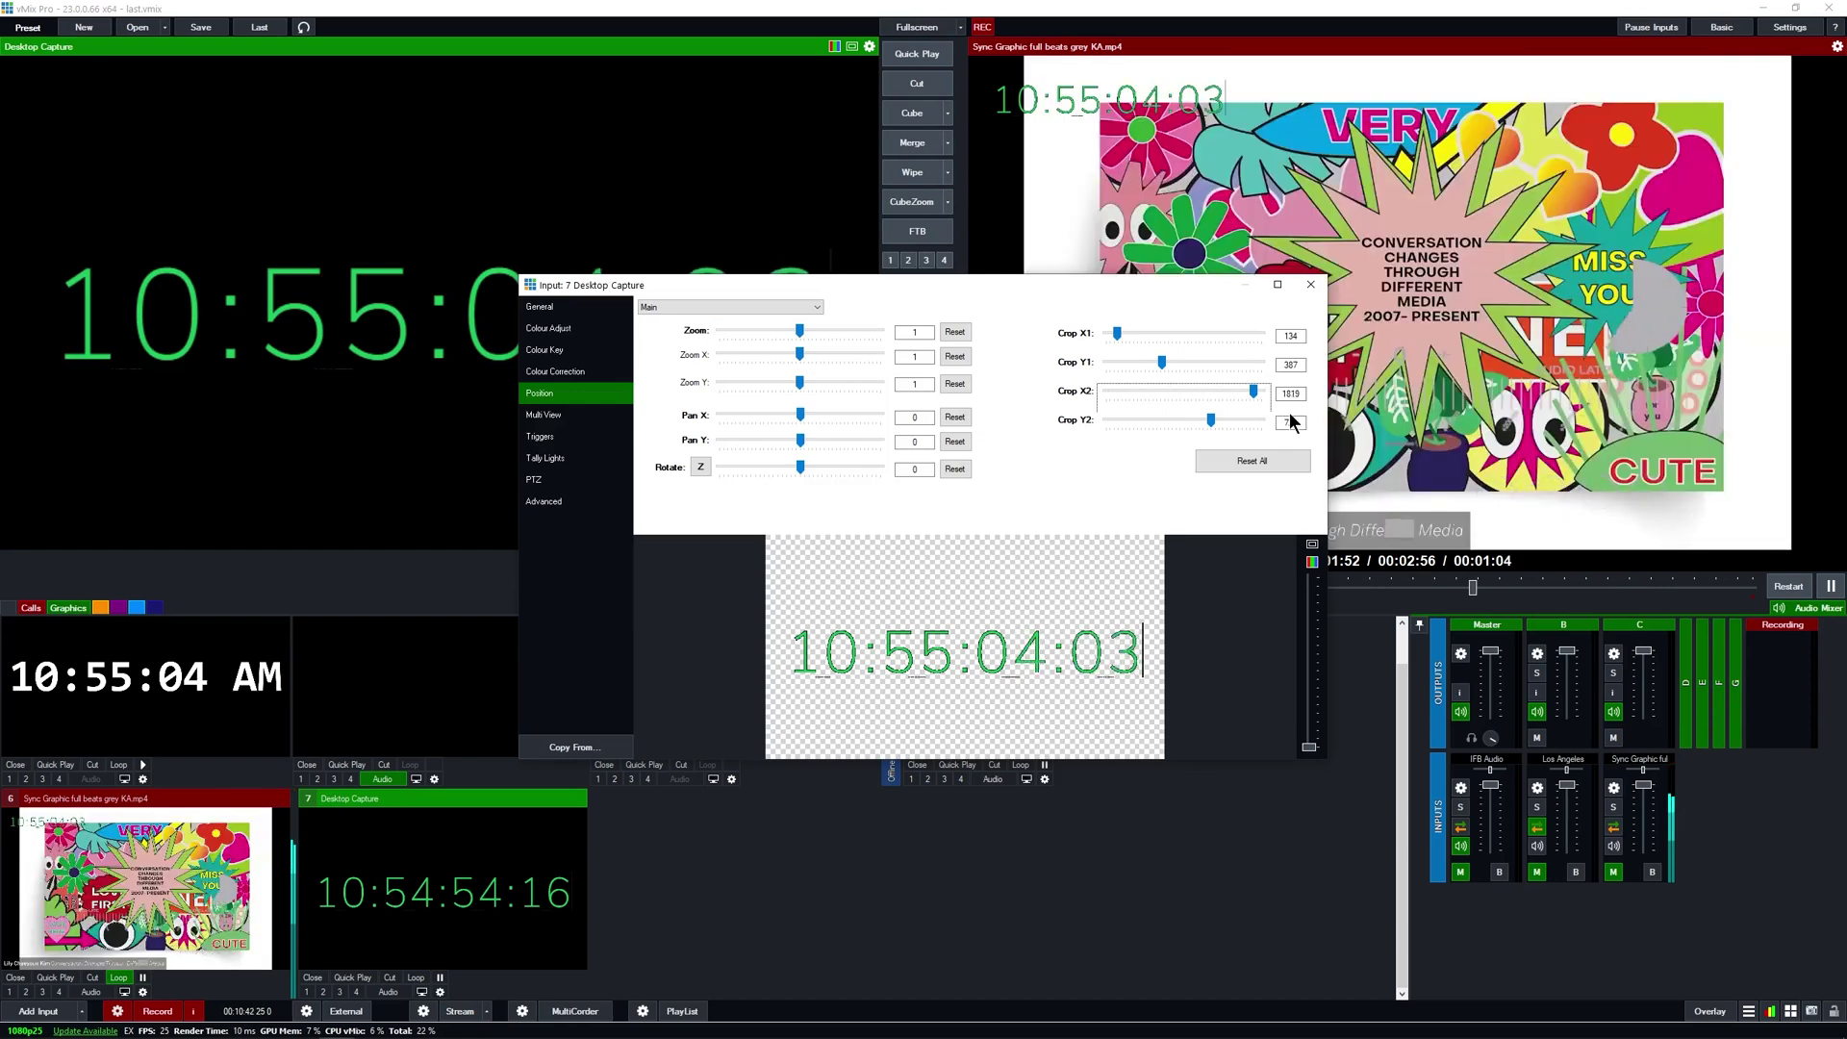
key(Left)
key(Left)
key(Left)
key(Left)
key(Left)
key(Left)
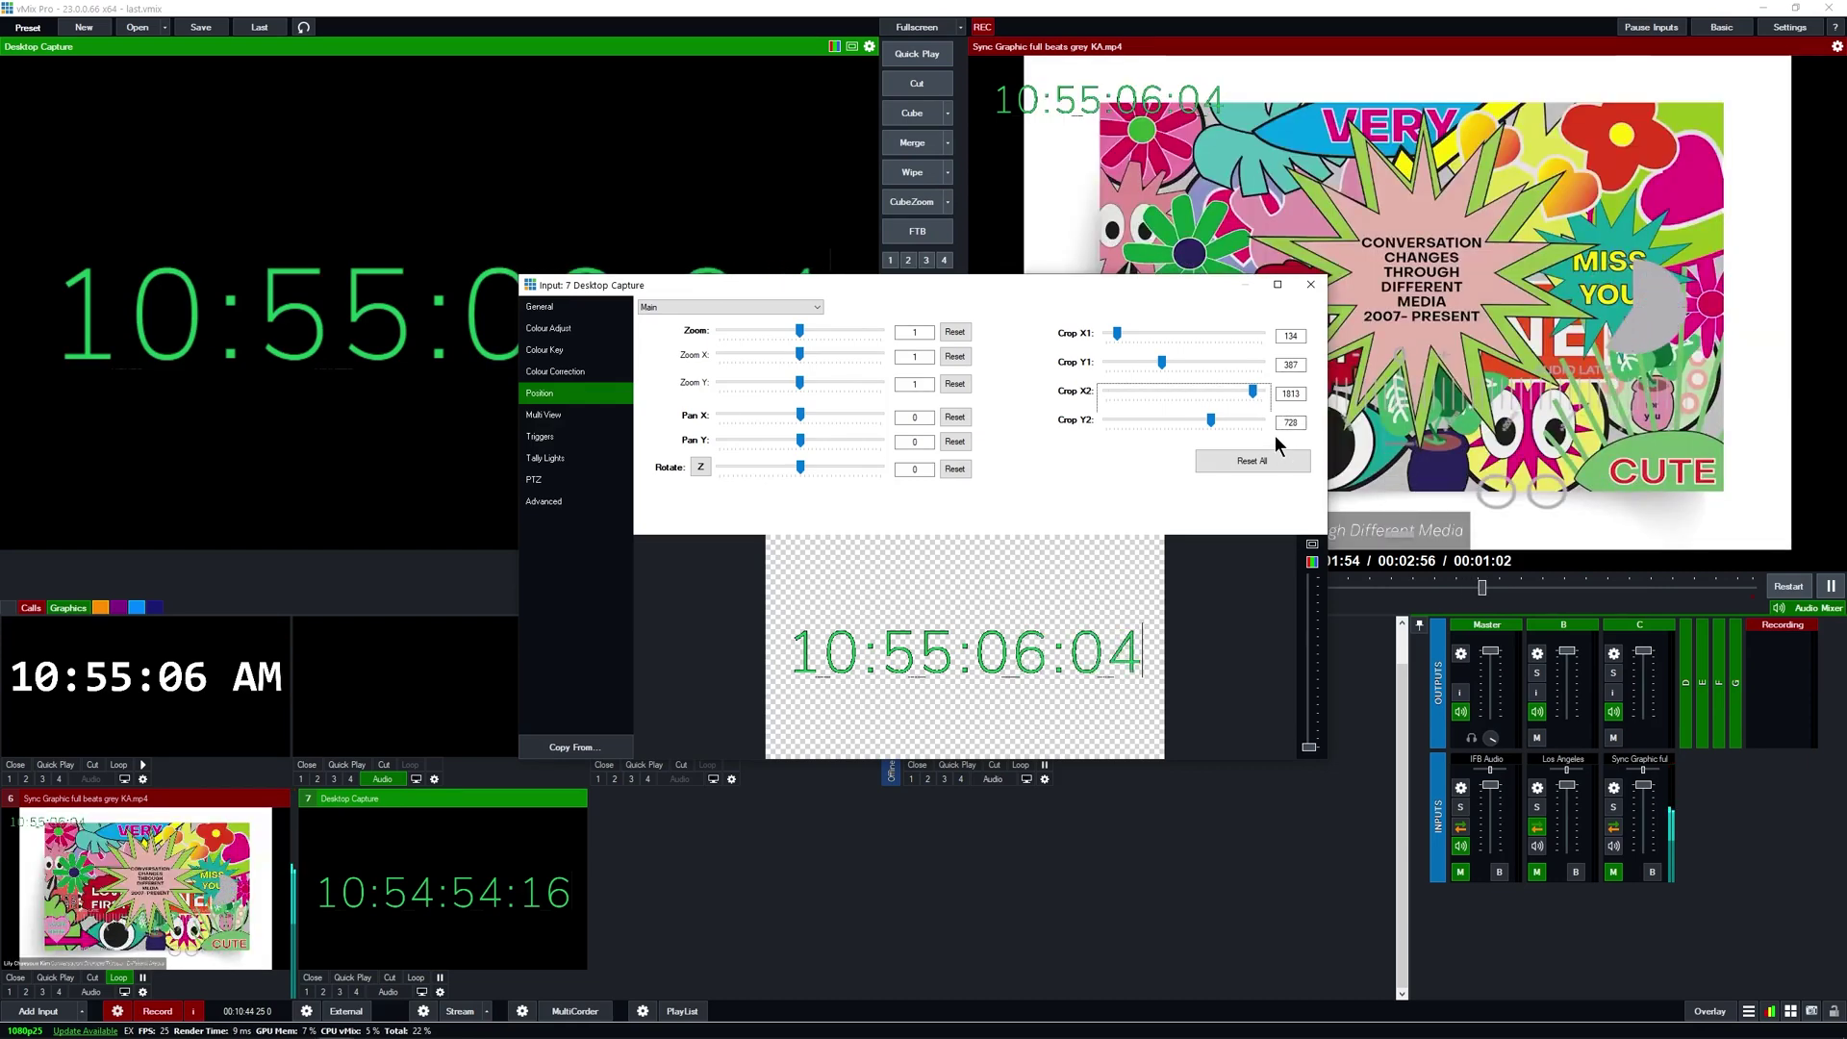
click(1212, 422)
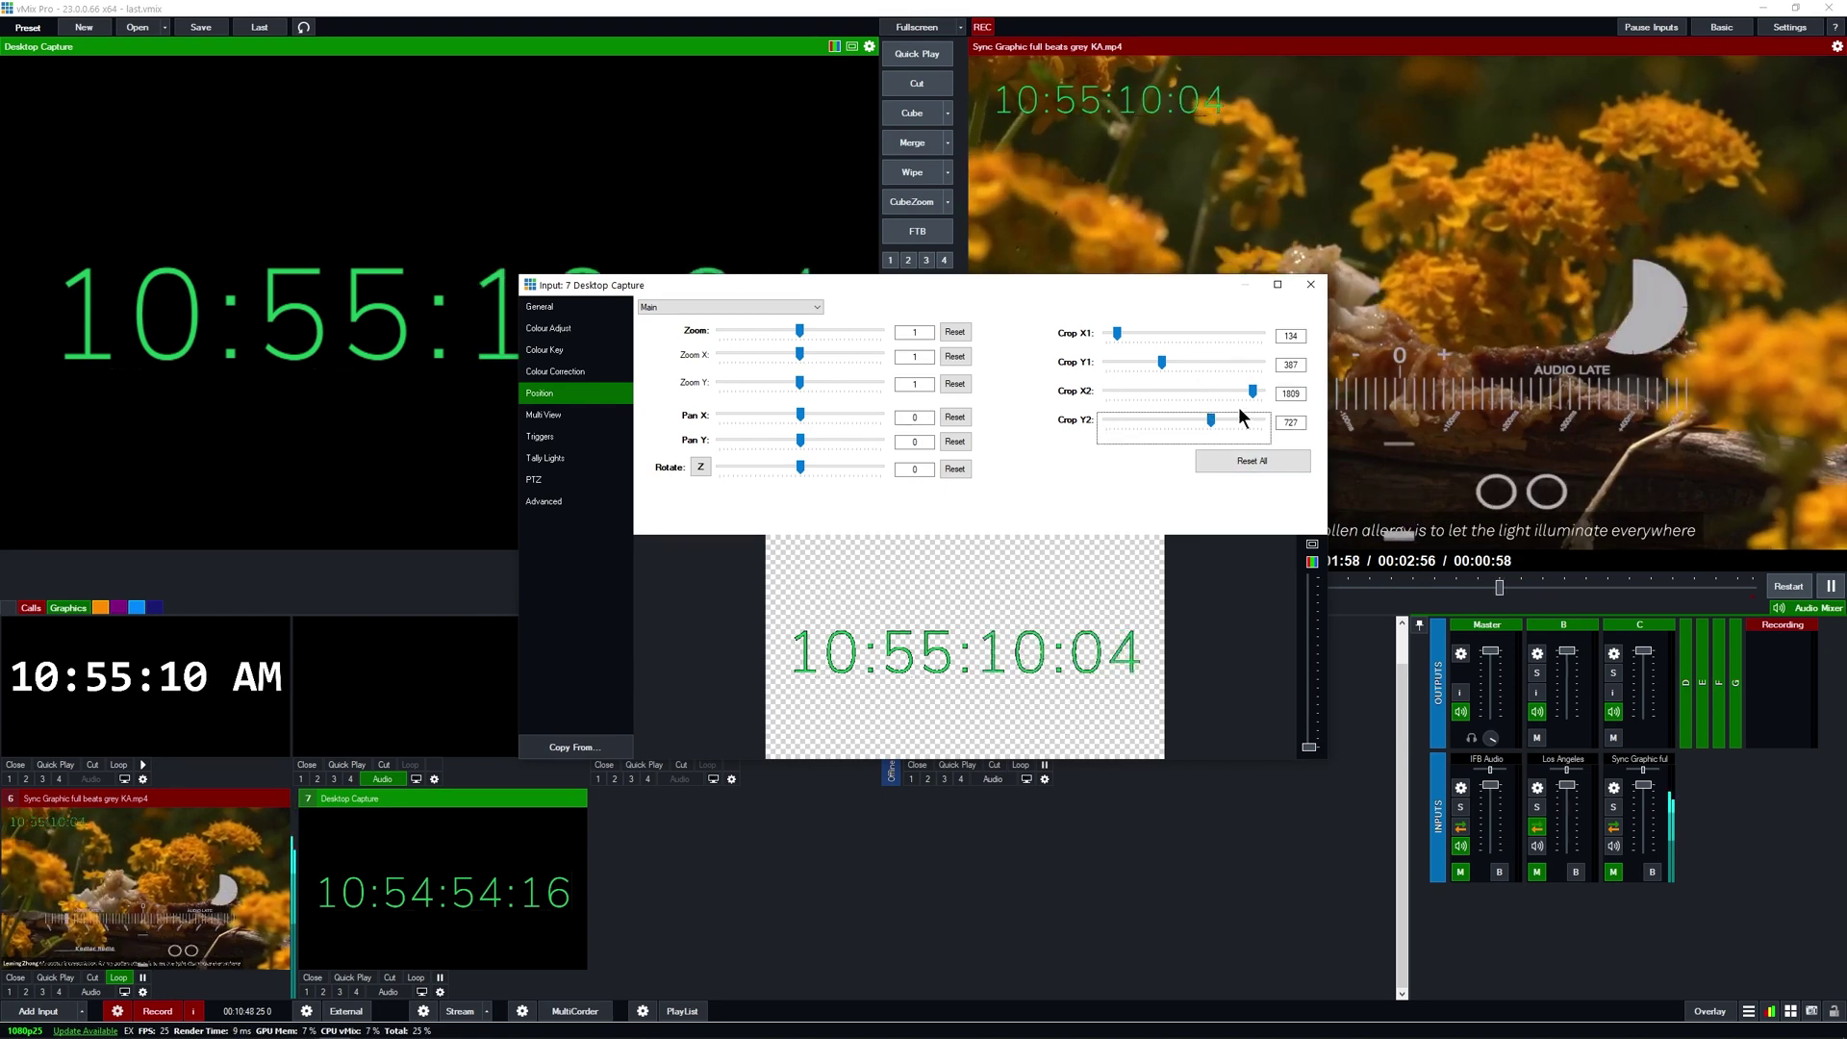
click(1308, 285)
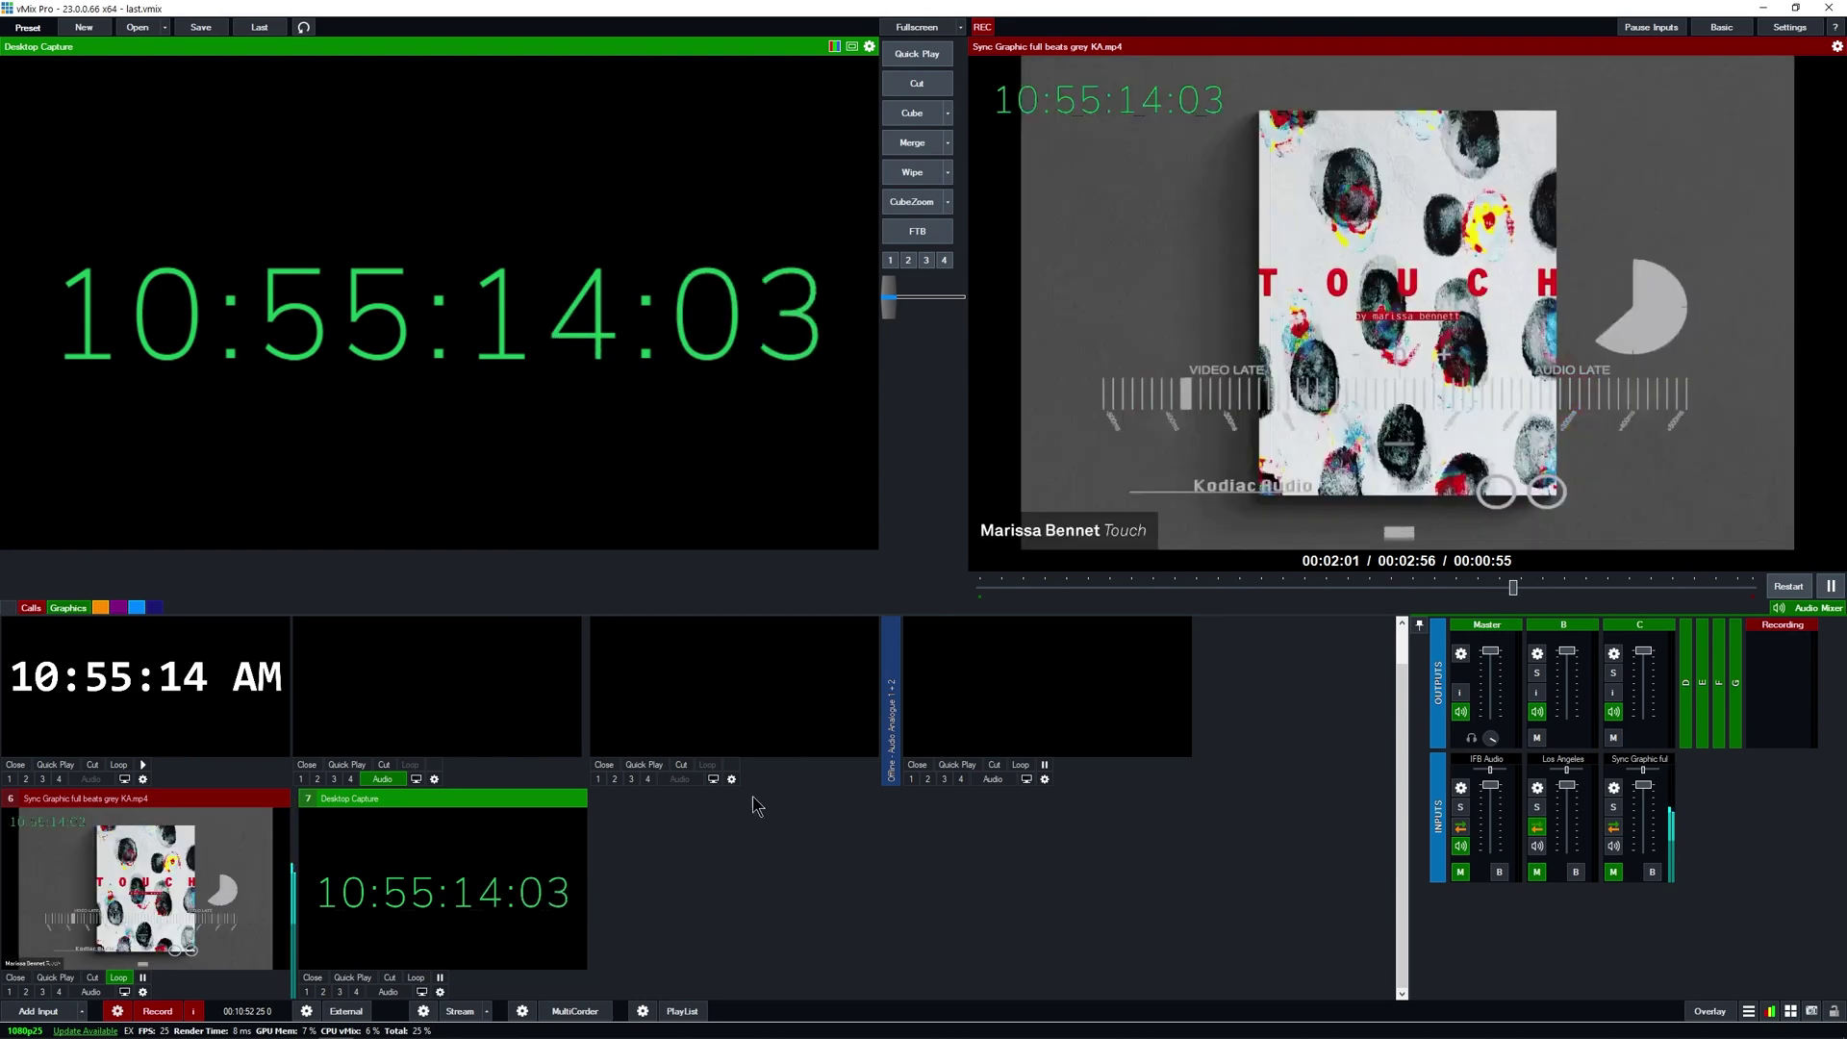
Step: Reopen input 7, set its bottom crop Y2 to 725, and close the settings
double_click(539, 920)
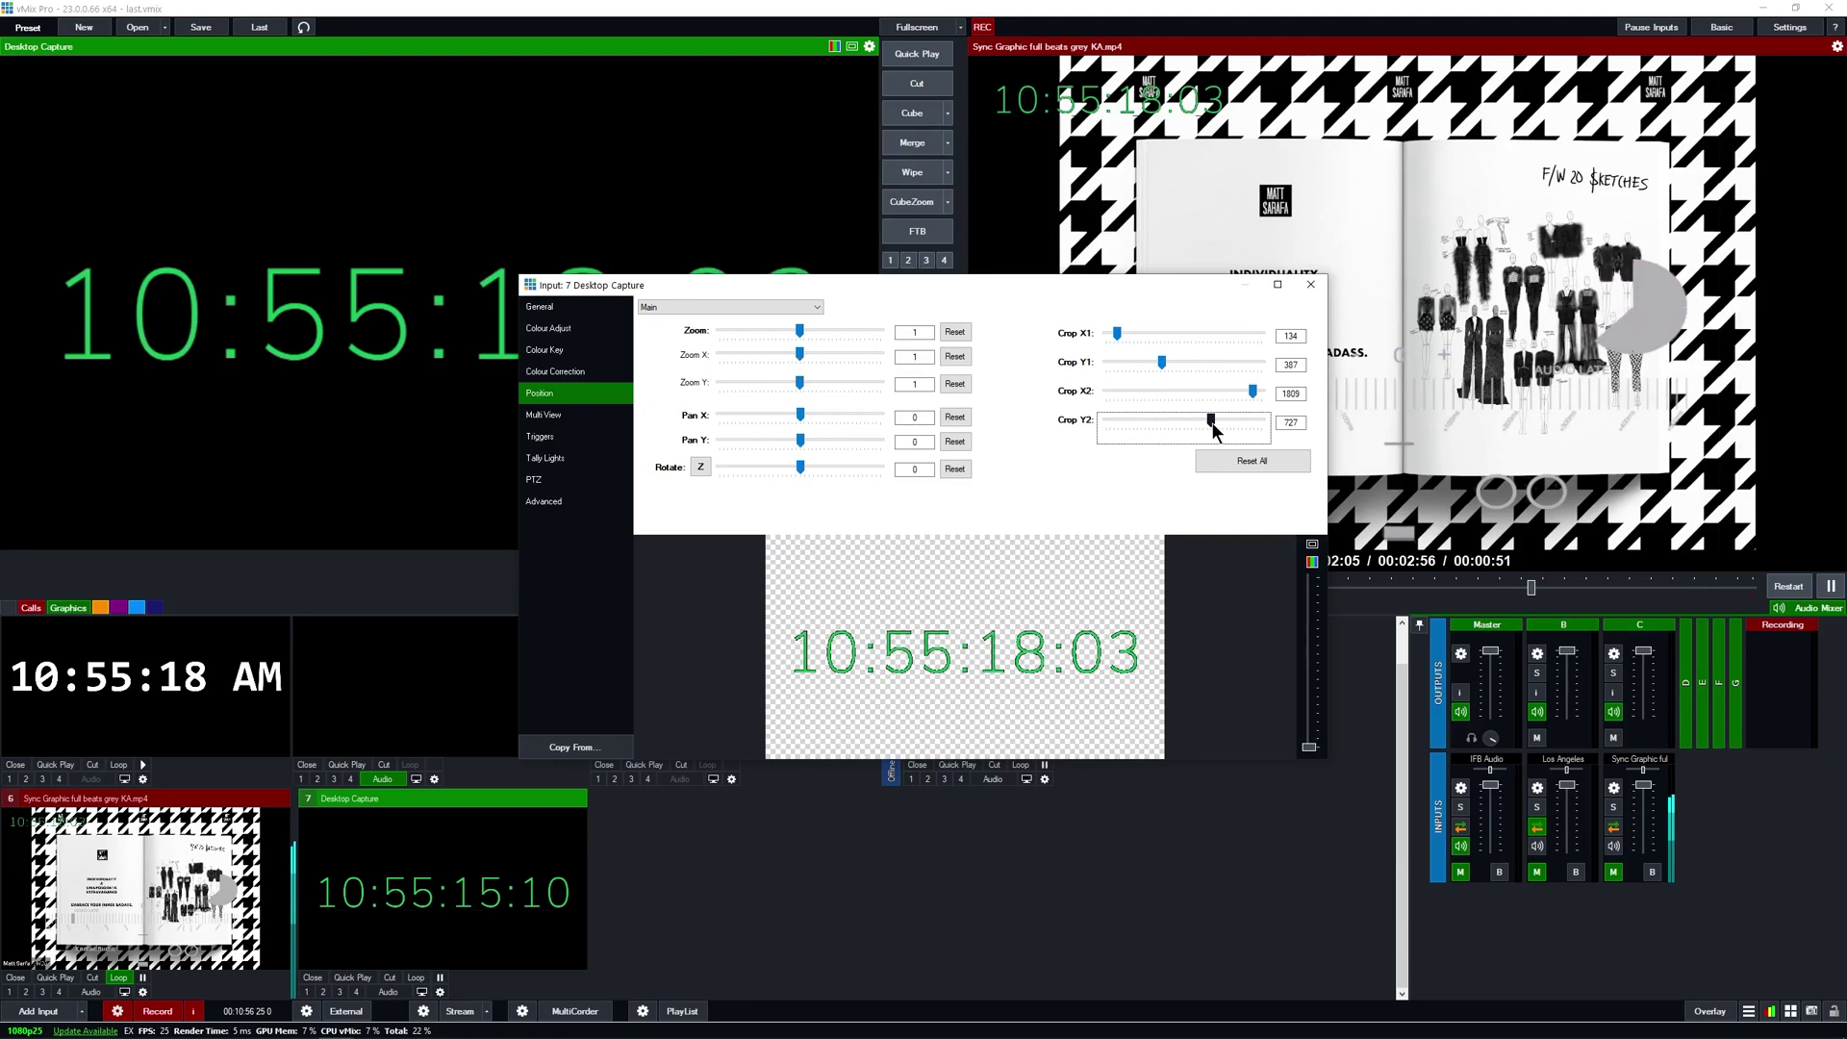
drag(1216, 430, 1214, 430)
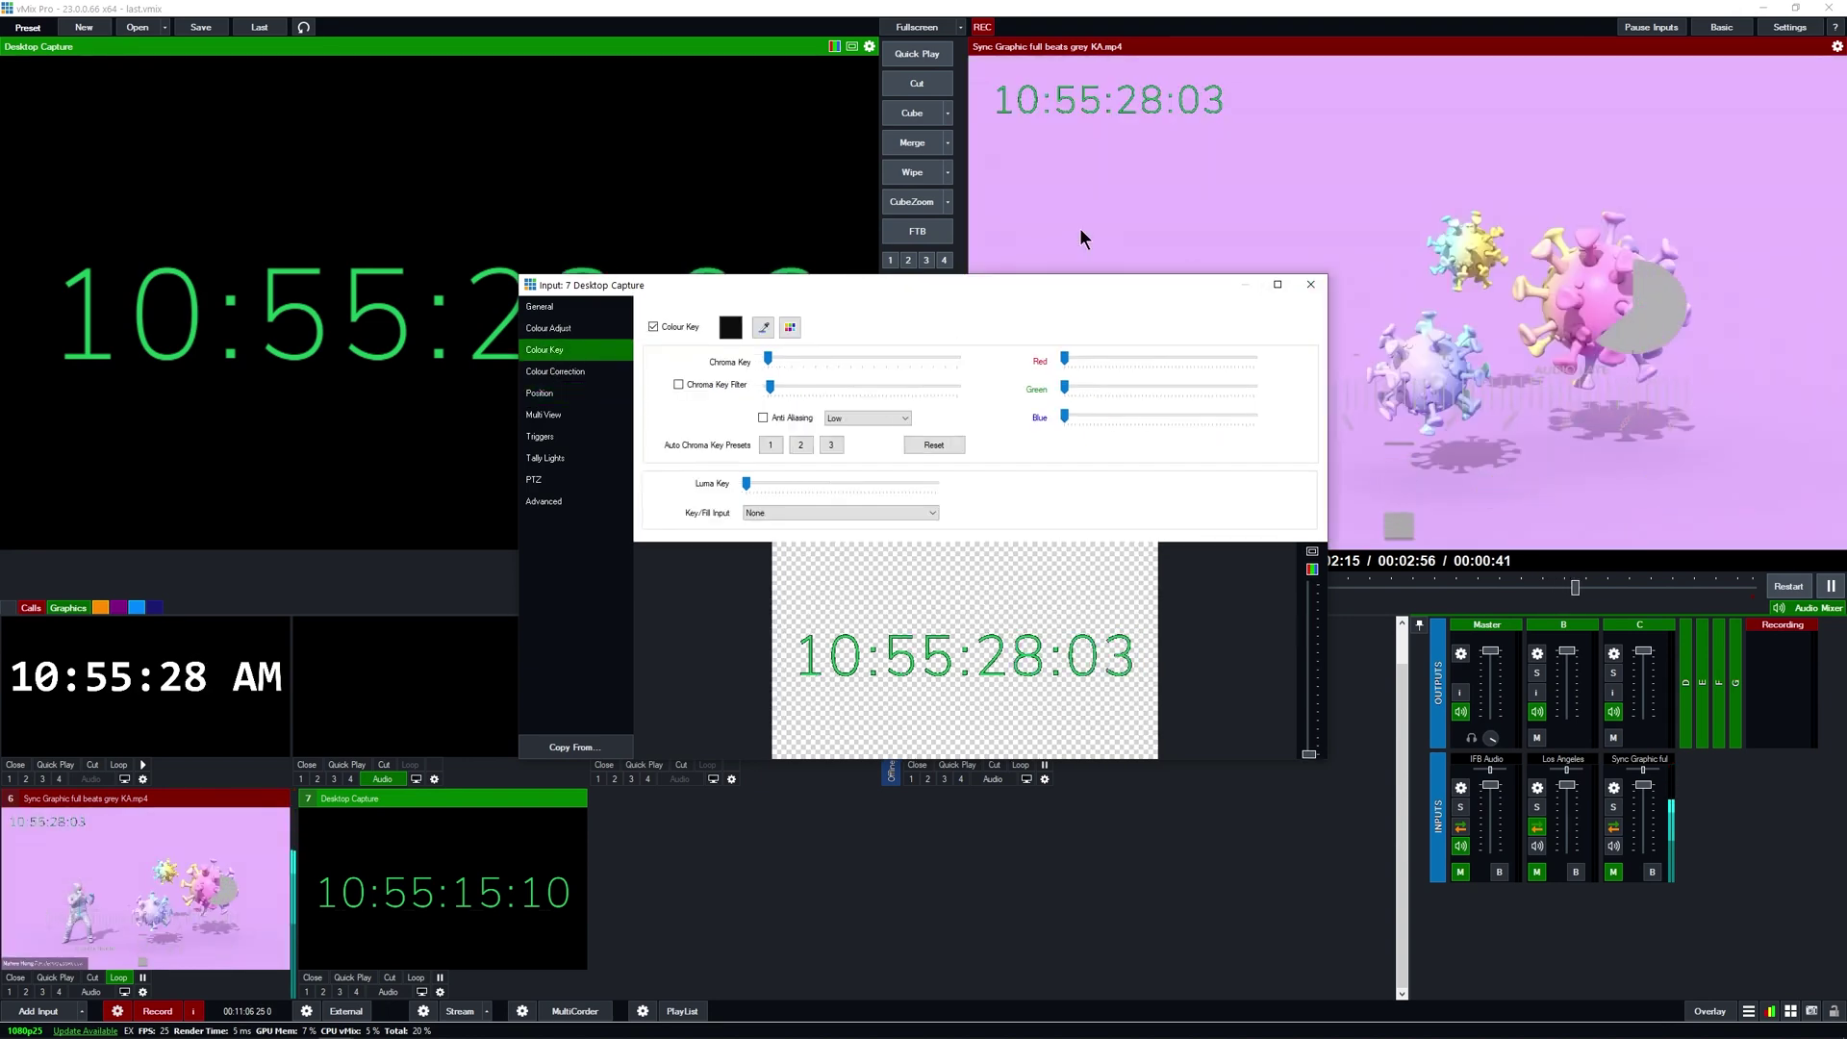
click(1311, 284)
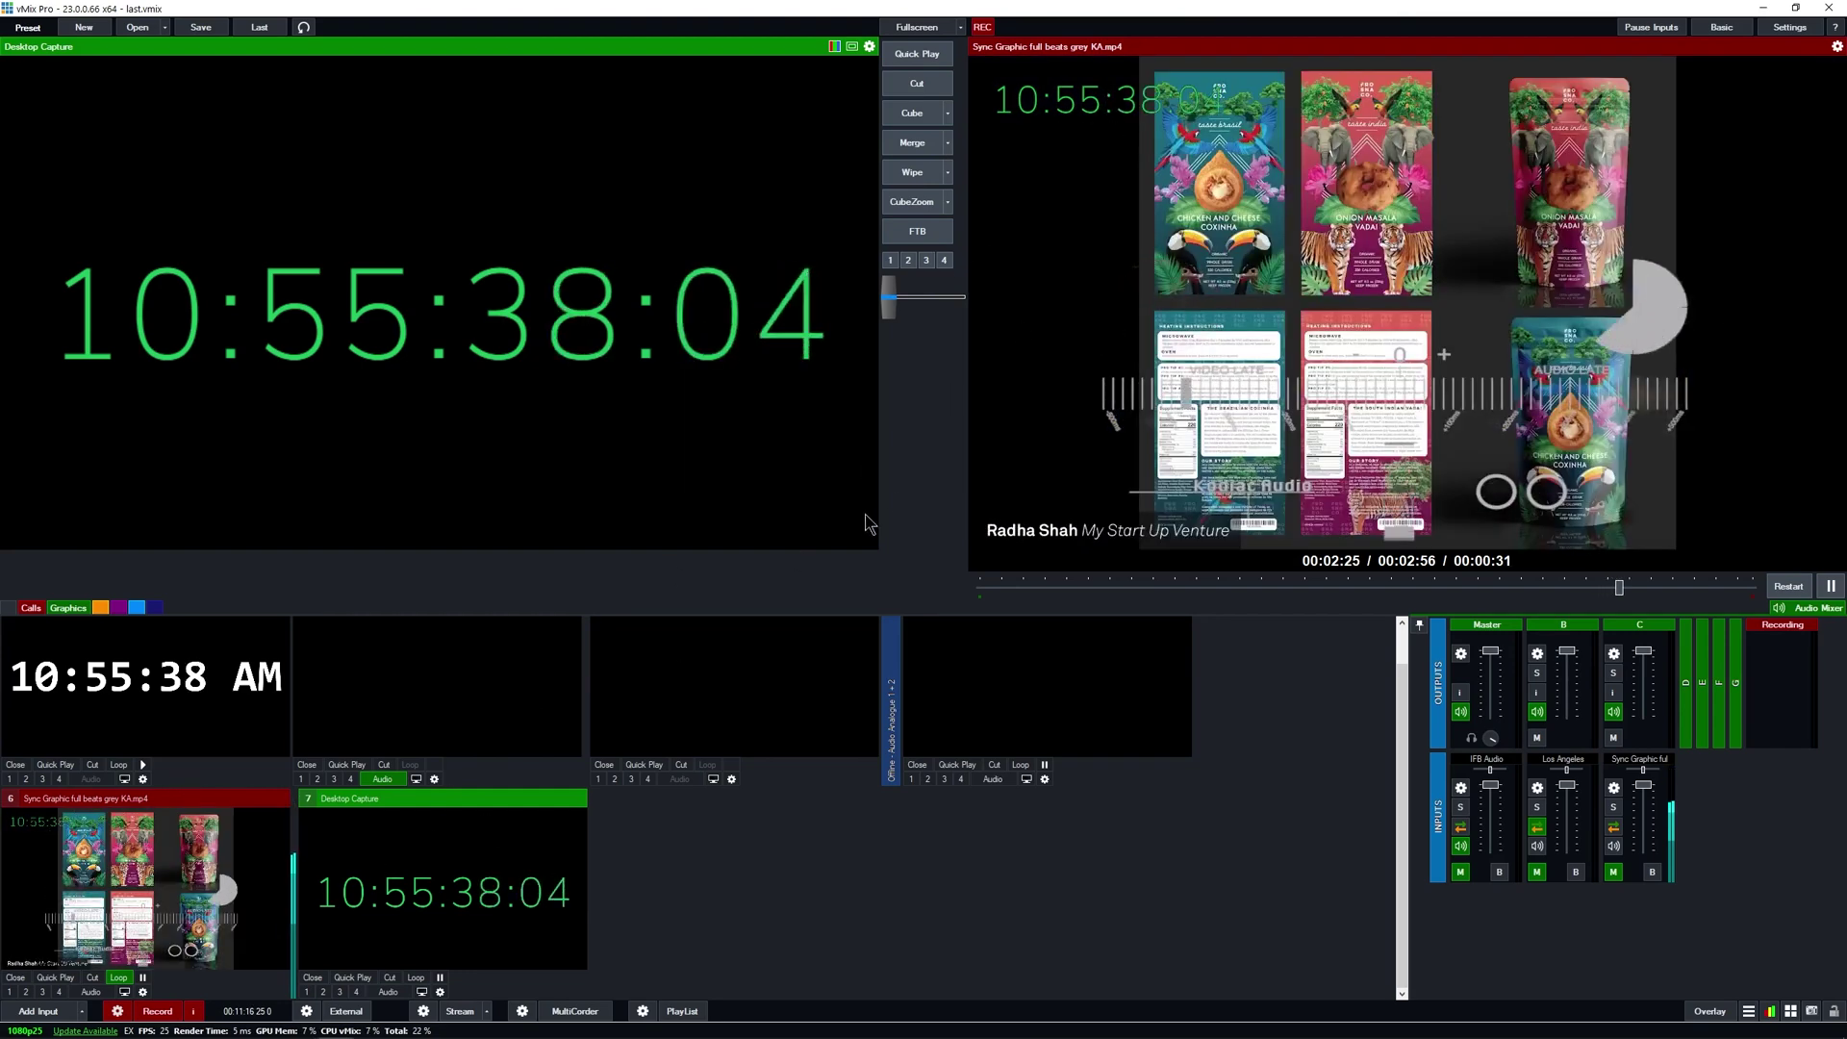
Step: Open the Sync Graphic input 6 Position settings, keeping the main picture's pan at 0
click(124, 892)
right_click(123, 891)
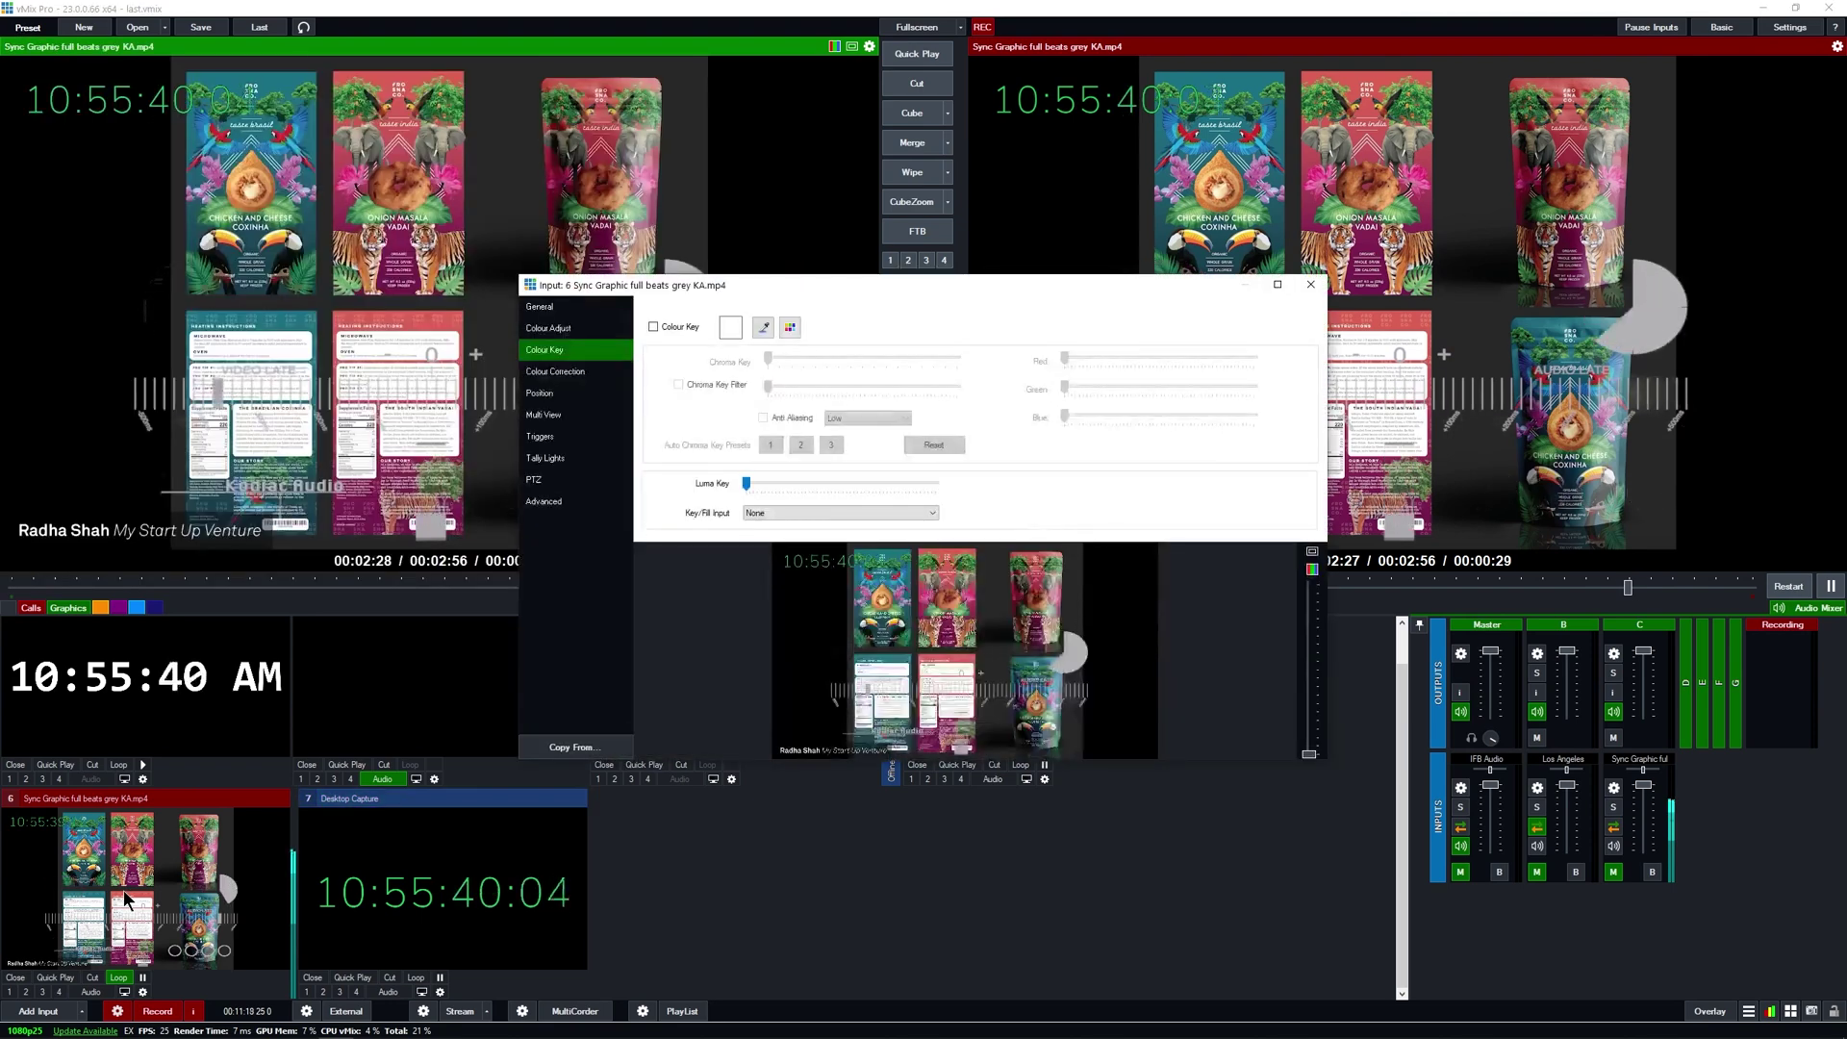
click(545, 414)
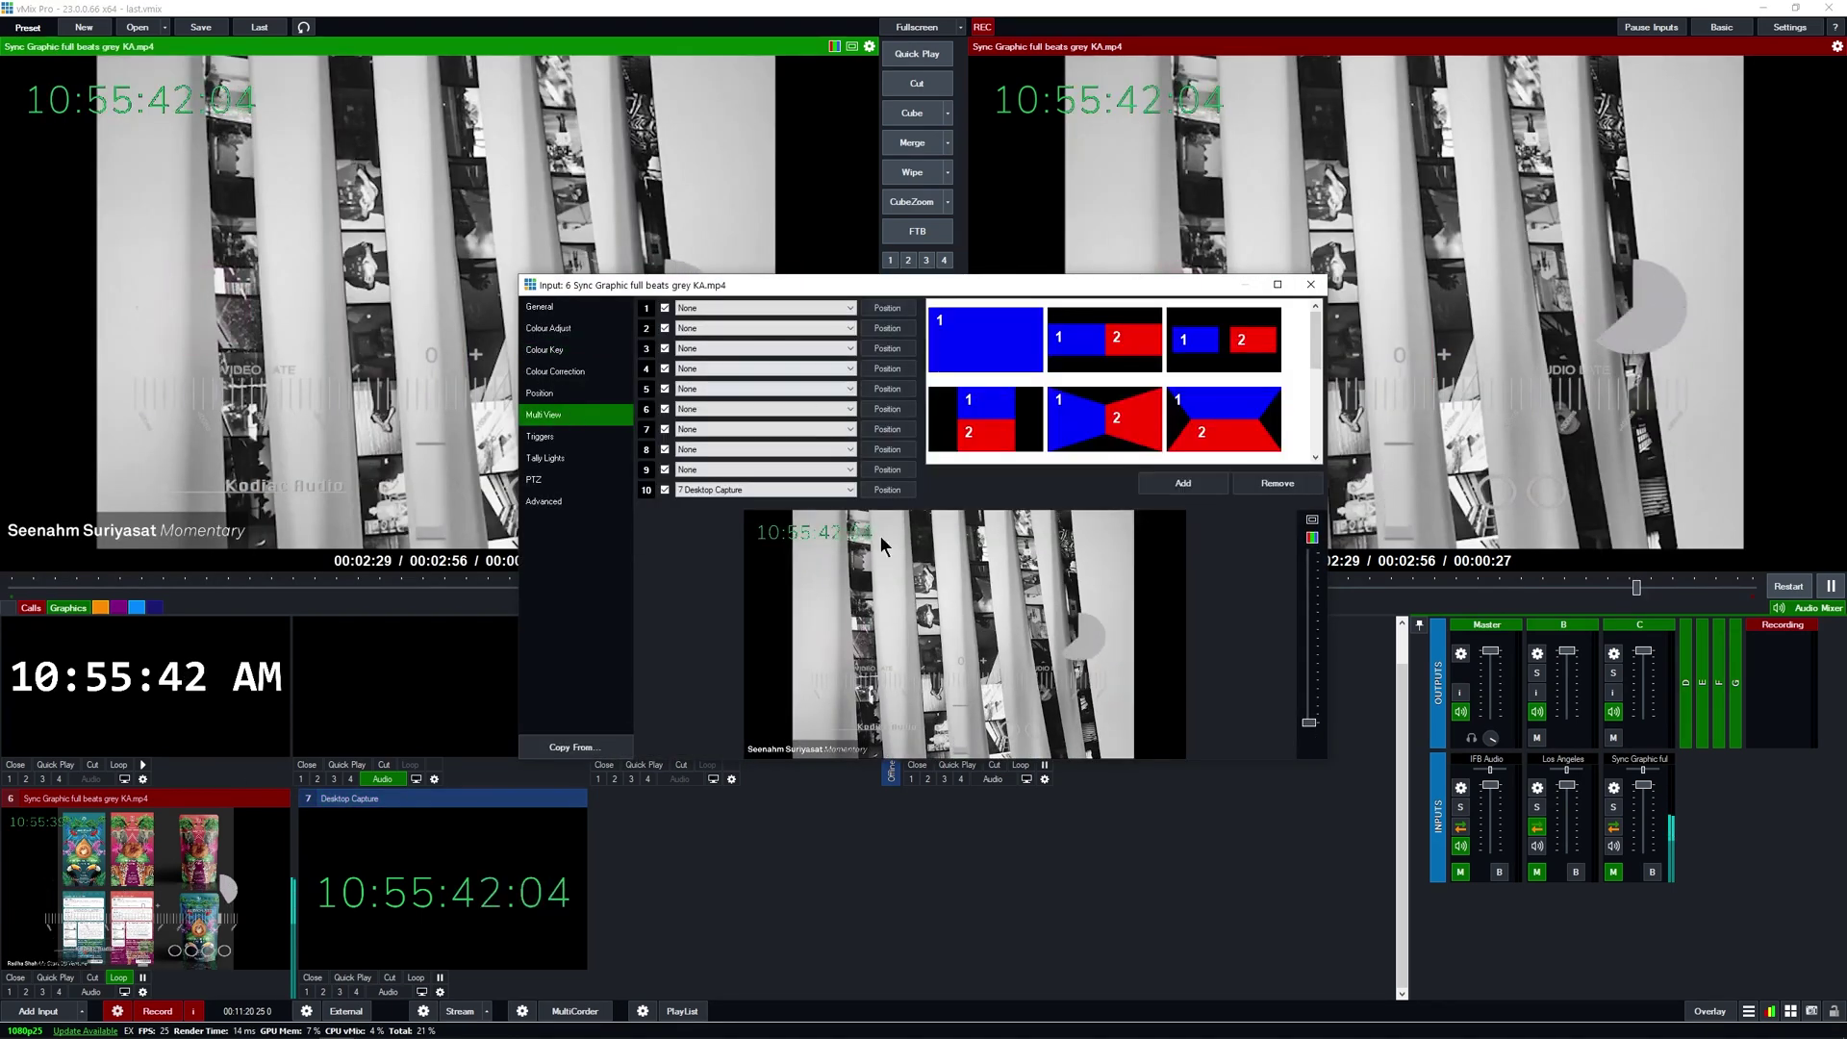
click(606, 393)
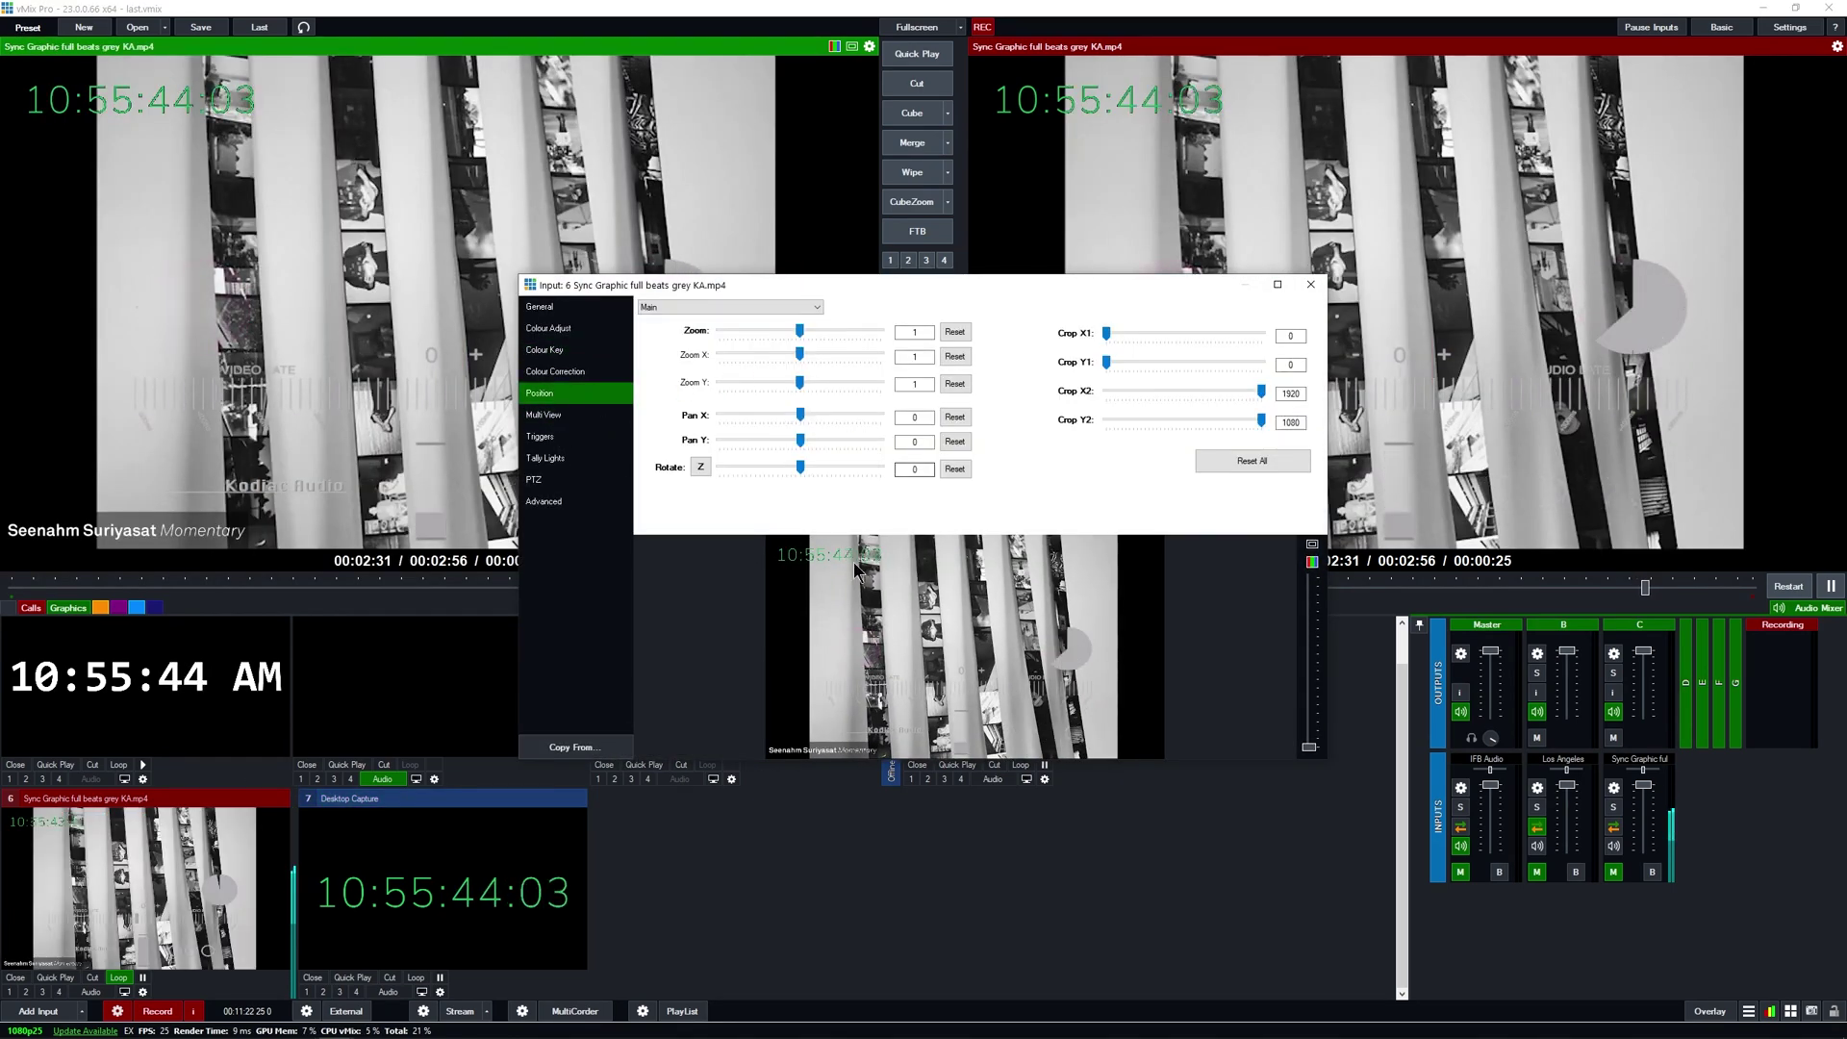
drag(854, 569, 837, 552)
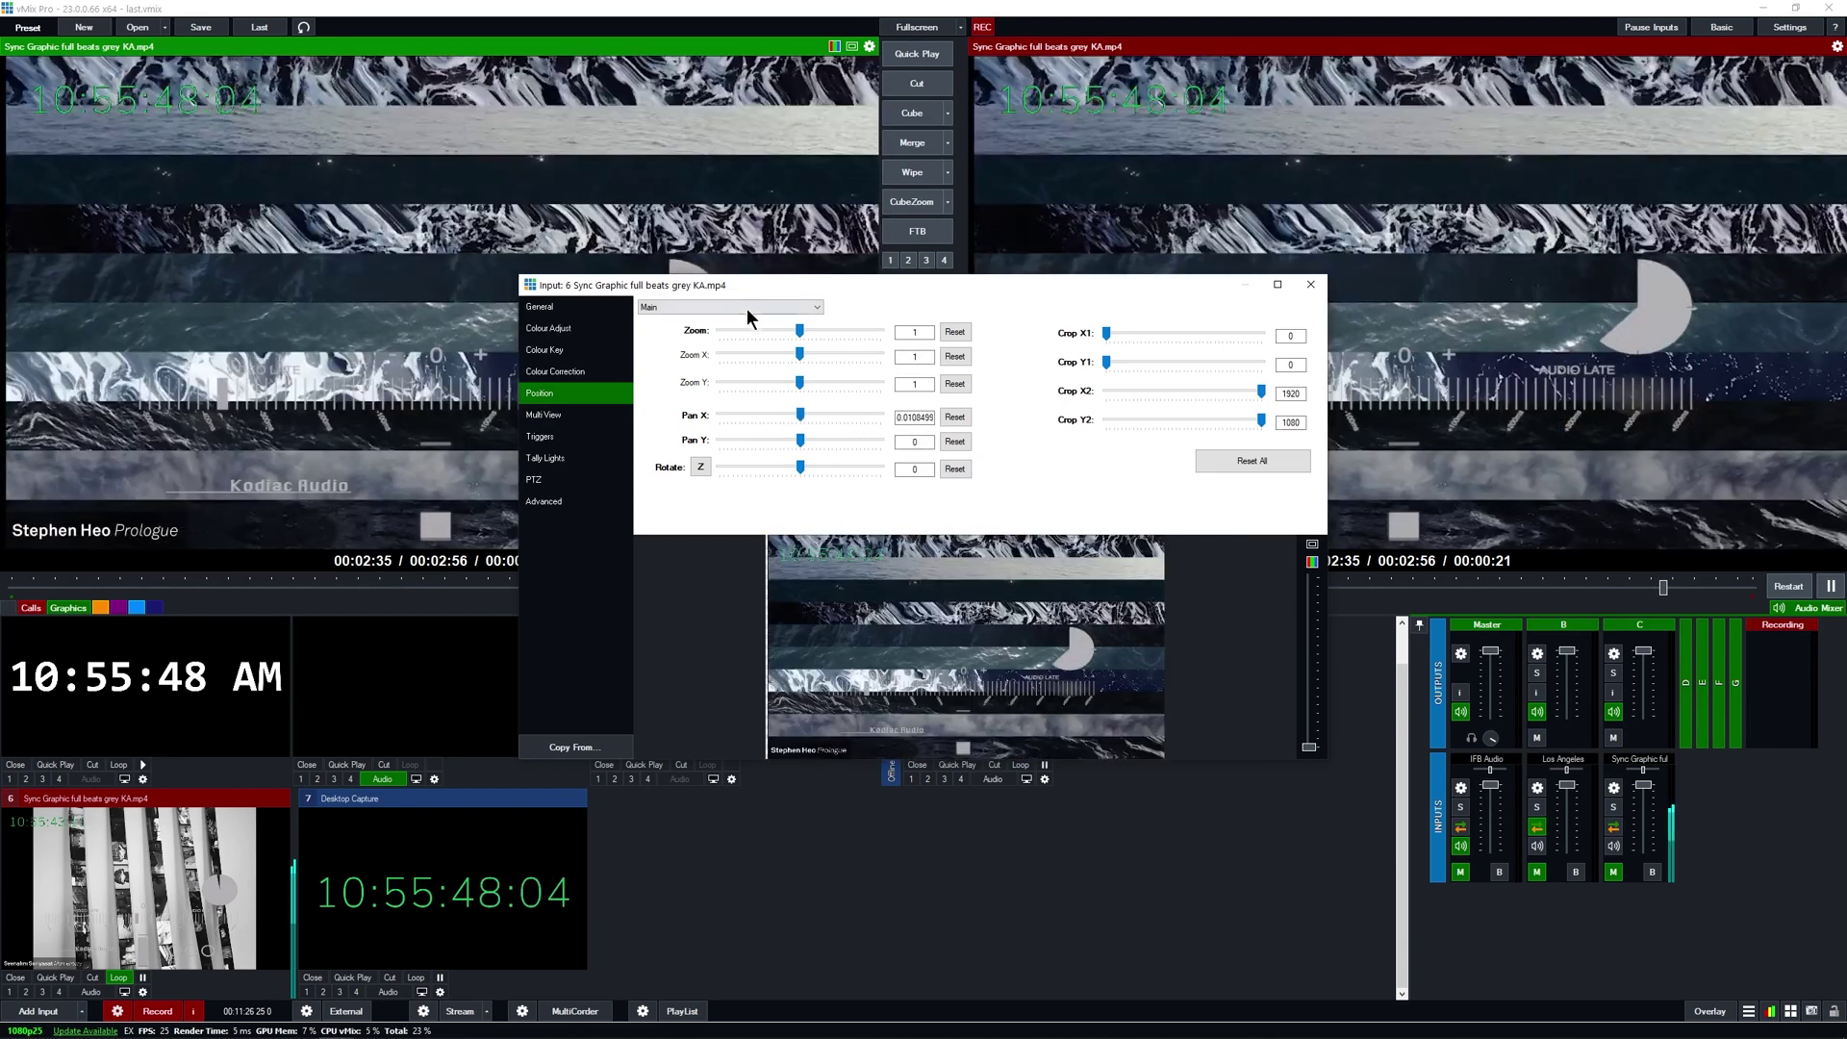
click(956, 419)
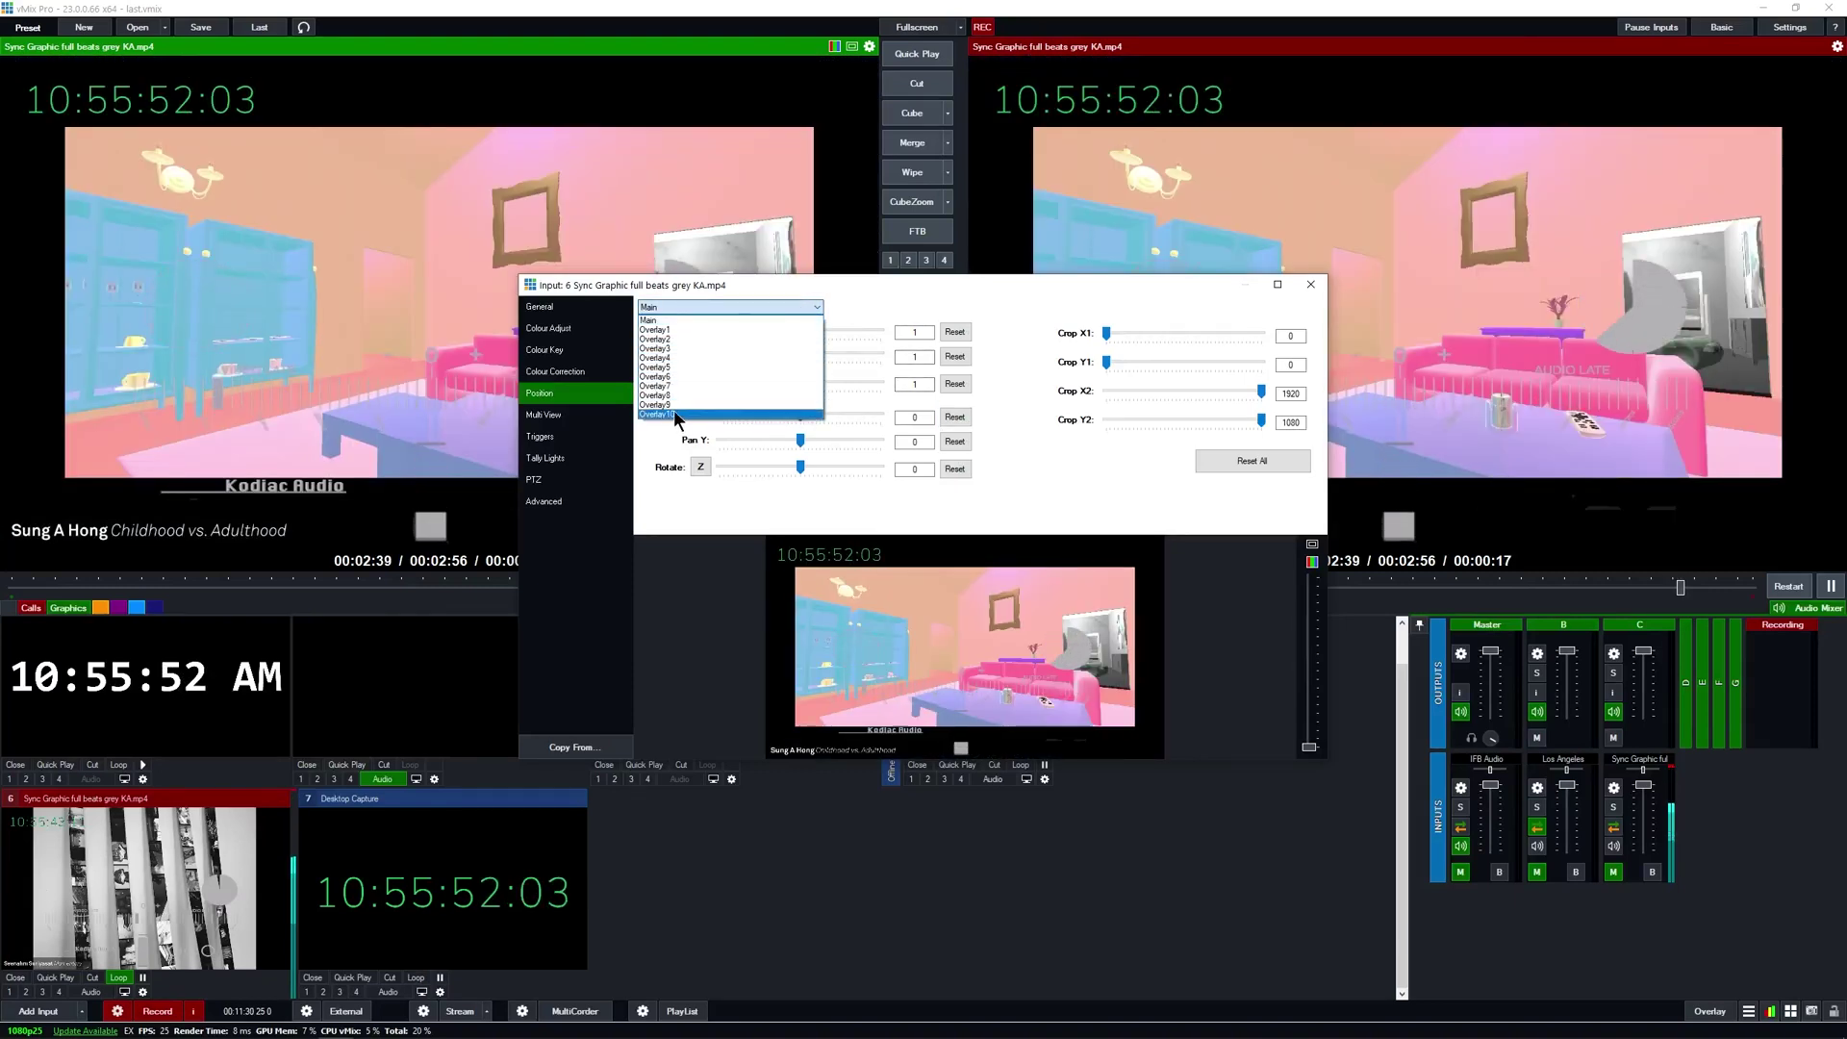
Step: Drag the Overlay10 timecode layer to the bottom-right corner of the sync video
click(674, 413)
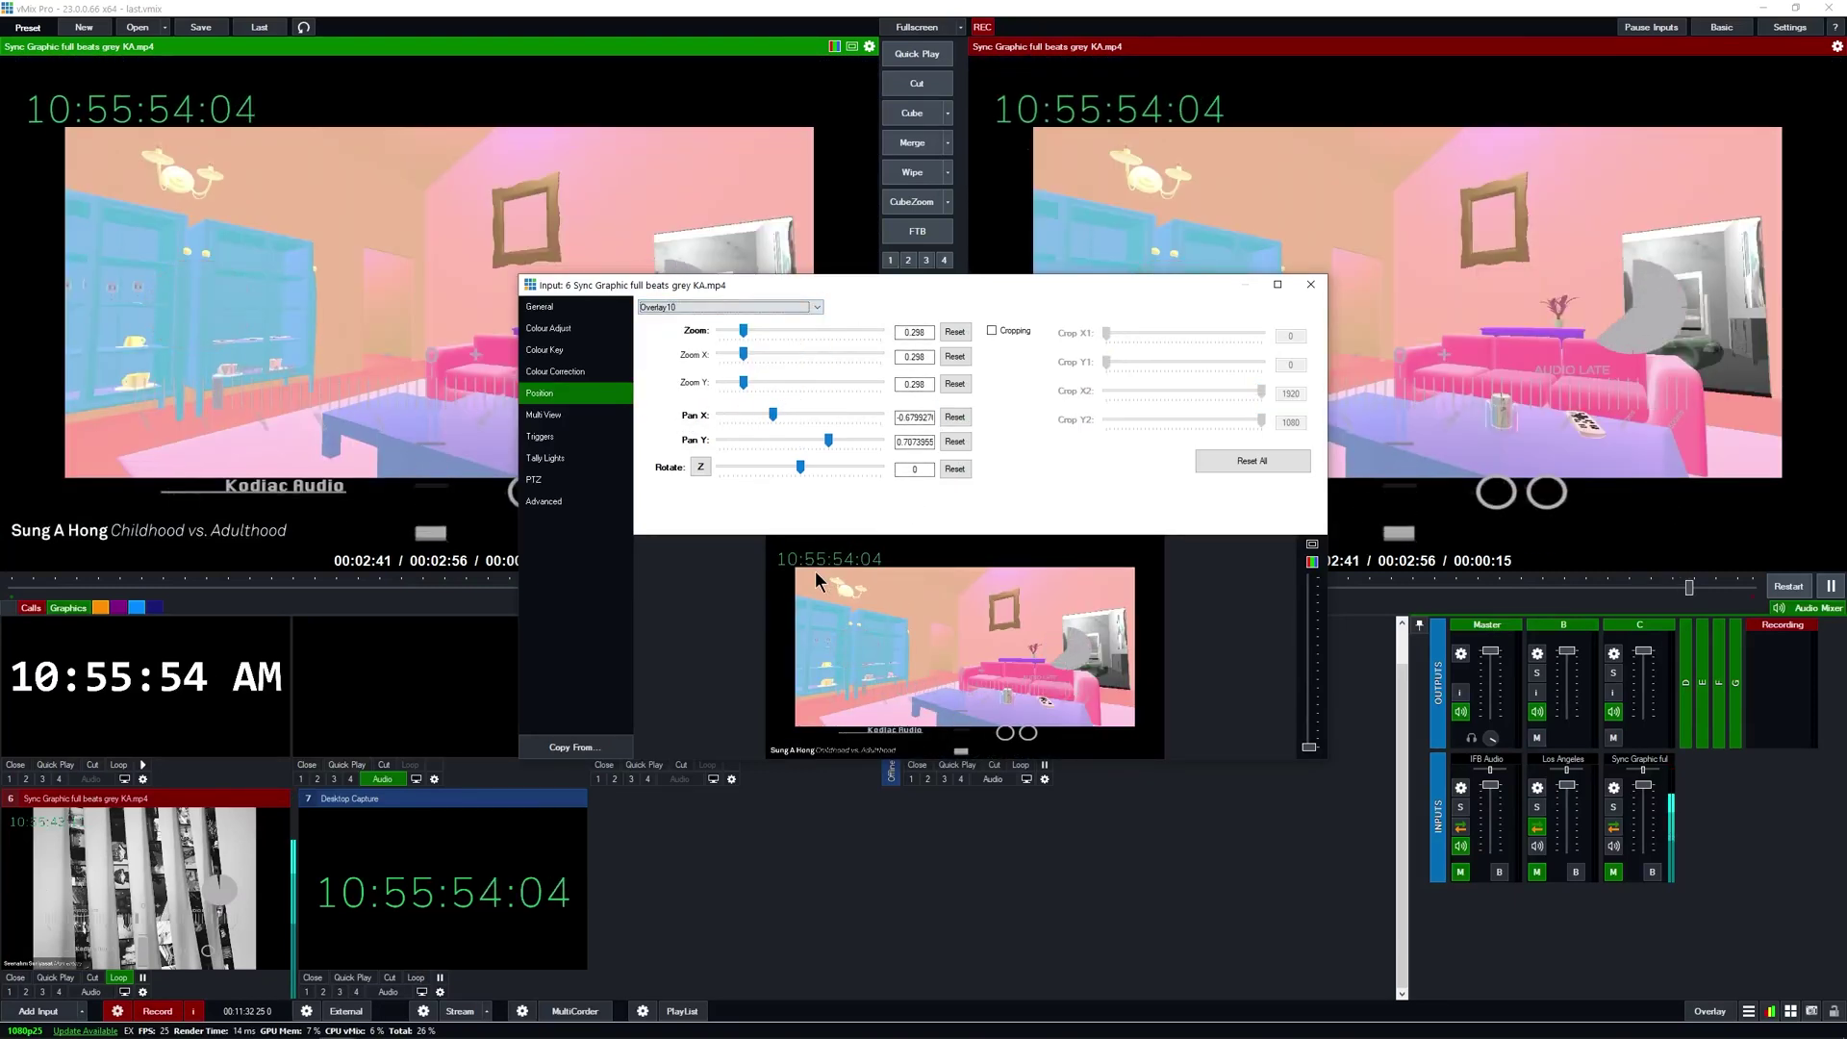
drag(816, 577, 1097, 755)
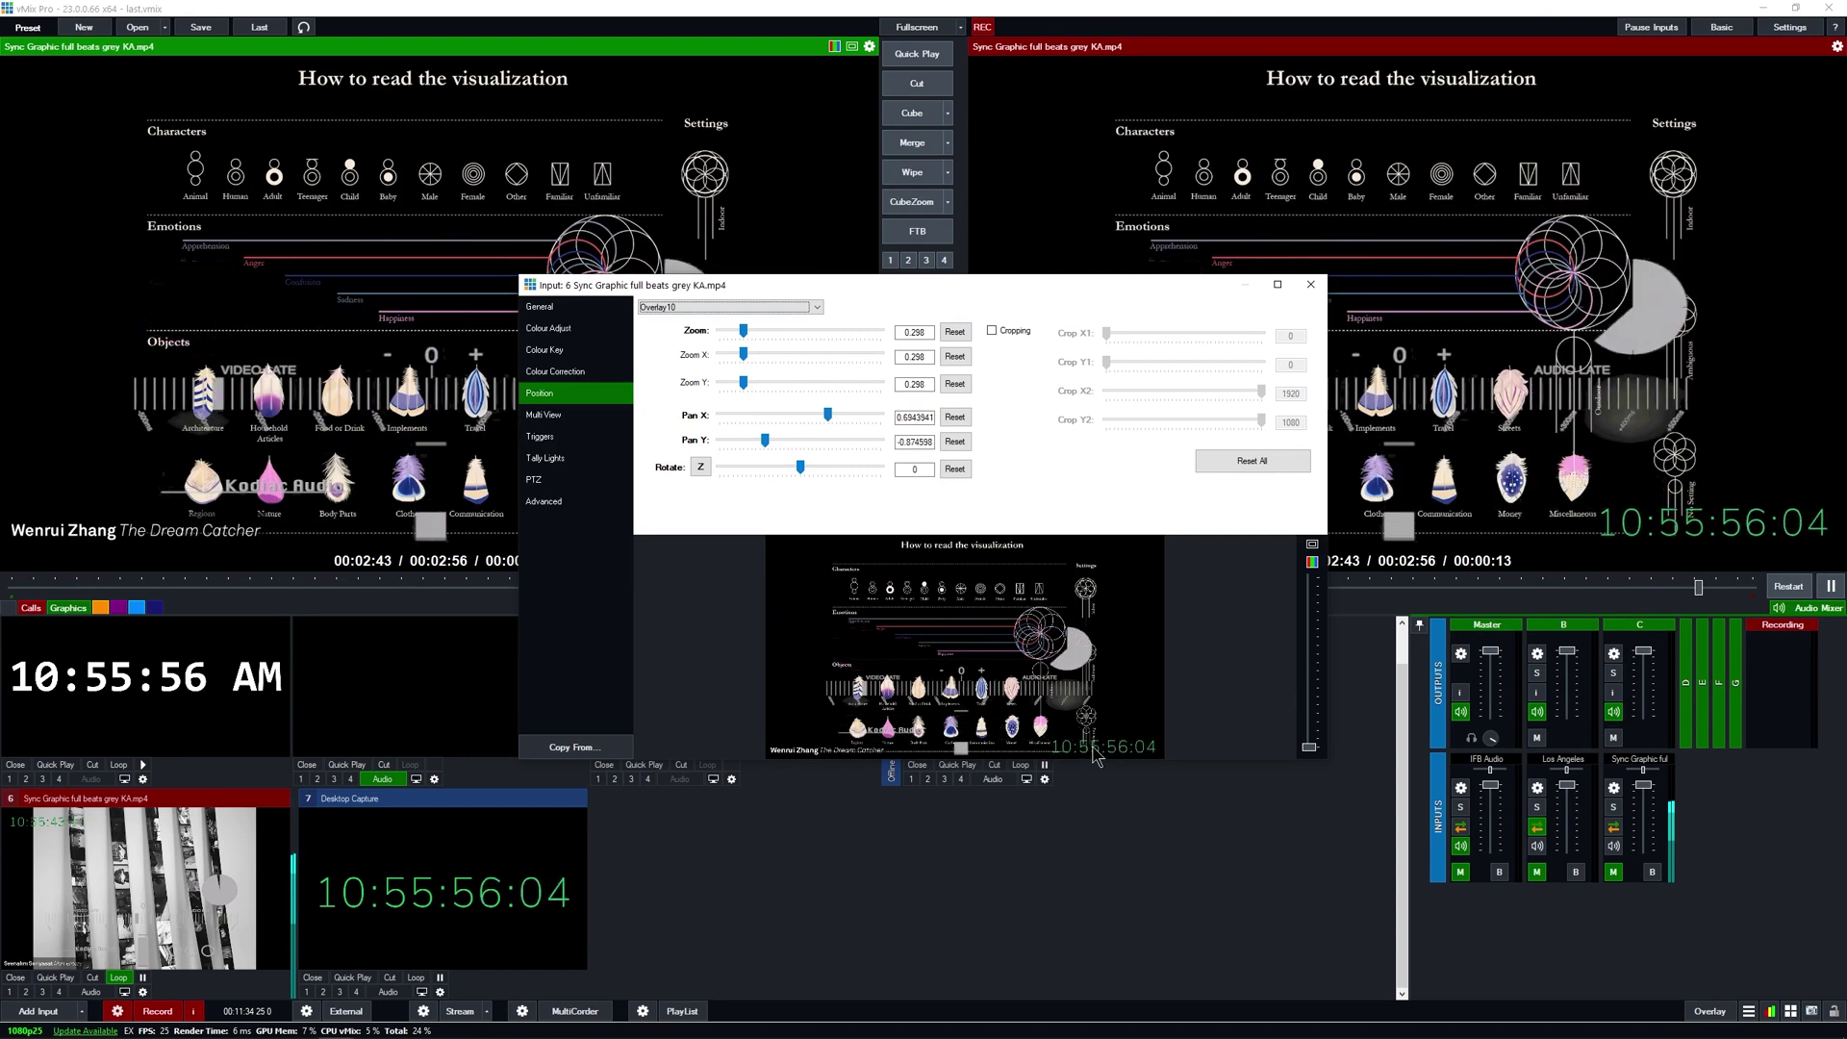
click(1310, 284)
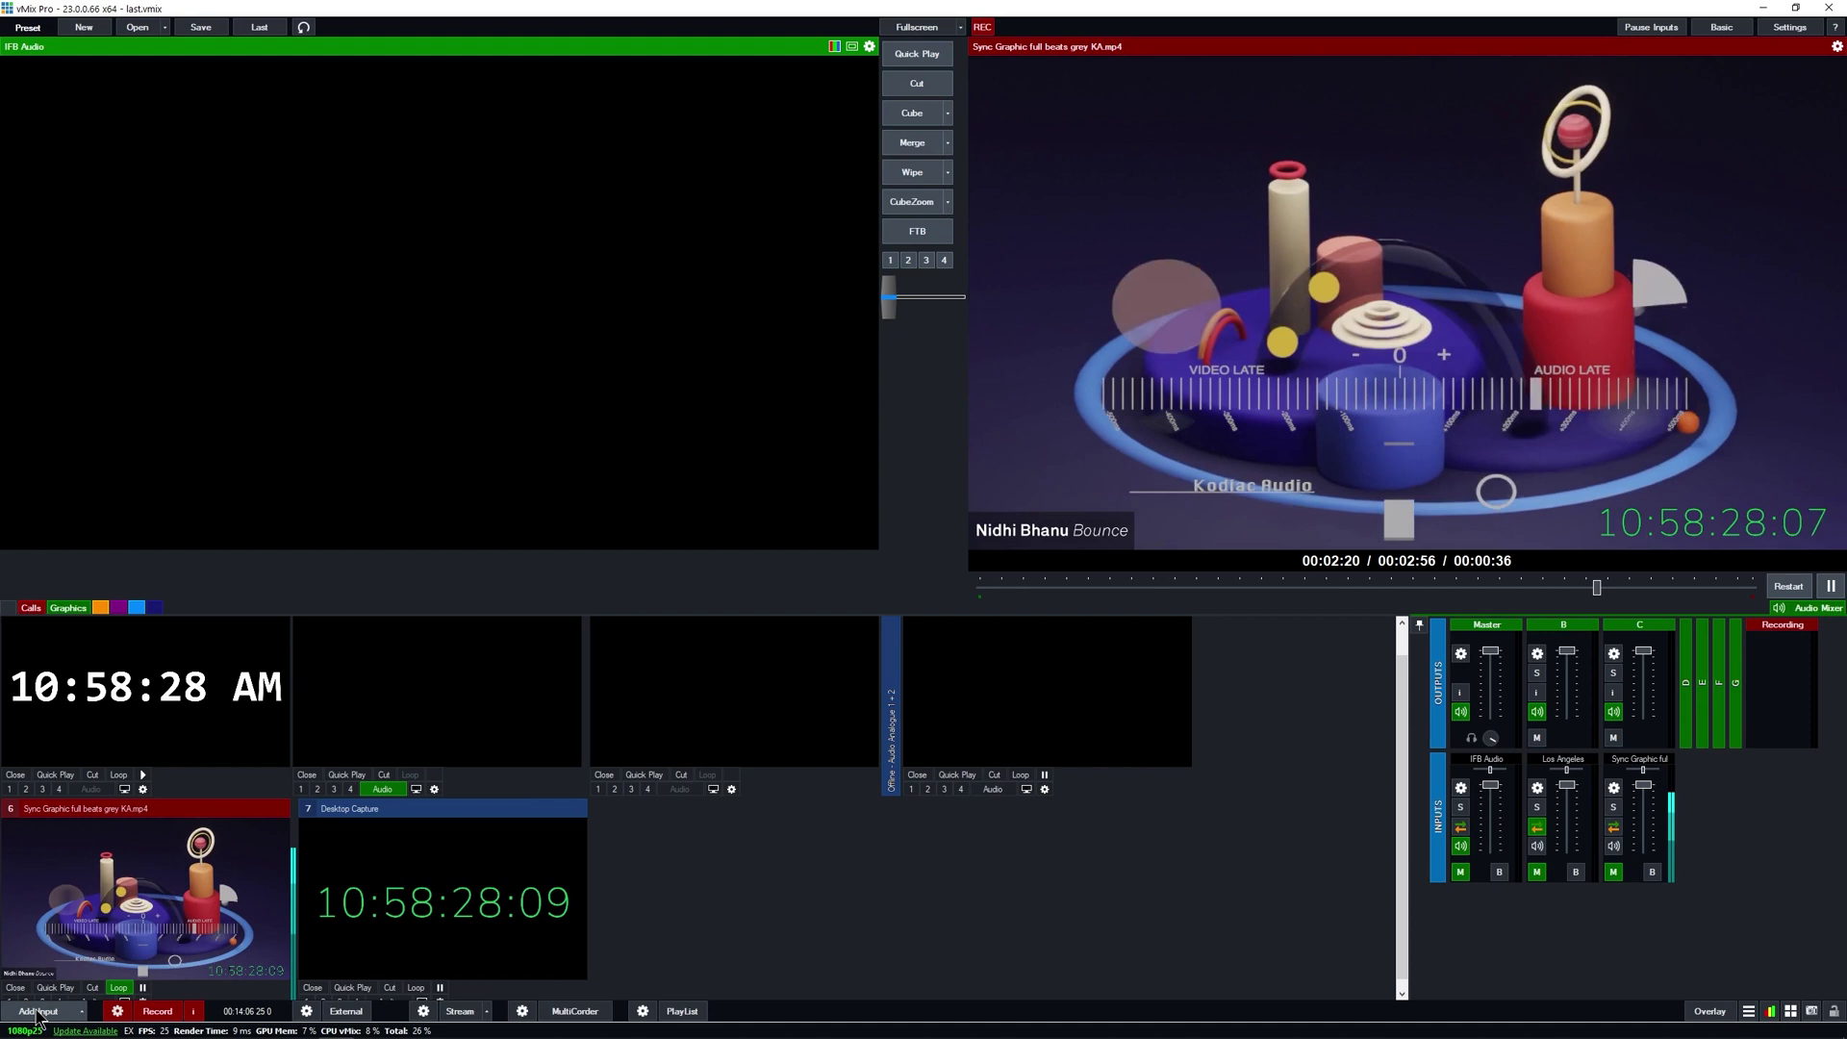
Step: Add the NDI source 'vMix - Output 1' from KODIAC-PC as new input 8
click(38, 1011)
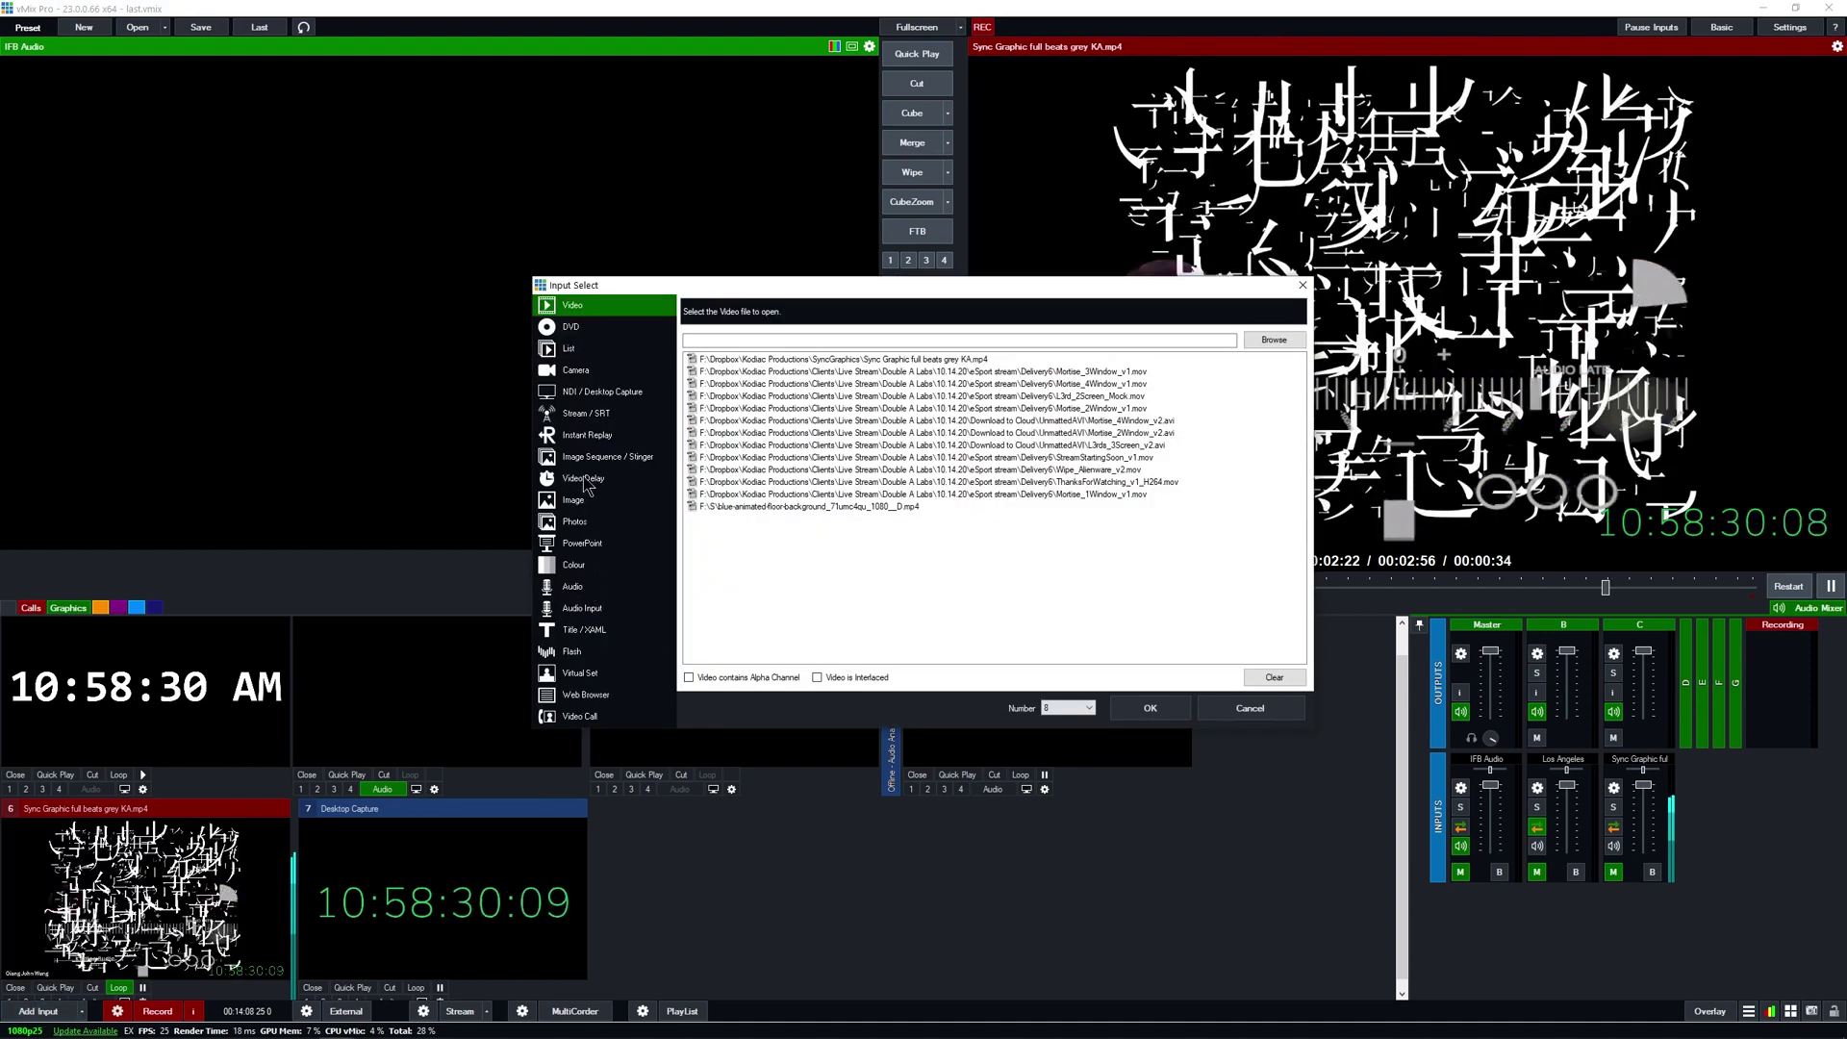
click(598, 393)
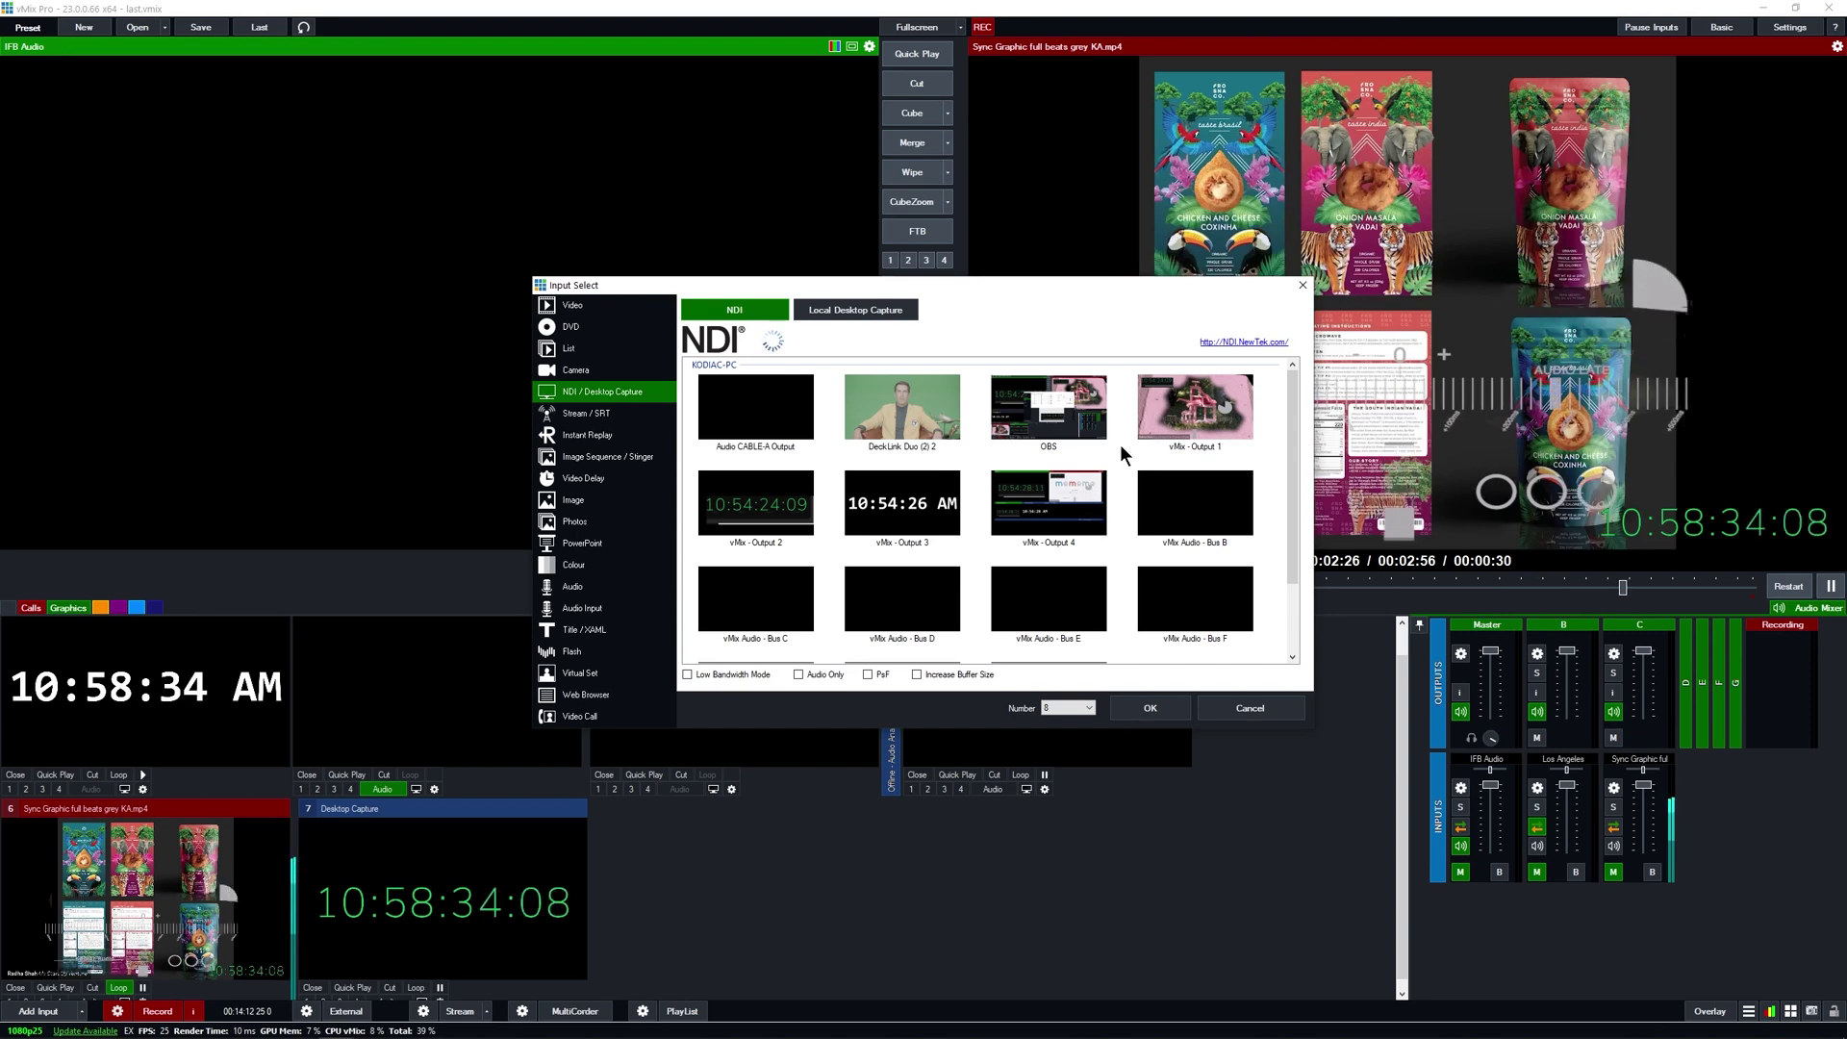
click(1150, 709)
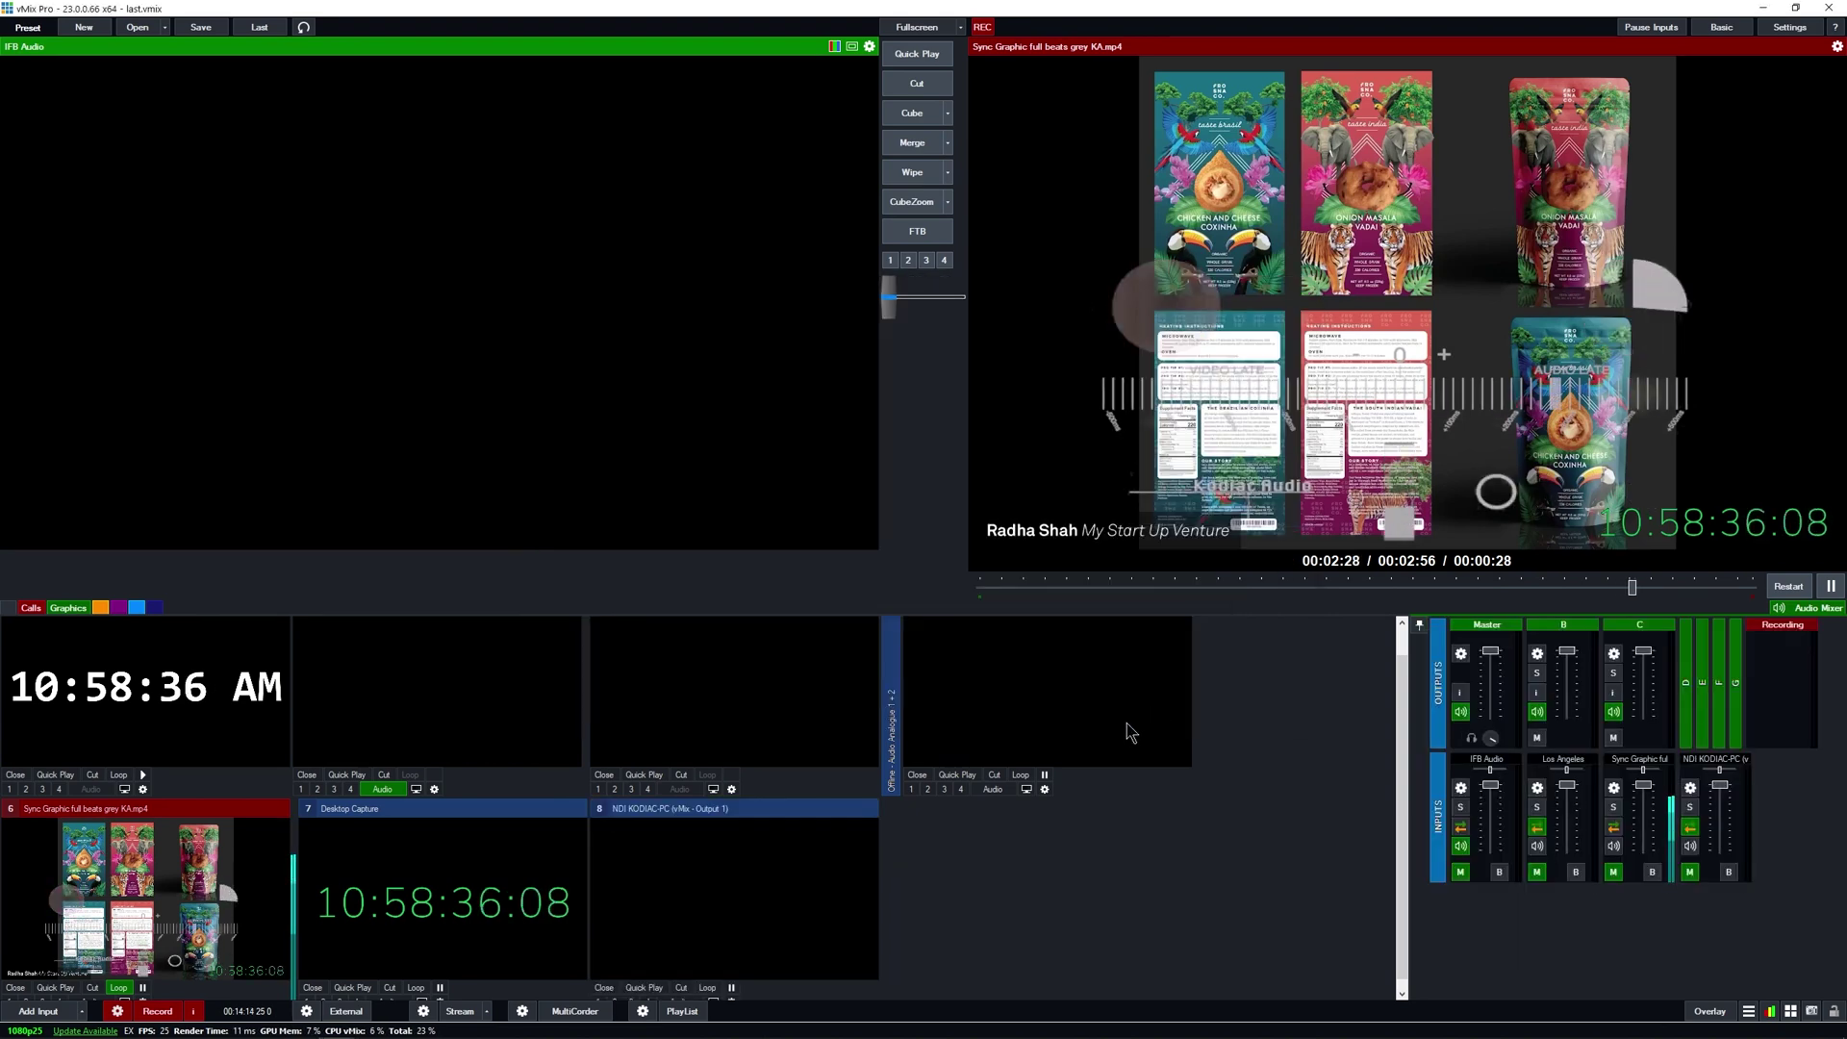
Step: Copy the Multi View layers from Sync Graphic (input 6) onto the NDI input 8
double_click(684, 915)
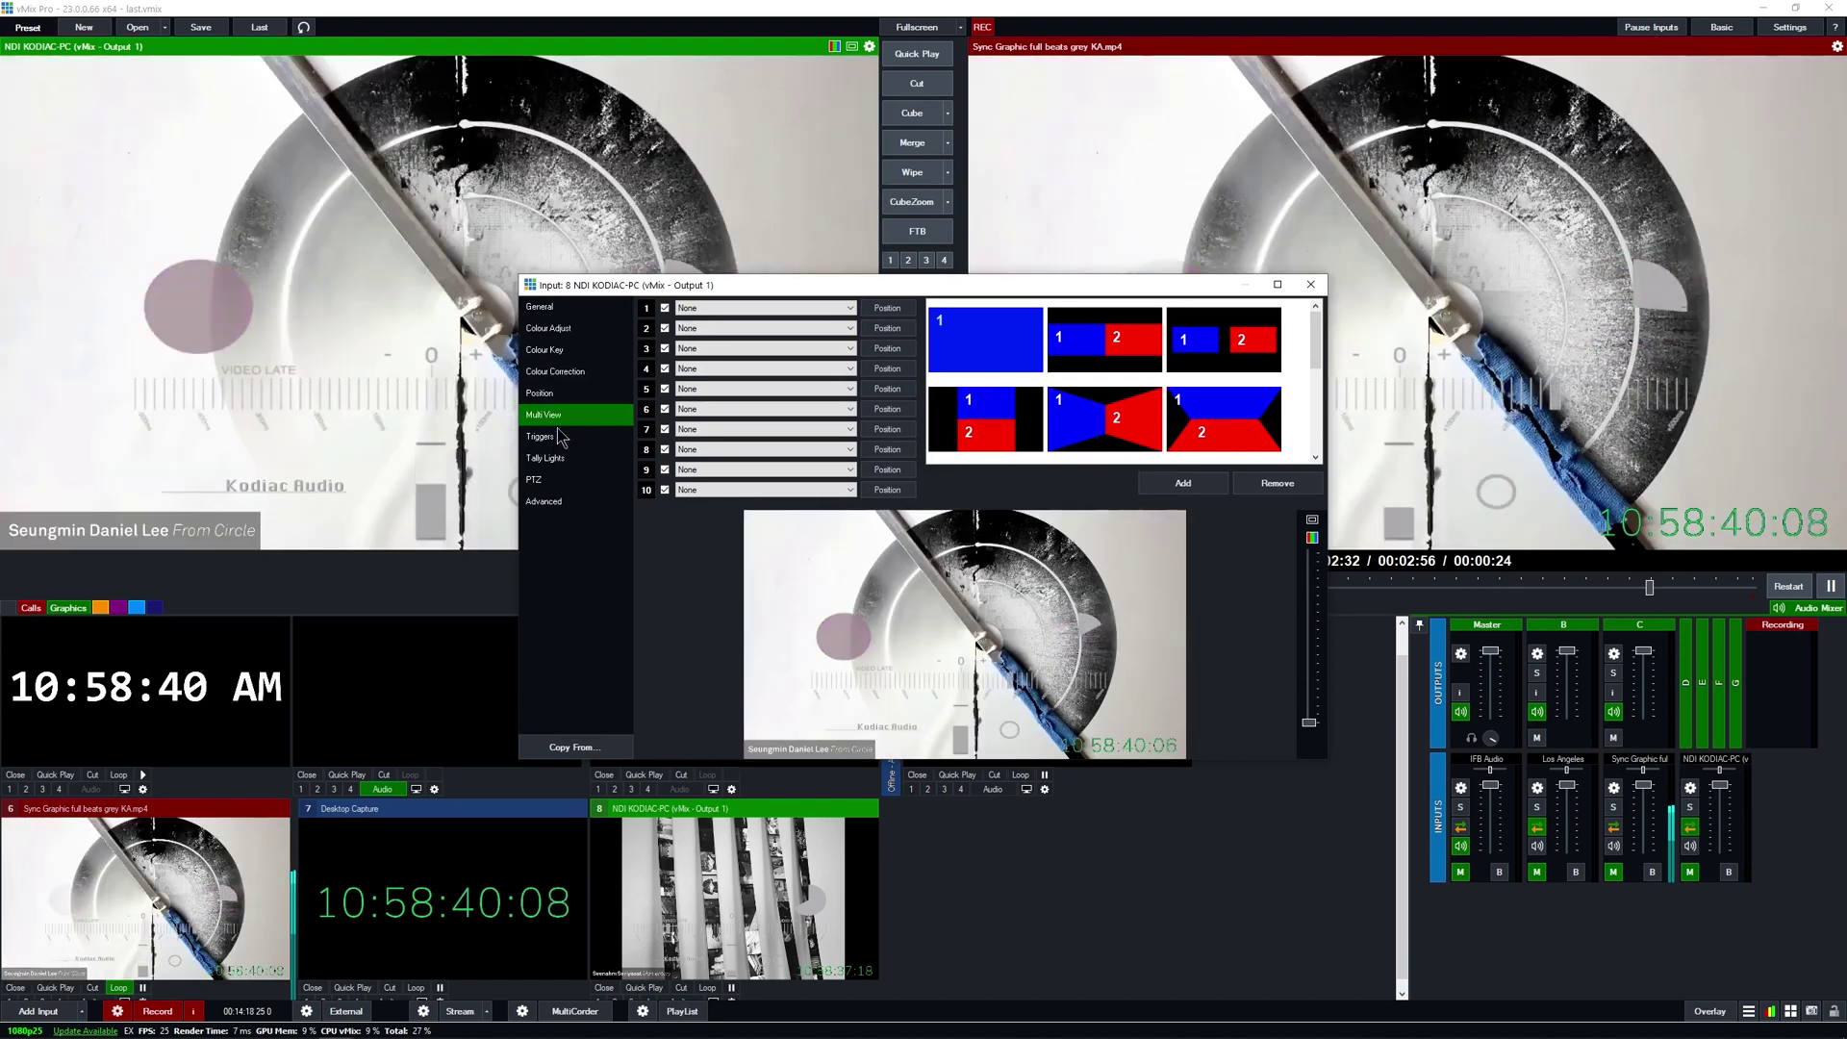
click(575, 748)
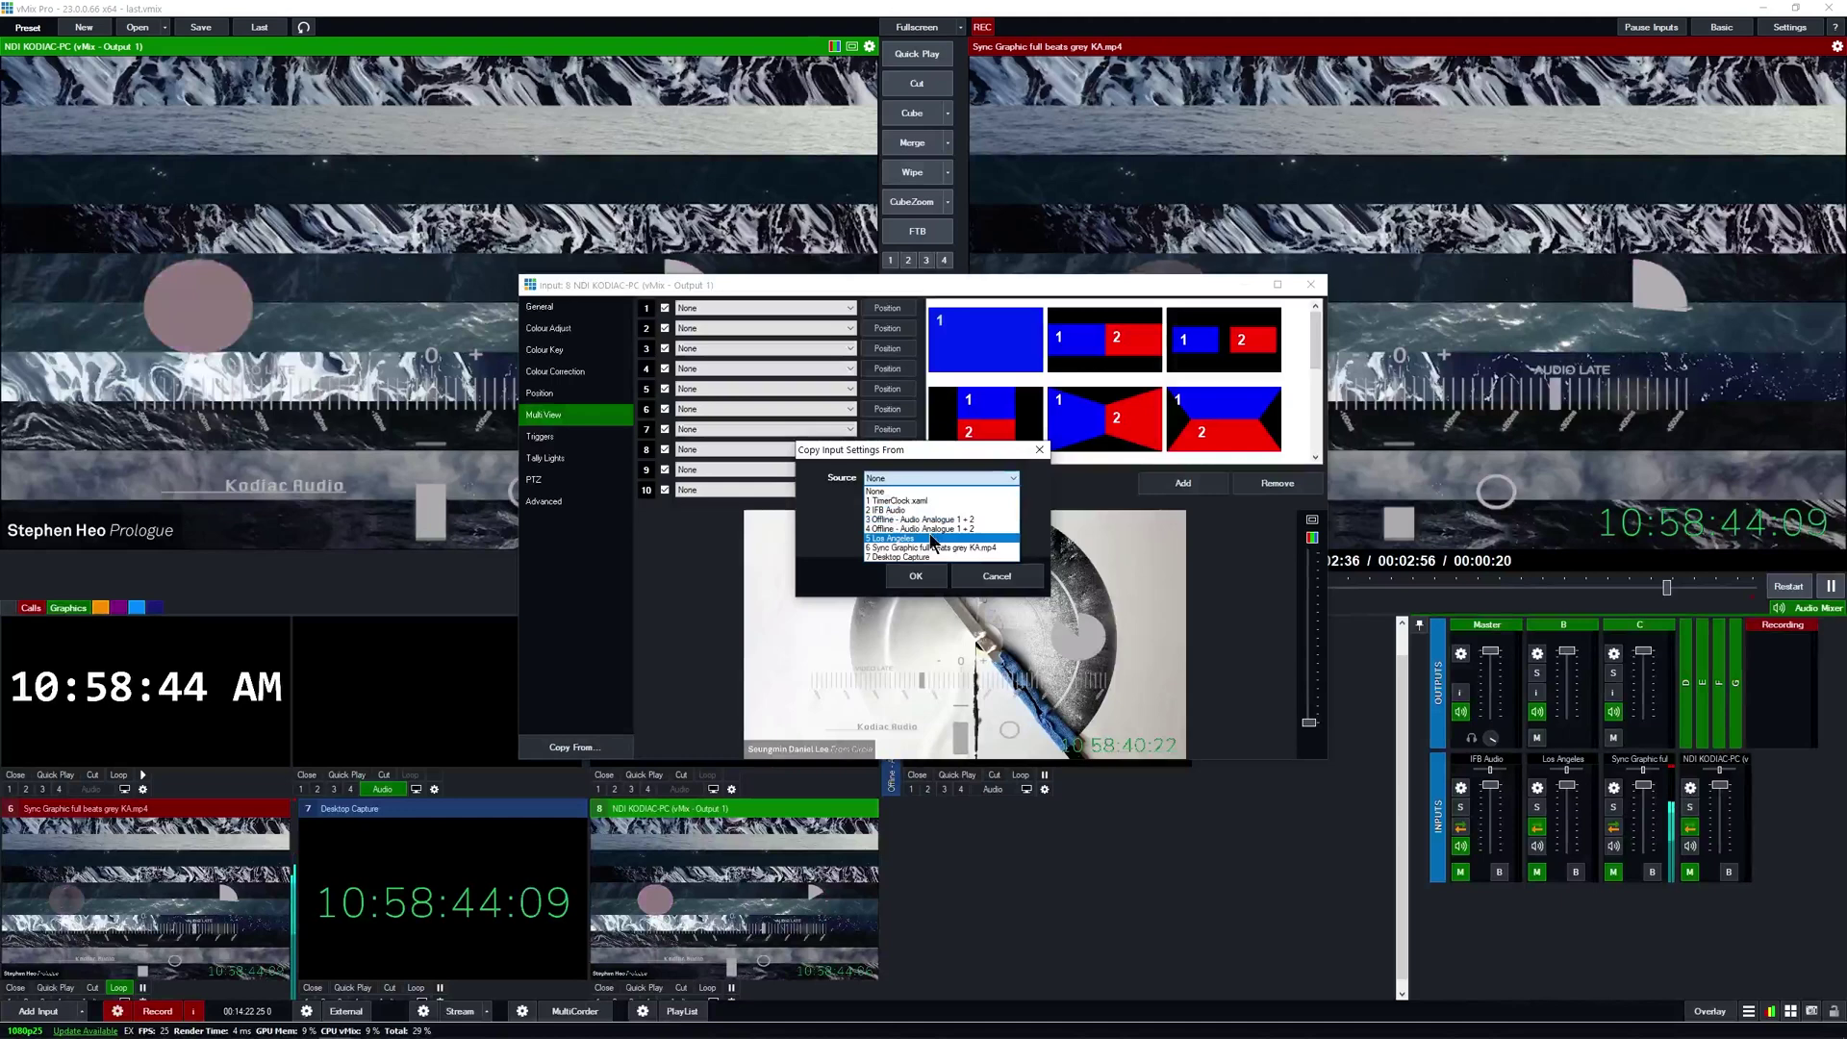
click(931, 549)
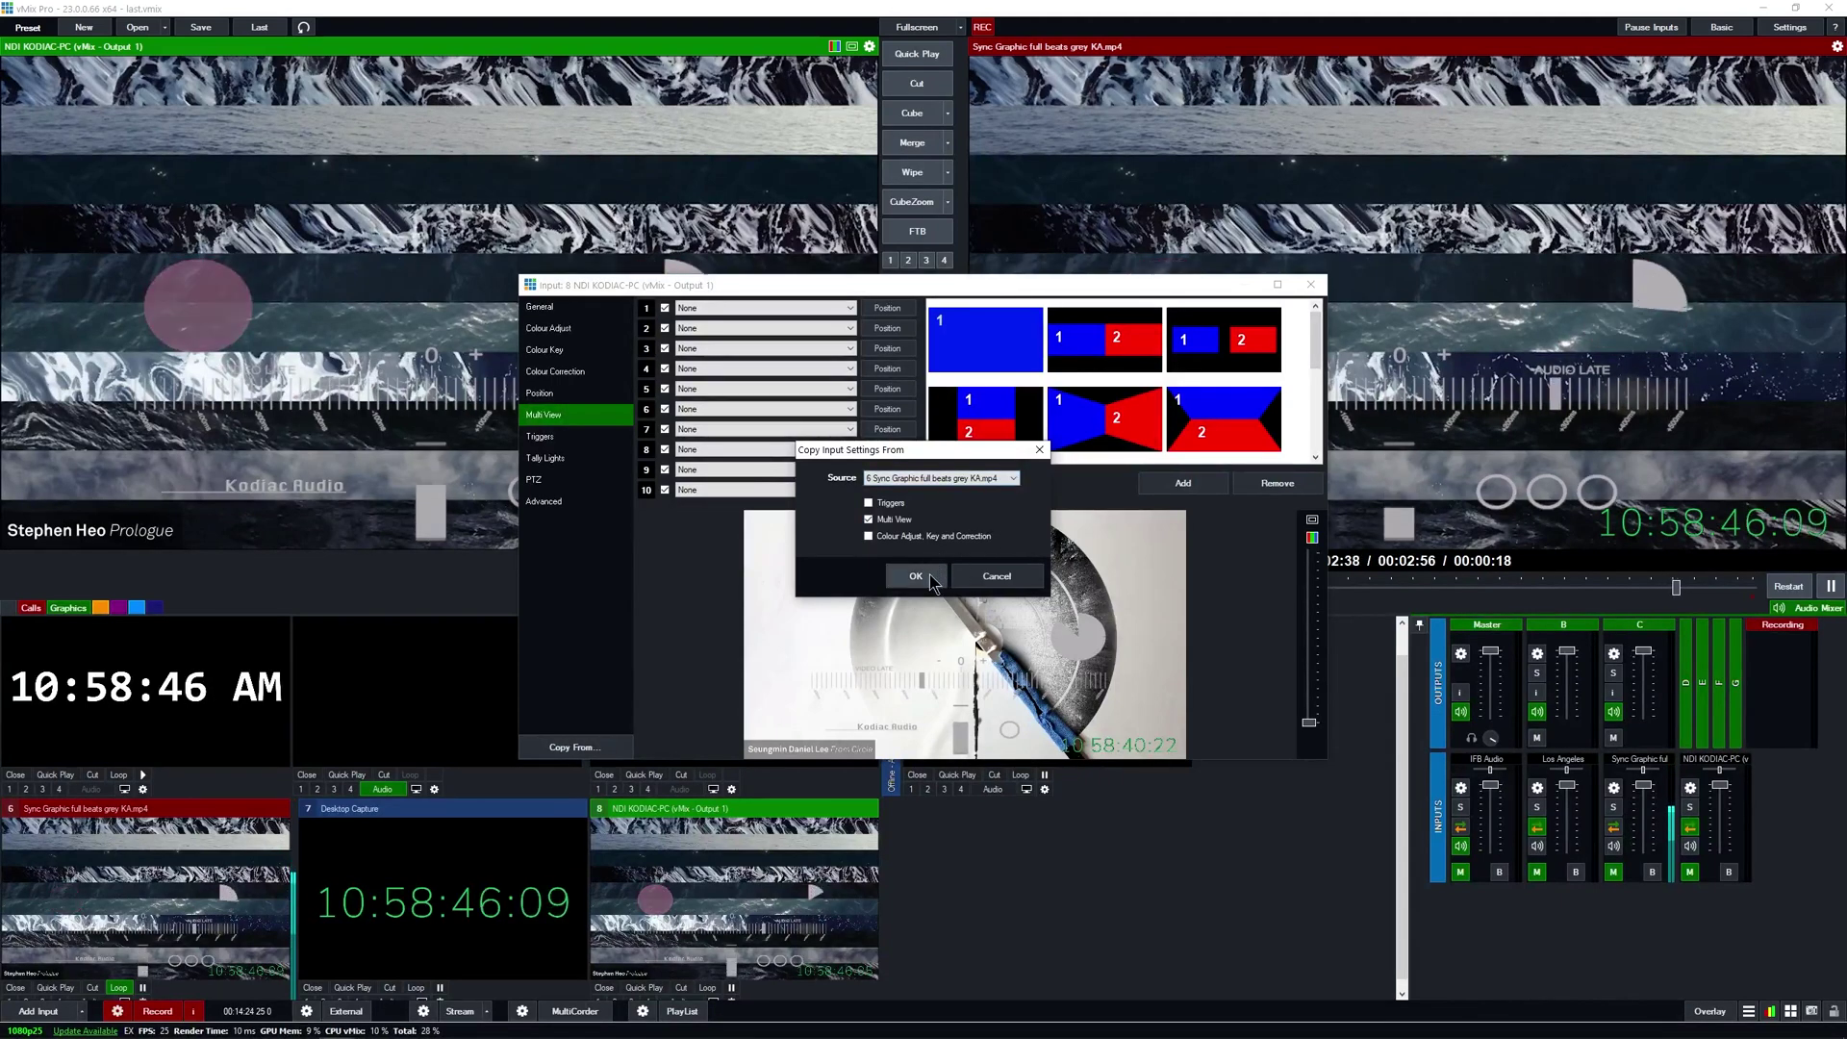
click(930, 577)
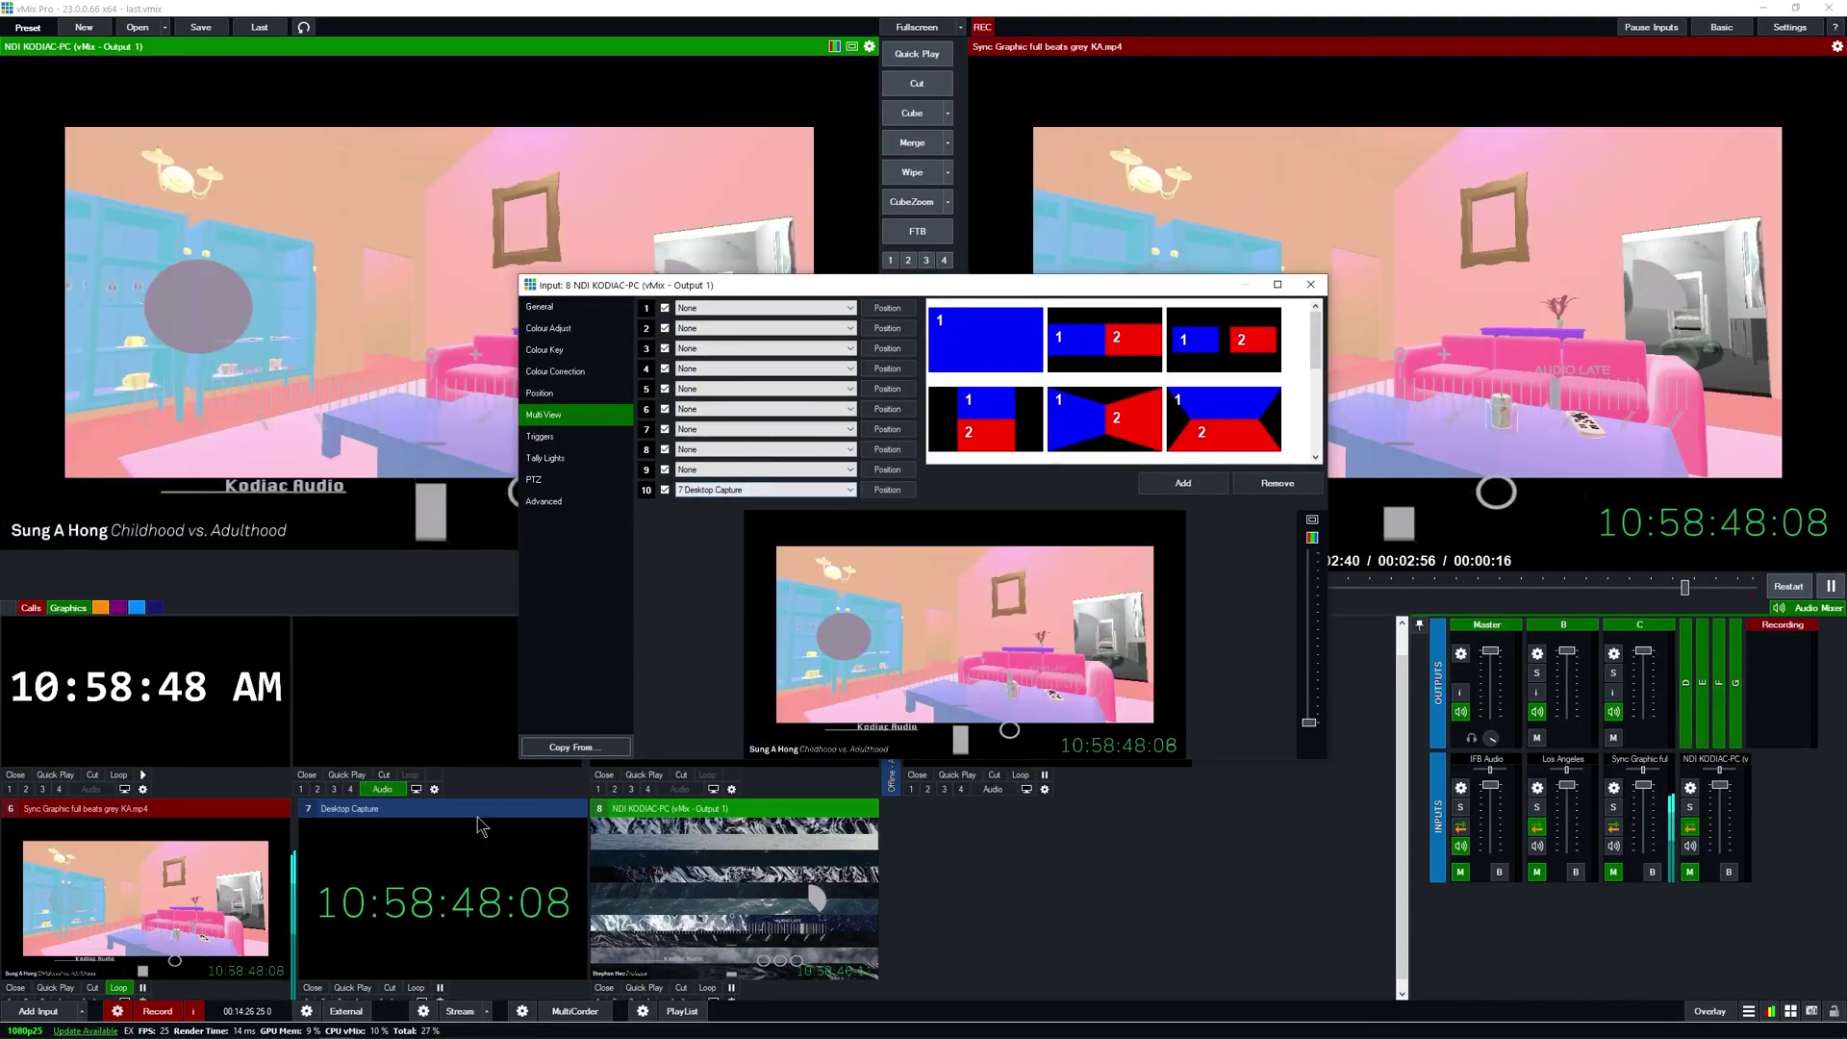
Step: Disable Multi View layer 10, the timecode clock, on the Sync Graphic input
click(145, 895)
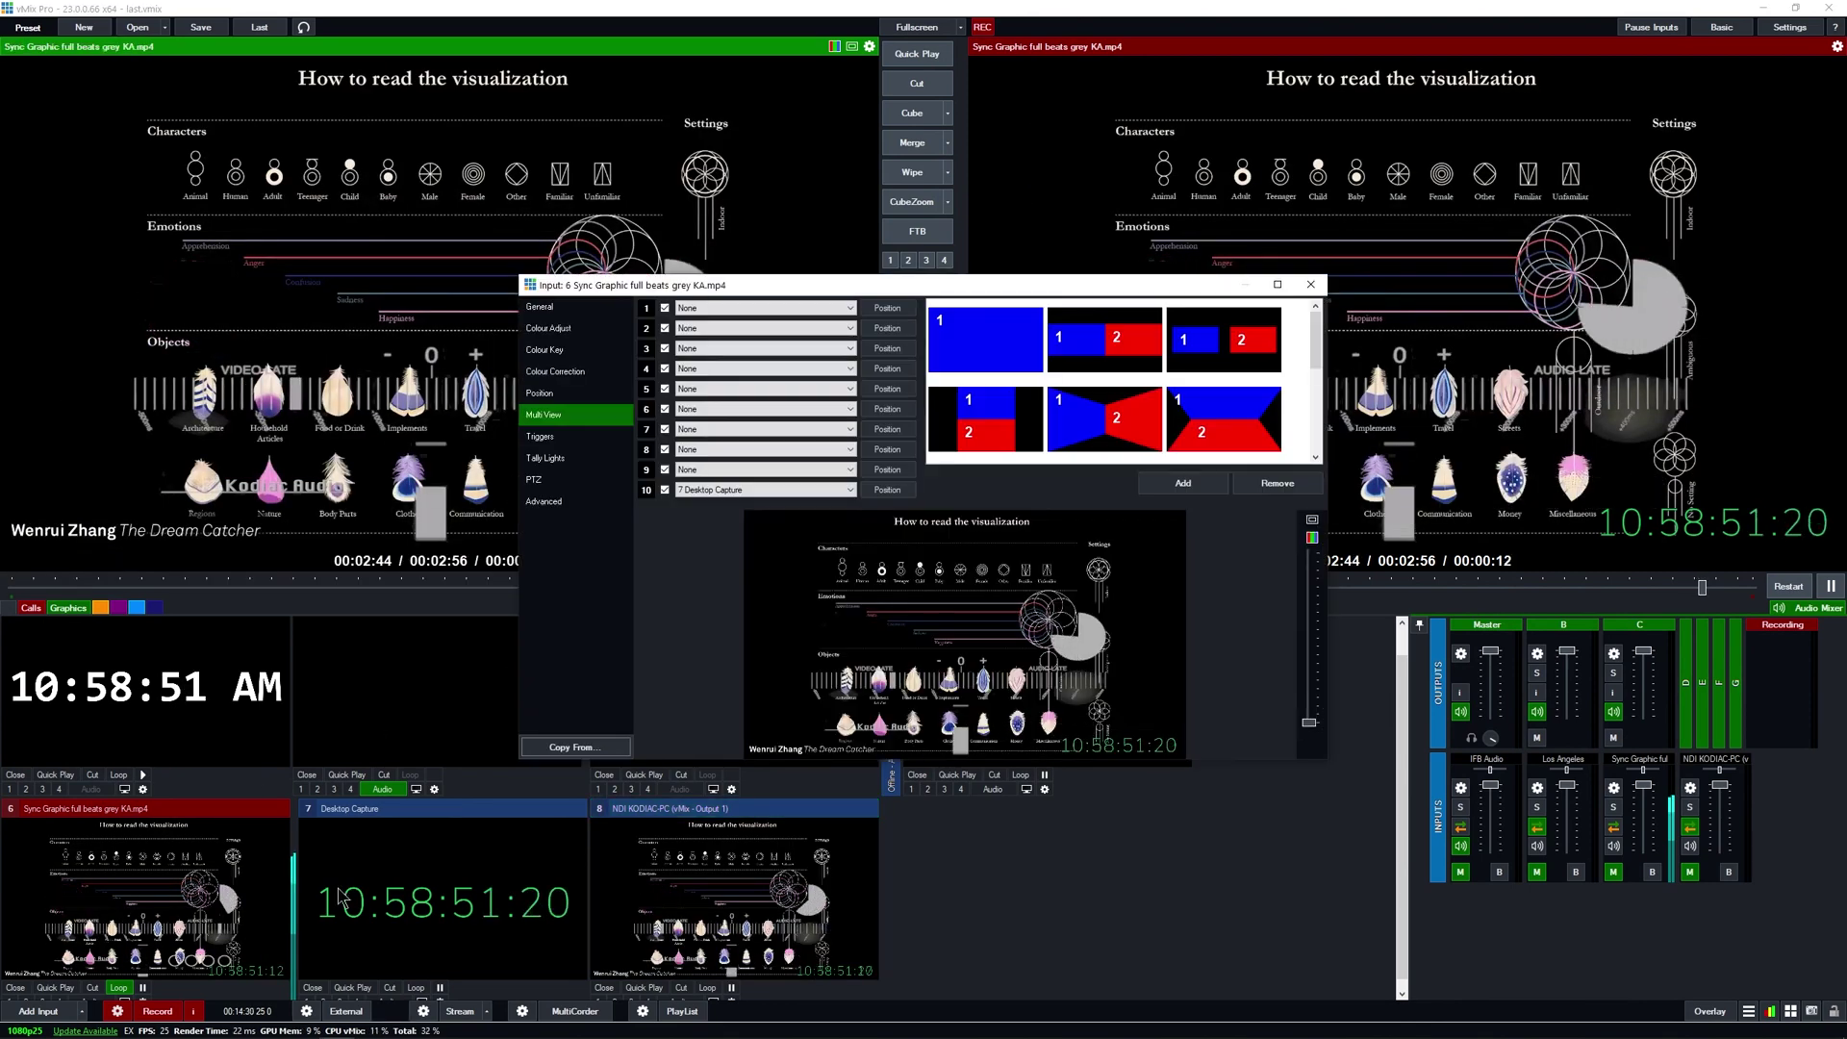
click(664, 489)
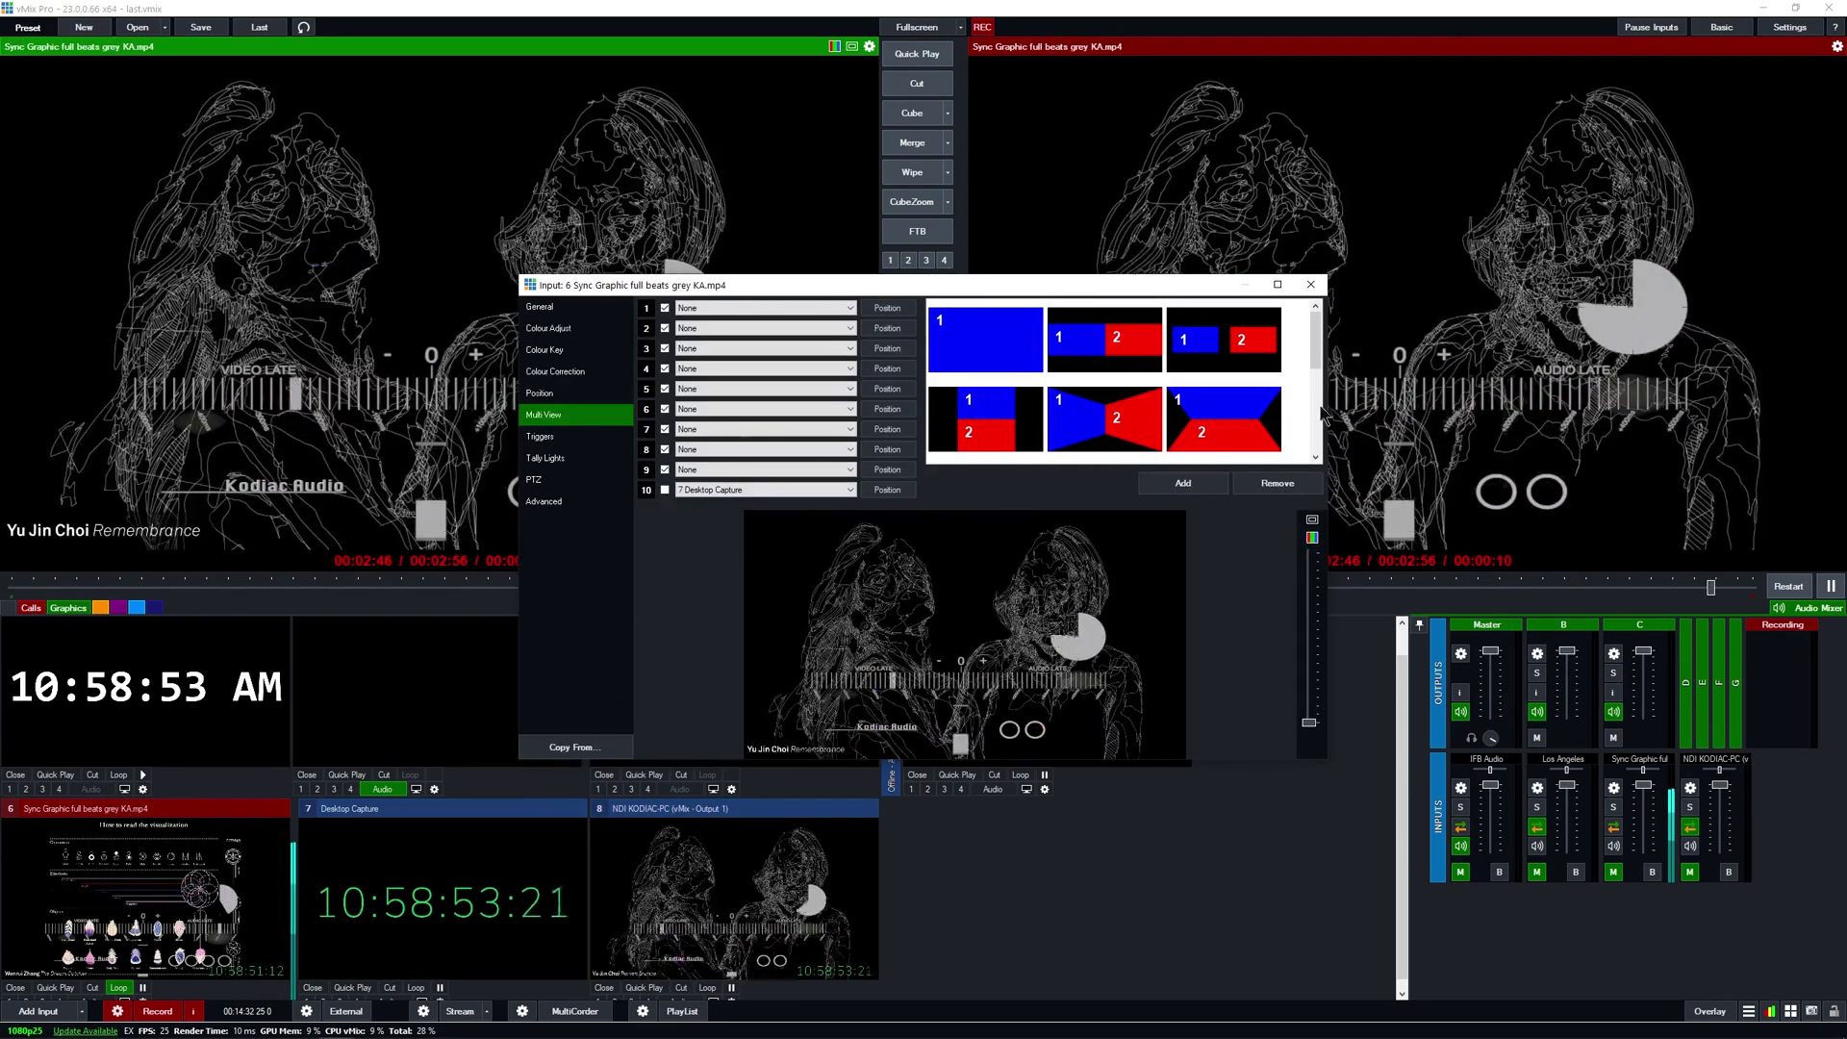
click(1310, 284)
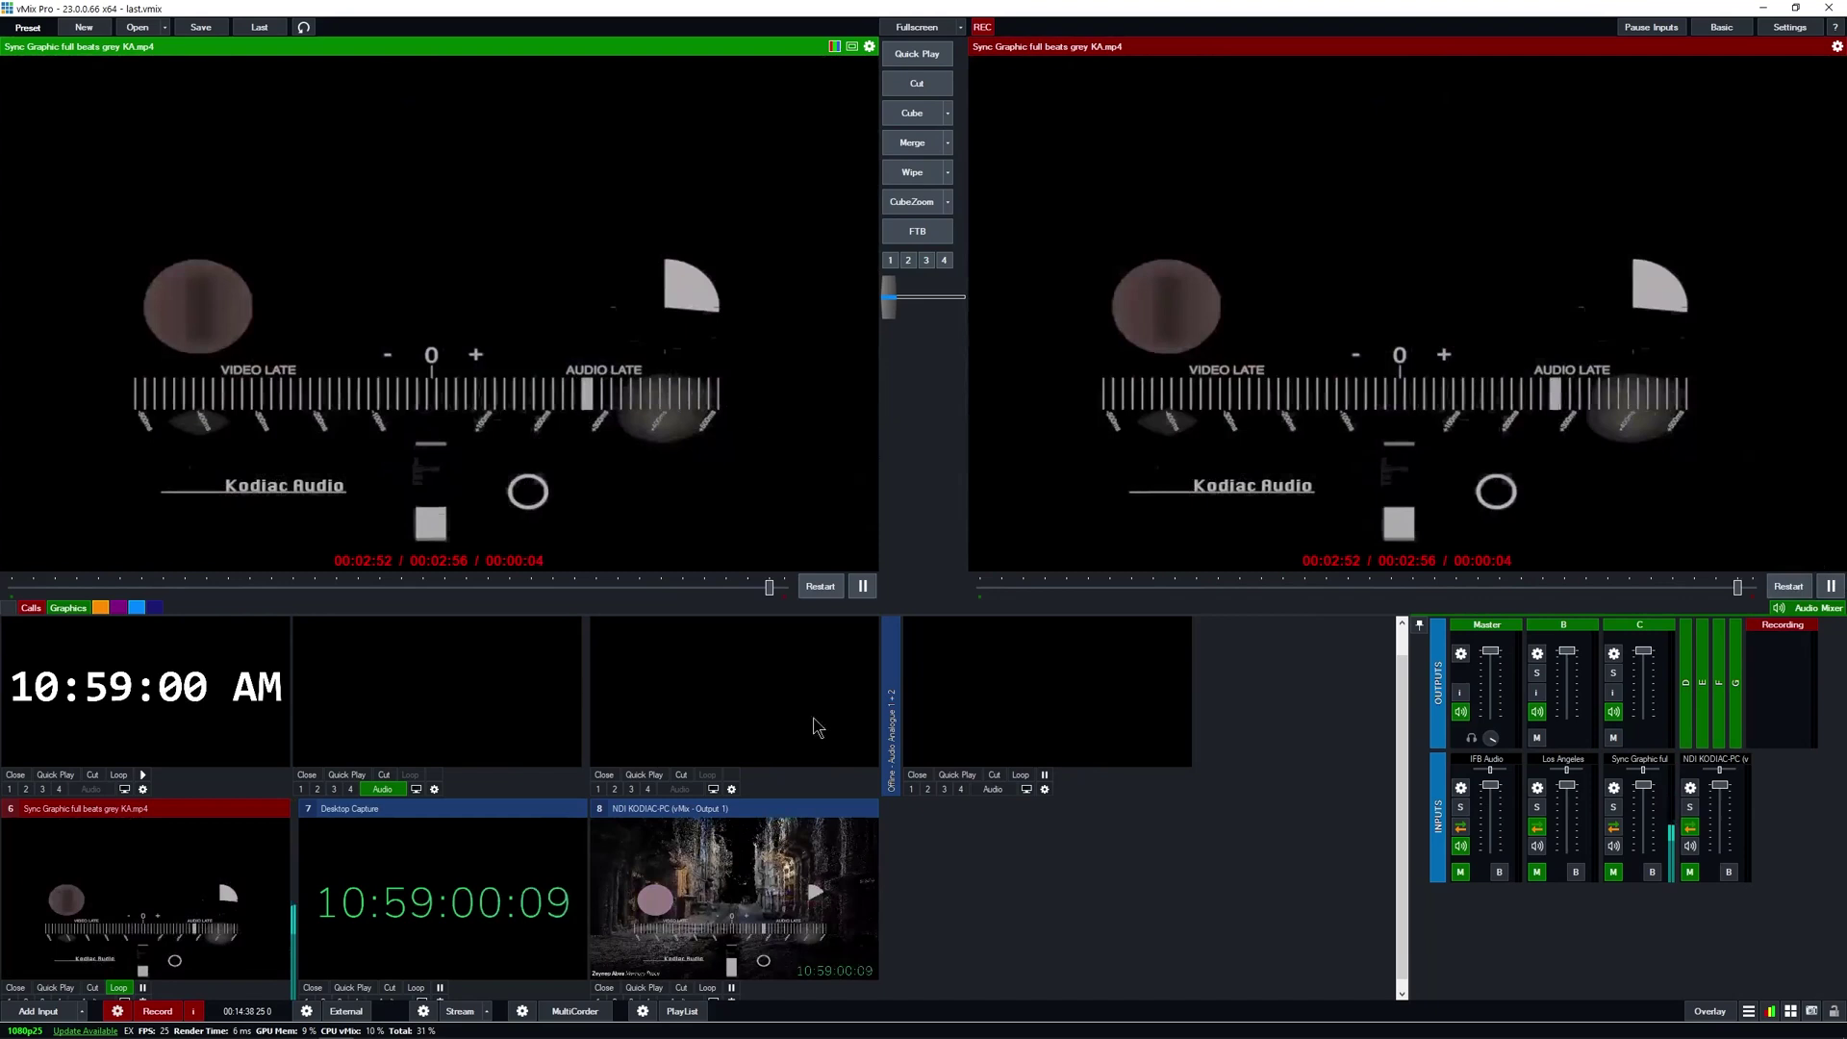
Step: Preview input 8 and tick NDI KODIAC-PC and Output 1 for MultiCorder recording
click(728, 907)
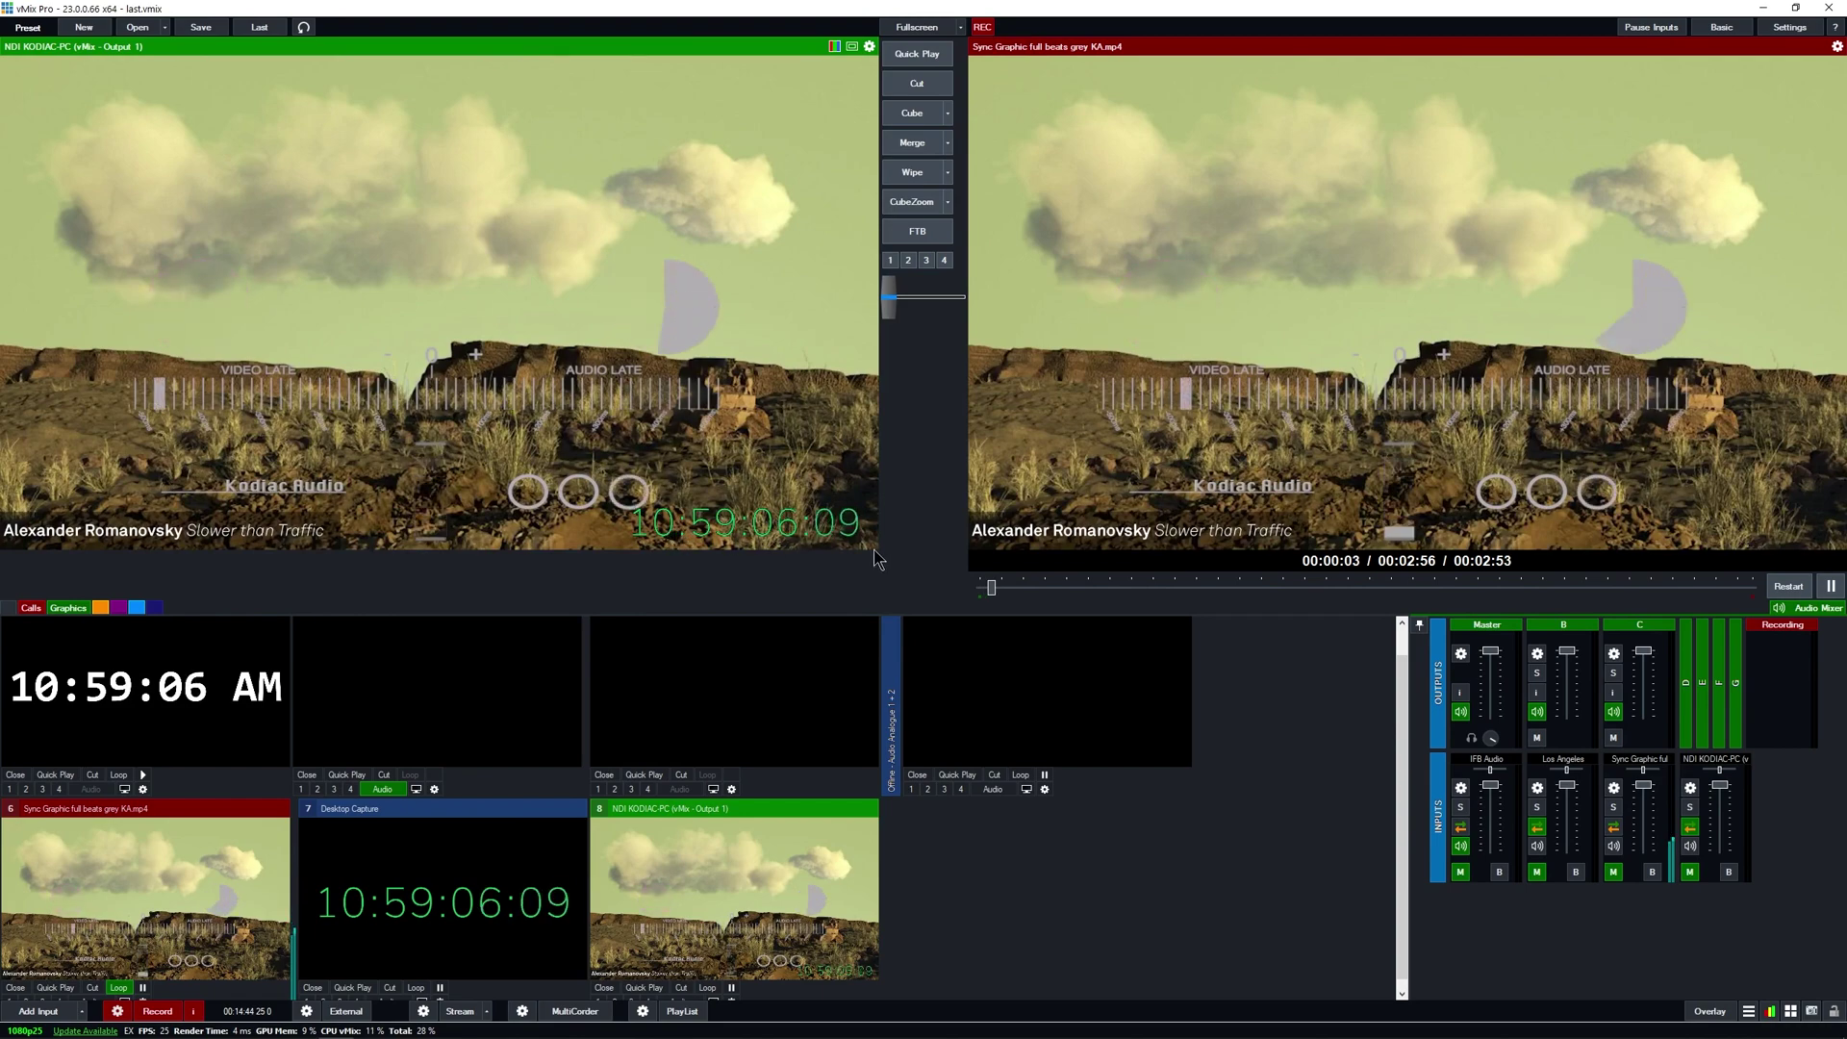
click(578, 994)
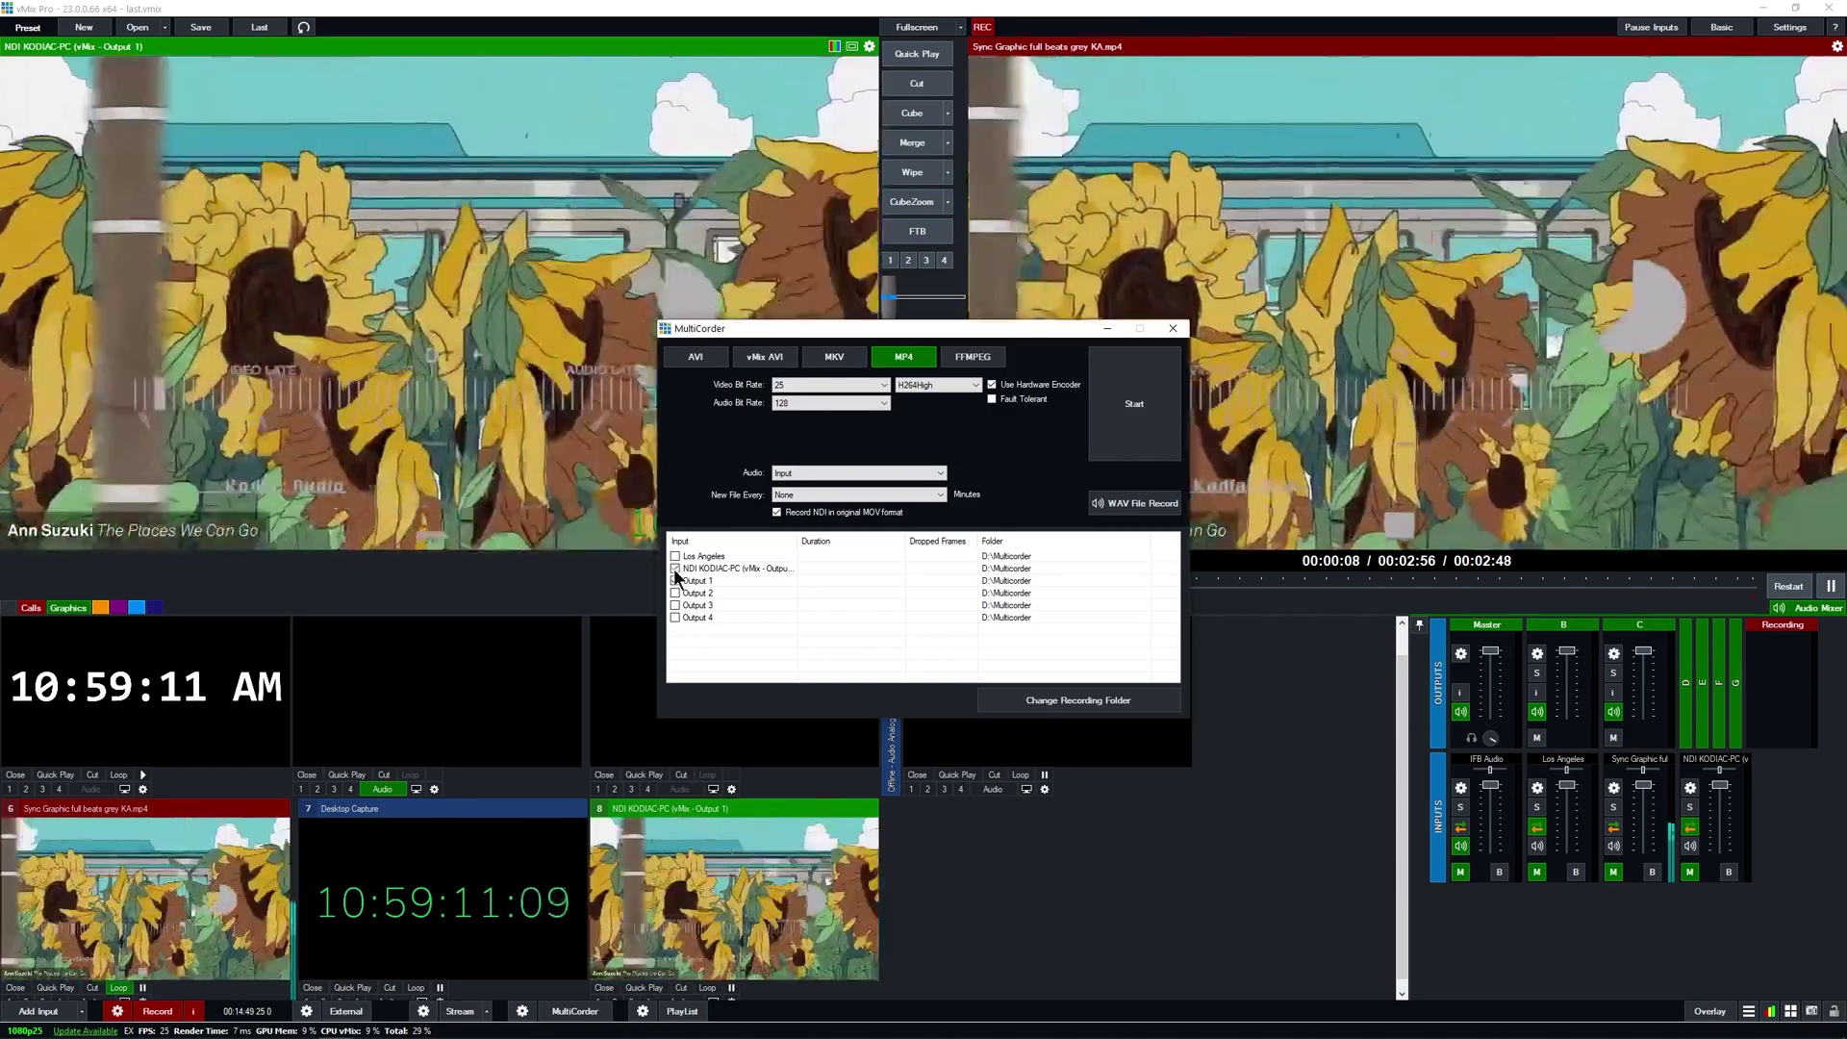
click(676, 568)
click(675, 581)
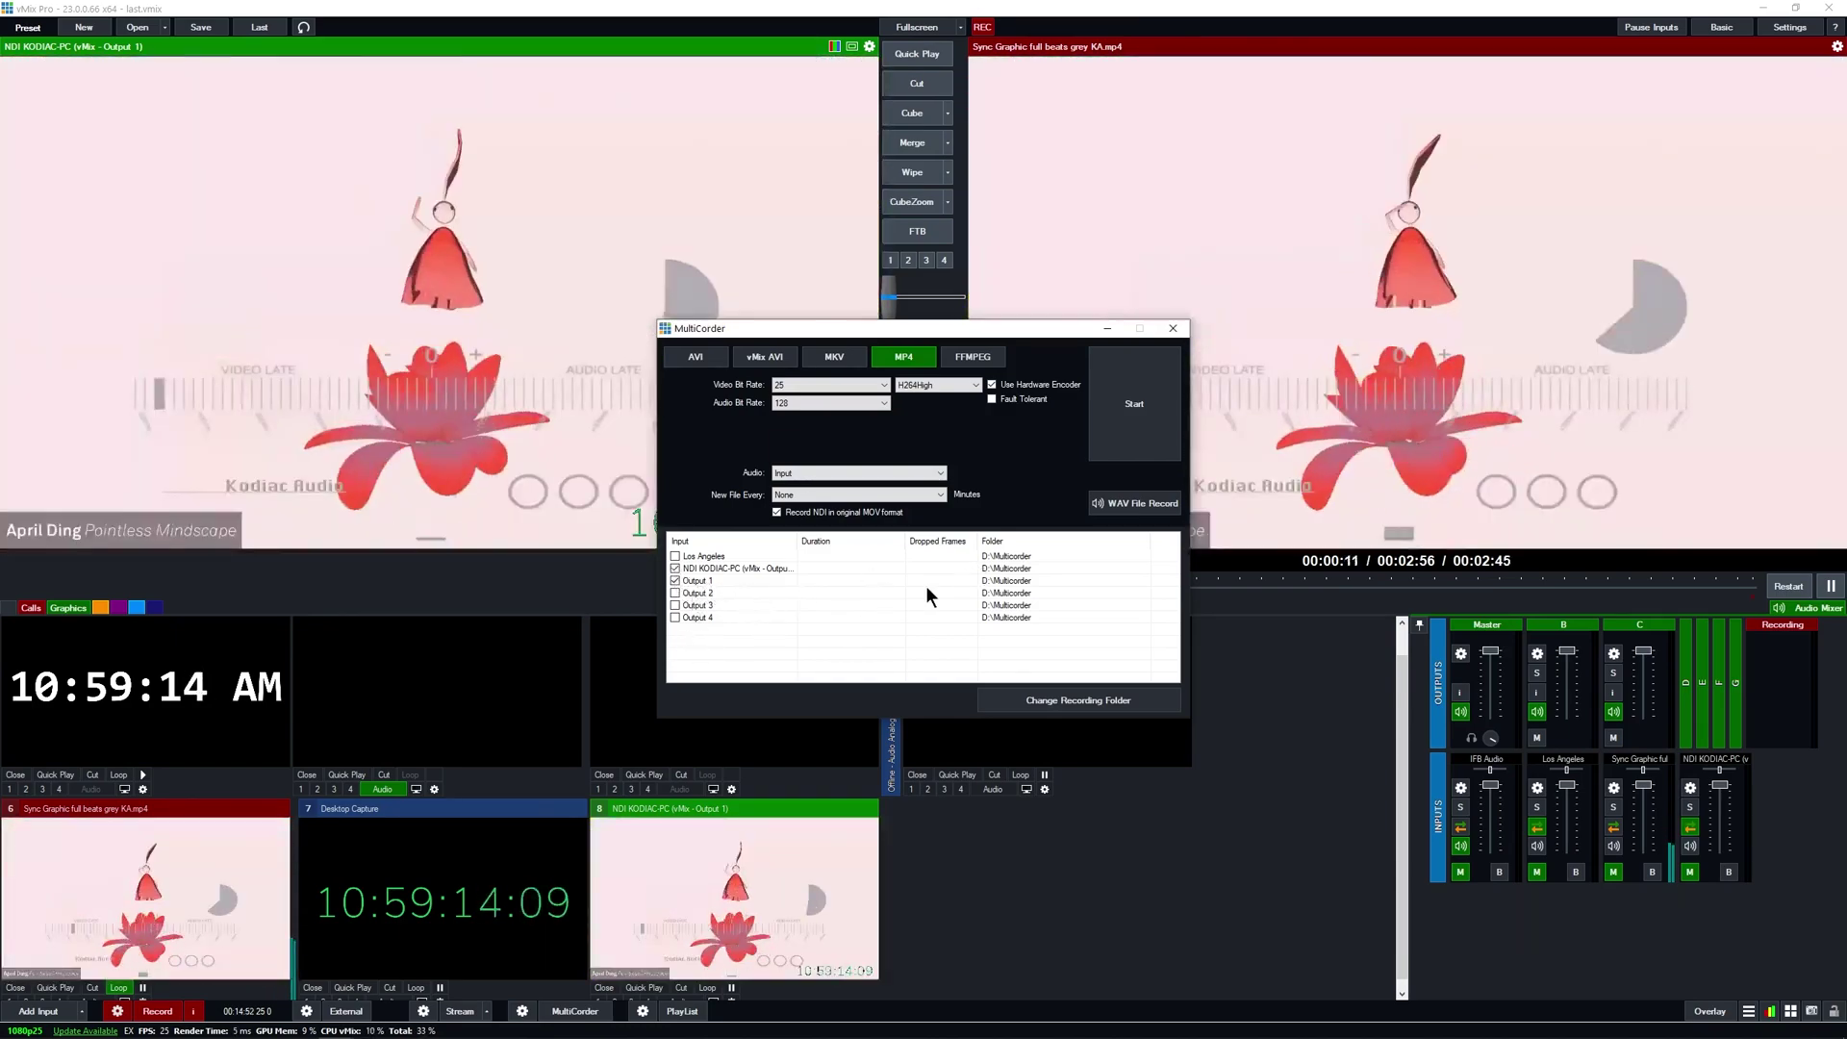
click(1173, 329)
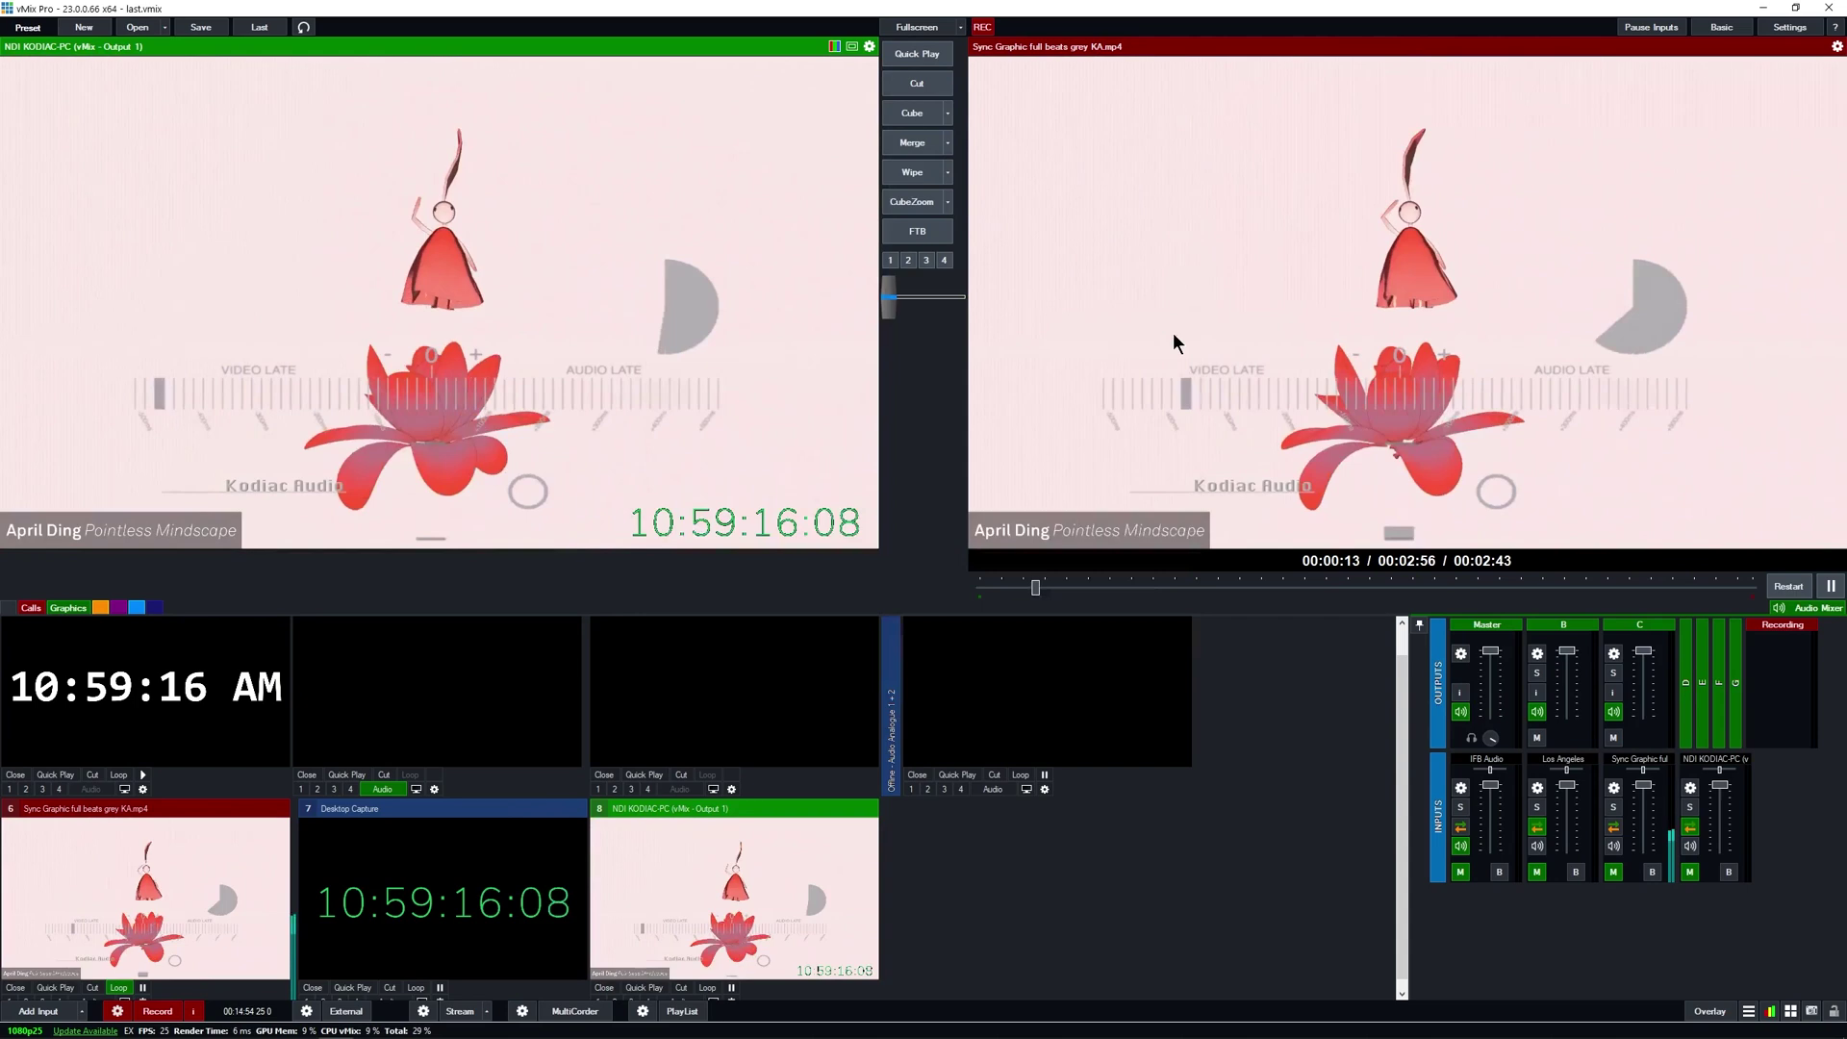